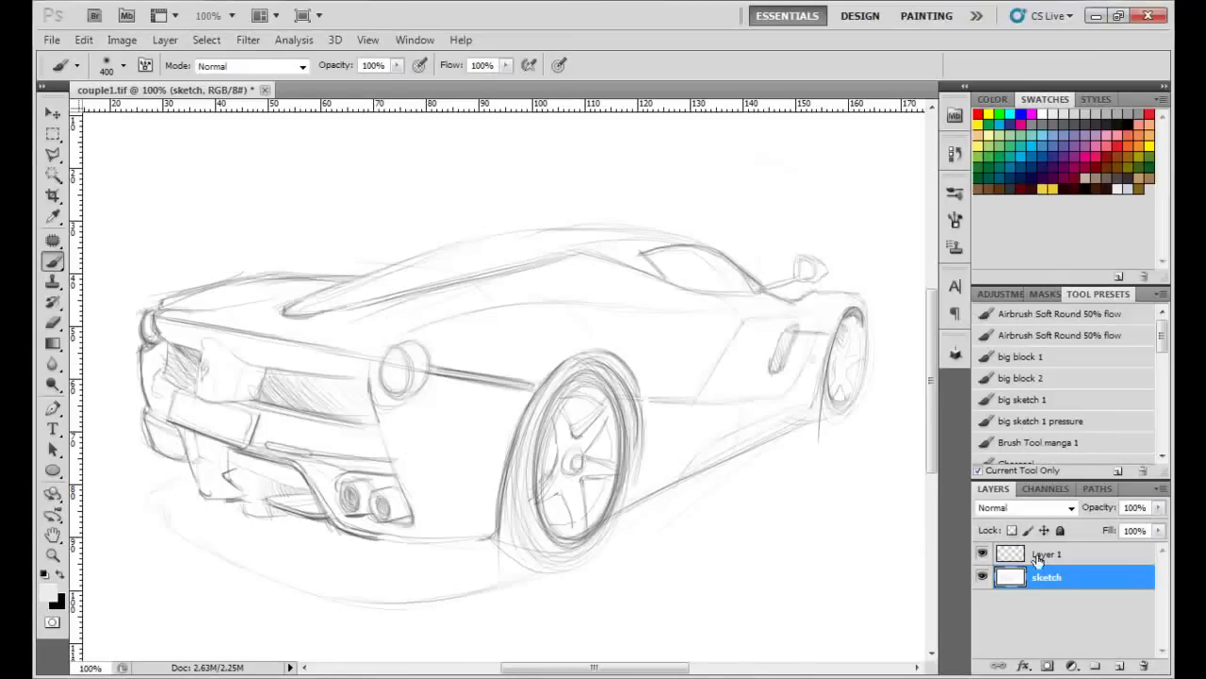
Step: Choose a bright red paint colour with Layer 1 as the target
{"action": "key", "text": "i"}
{"action": "left_click", "coordinate": [51, 594]}
{"action": "left_click_drag", "start_coordinate": [607, 247], "coordinate": [629, 230]}
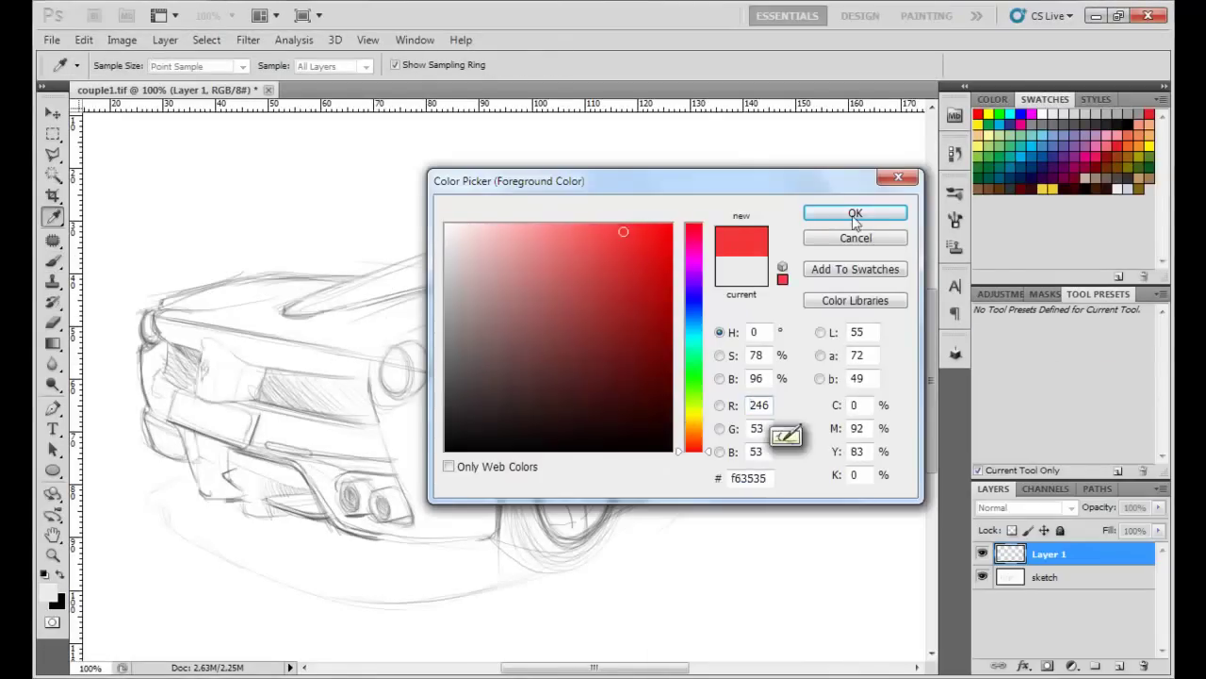
{"action": "key", "text": "Return"}
{"action": "key", "text": "b"}
Step: Move Layer 1 below the sketch and airbrush red over the car's side and rear quarter
{"action": "left_click_drag", "start_coordinate": [843, 310], "coordinate": [761, 430]}
{"action": "left_click_drag", "start_coordinate": [1046, 553], "coordinate": [1046, 592]}
{"action": "mouse_move", "coordinate": [783, 320]}
{"action": "left_mouse_down"}
{"action": "mouse_move", "coordinate": [631, 414]}
{"action": "mouse_move", "coordinate": [445, 299]}
{"action": "mouse_move", "coordinate": [527, 311]}
{"action": "mouse_move", "coordinate": [433, 528]}
{"action": "left_mouse_up"}
{"action": "mouse_move", "coordinate": [198, 325]}
{"action": "left_mouse_down"}
{"action": "mouse_move", "coordinate": [367, 358]}
{"action": "mouse_move", "coordinate": [516, 308]}
{"action": "mouse_move", "coordinate": [235, 283]}
{"action": "mouse_move", "coordinate": [203, 354]}
{"action": "mouse_move", "coordinate": [235, 405]}
{"action": "mouse_move", "coordinate": [300, 433]}
{"action": "left_mouse_up"}
{"action": "key", "text": "bracketleft"}
{"action": "key", "text": "bracketleft"}
{"action": "key", "text": "bracketleft"}
Step: Erase the red band above the bumper, then paint the left tail corner and rear deck red
{"action": "key", "text": "e"}
{"action": "mouse_move", "coordinate": [377, 438]}
{"action": "left_mouse_down"}
{"action": "mouse_move", "coordinate": [213, 419]}
{"action": "mouse_move", "coordinate": [207, 466]}
{"action": "mouse_move", "coordinate": [221, 499]}
{"action": "left_mouse_up"}
{"action": "key", "text": "b"}
{"action": "mouse_move", "coordinate": [179, 344]}
{"action": "left_mouse_down"}
{"action": "mouse_move", "coordinate": [151, 396]}
{"action": "mouse_move", "coordinate": [161, 429]}
{"action": "left_mouse_up"}
{"action": "left_click_drag", "start_coordinate": [165, 311], "coordinate": [349, 278]}
Step: Fill red under the bumper, along the lower body, rear fender and near the mirror
{"action": "key", "text": "bracketleft"}
{"action": "mouse_move", "coordinate": [495, 504]}
{"action": "left_mouse_down"}
{"action": "mouse_move", "coordinate": [384, 525]}
{"action": "mouse_move", "coordinate": [472, 539]}
{"action": "left_mouse_up"}
{"action": "left_click_drag", "start_coordinate": [414, 514], "coordinate": [500, 528]}
{"action": "left_click_drag", "start_coordinate": [613, 499], "coordinate": [792, 419]}
{"action": "left_click_drag", "start_coordinate": [717, 302], "coordinate": [867, 307]}
{"action": "key", "text": "bracketleft"}
{"action": "key", "text": "bracketleft"}
{"action": "left_click_drag", "start_coordinate": [818, 262], "coordinate": [816, 274]}
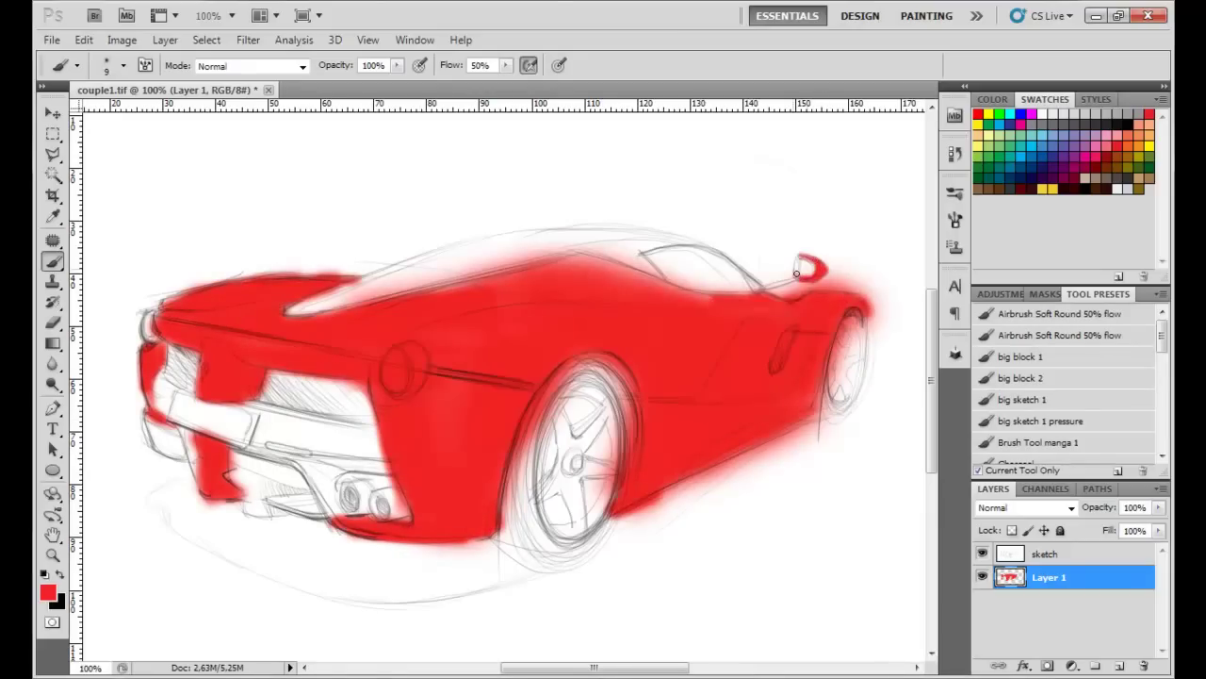
Step: Erase highlight streaks along the spoiler, rear fender top, lower edge, wheel arch and rim
{"action": "left_click", "coordinate": [57, 323]}
{"action": "left_click_drag", "start_coordinate": [843, 275], "coordinate": [773, 294]}
{"action": "key", "text": "bracketright"}
{"action": "key", "text": "bracketright"}
{"action": "key", "text": "bracketright"}
{"action": "mouse_move", "coordinate": [468, 259]}
{"action": "left_mouse_down"}
{"action": "mouse_move", "coordinate": [339, 262]}
{"action": "mouse_move", "coordinate": [660, 255]}
{"action": "mouse_move", "coordinate": [344, 292]}
{"action": "left_mouse_up"}
{"action": "mouse_move", "coordinate": [404, 548]}
{"action": "left_mouse_down"}
{"action": "mouse_move", "coordinate": [822, 423]}
{"action": "mouse_move", "coordinate": [821, 399]}
{"action": "mouse_move", "coordinate": [861, 374]}
{"action": "left_mouse_up"}
{"action": "mouse_move", "coordinate": [596, 433]}
{"action": "left_mouse_down"}
{"action": "mouse_move", "coordinate": [552, 396]}
{"action": "mouse_move", "coordinate": [527, 500]}
{"action": "left_mouse_up"}
{"action": "key", "text": "bracketright"}
{"action": "key", "text": "bracketright"}
Step: Add a new layer and rename Layer 1 to 'body'
{"action": "key", "text": "ctrl+shift+alt+n"}
{"action": "double_click", "coordinate": [1049, 577]}
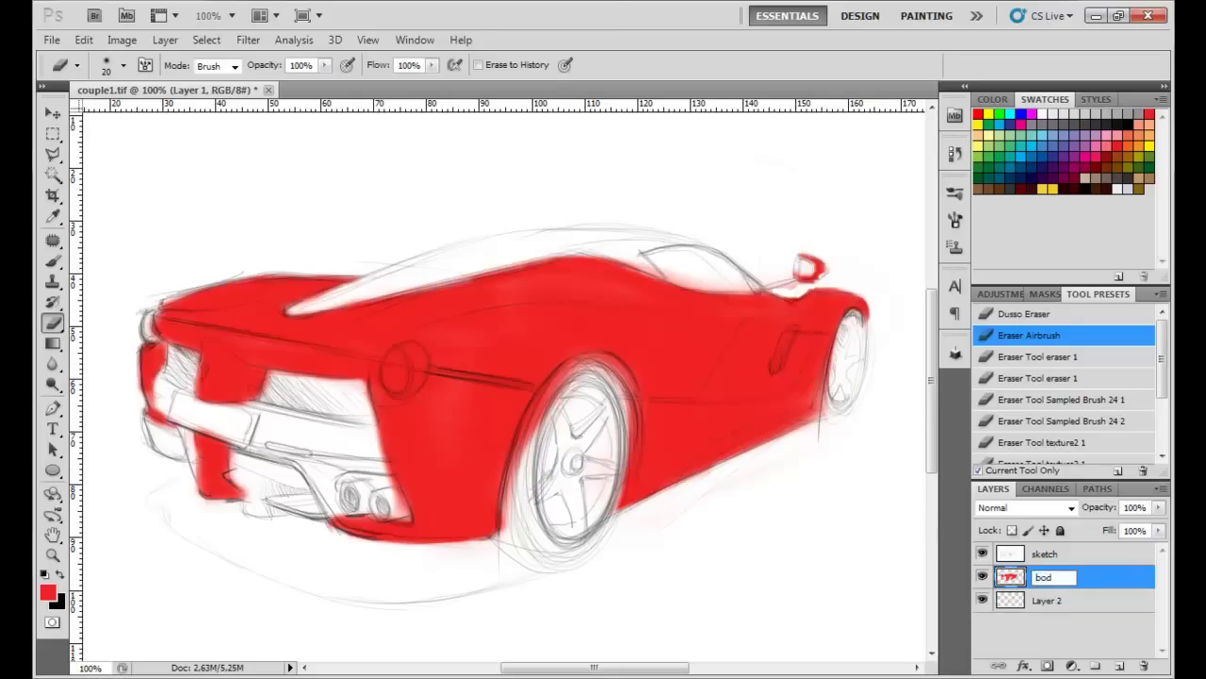
{"action": "type", "text": "body"}
{"action": "left_click", "coordinate": [1049, 601]}
{"action": "key", "text": "ctrl+plus"}
Step: Switch to black paint and brush dark grey over the rear grille
{"action": "key", "text": "ctrl+minus"}
{"action": "key", "text": "x"}
{"action": "left_click", "coordinate": [46, 591]}
{"action": "key", "text": "Return"}
{"action": "key", "text": "b"}
{"action": "mouse_move", "coordinate": [453, 435]}
{"action": "left_mouse_down"}
{"action": "mouse_move", "coordinate": [370, 422]}
{"action": "mouse_move", "coordinate": [467, 461]}
{"action": "left_mouse_up"}
Step: Darken the rest of the grille, the left tail-light area and a band below the grille
{"action": "key", "text": "bracketleft"}
{"action": "key", "text": "bracketleft"}
{"action": "mouse_move", "coordinate": [405, 426]}
{"action": "left_mouse_down"}
{"action": "mouse_move", "coordinate": [358, 427]}
{"action": "mouse_move", "coordinate": [369, 443]}
{"action": "left_mouse_up"}
{"action": "left_click_drag", "start_coordinate": [286, 418], "coordinate": [257, 454]}
{"action": "key", "text": "bracketright"}
{"action": "key", "text": "bracketright"}
{"action": "key", "text": "bracketright"}
{"action": "mouse_move", "coordinate": [351, 476]}
{"action": "left_mouse_down"}
{"action": "mouse_move", "coordinate": [471, 490]}
{"action": "mouse_move", "coordinate": [349, 482]}
{"action": "mouse_move", "coordinate": [374, 457]}
{"action": "mouse_move", "coordinate": [350, 443]}
{"action": "left_mouse_up"}
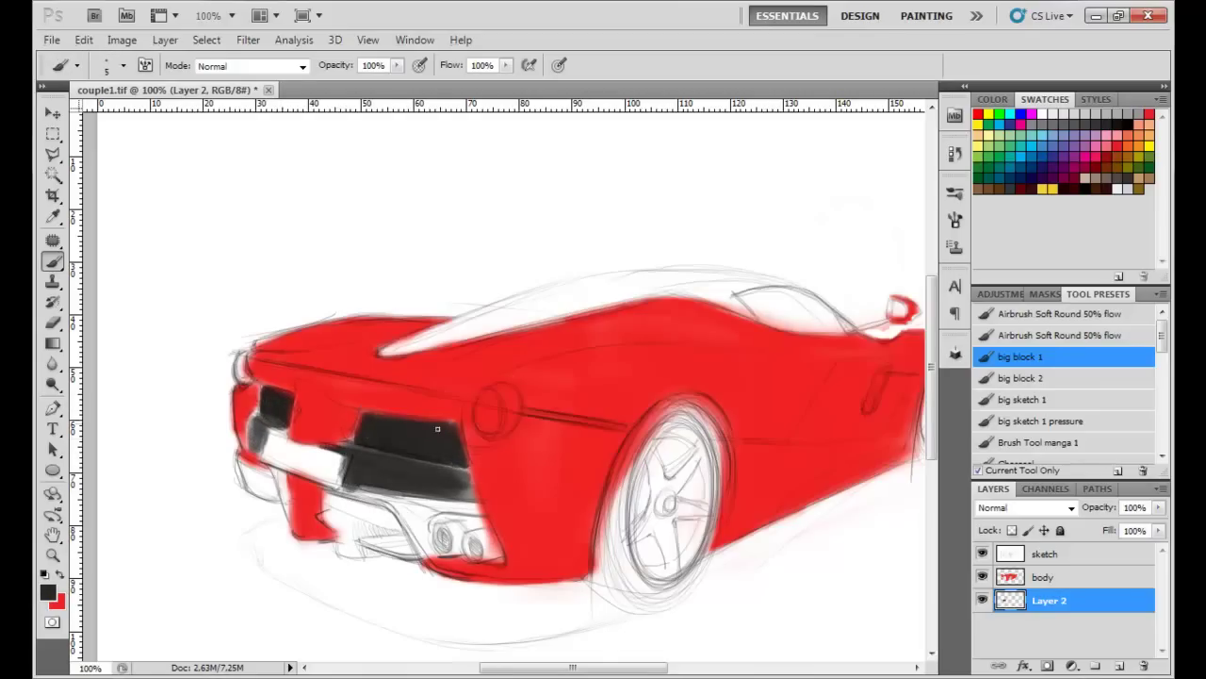
Step: Paint dark strokes beside the exhausts and under the rear grille, sampling grey and black
{"action": "key", "text": "bracketright"}
{"action": "key", "text": "bracketright"}
{"action": "key", "text": "bracketright"}
{"action": "left_click_drag", "start_coordinate": [424, 523], "coordinate": [434, 565]}
{"action": "mouse_move", "coordinate": [405, 504]}
{"action": "left_mouse_down"}
{"action": "mouse_move", "coordinate": [486, 523]}
{"action": "mouse_move", "coordinate": [390, 495]}
{"action": "left_mouse_up"}
{"action": "key", "text": "bracketleft"}
{"action": "left_click", "coordinate": [424, 500], "text": "alt"}
{"action": "left_click", "coordinate": [428, 473], "text": "alt"}
{"action": "key", "text": "bracketright"}
{"action": "key", "text": "bracketright"}
{"action": "key", "text": "bracketright"}
{"action": "left_click_drag", "start_coordinate": [476, 499], "coordinate": [367, 492]}
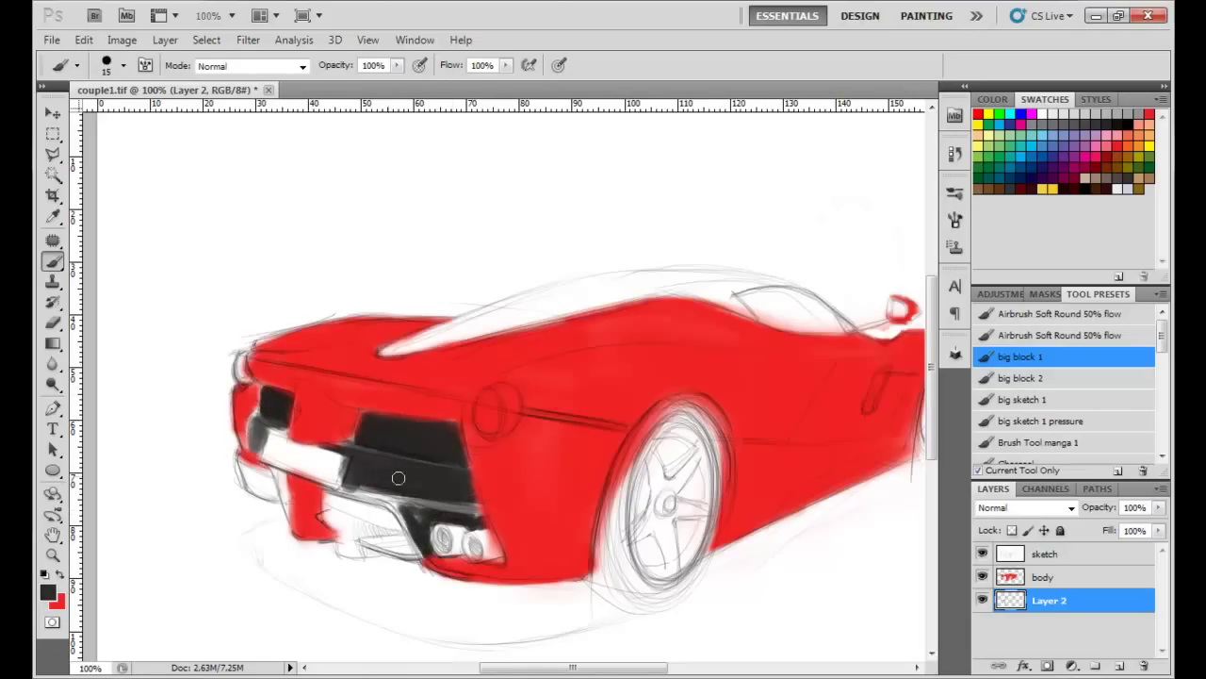
{"action": "left_click_drag", "start_coordinate": [467, 476], "coordinate": [337, 483]}
Step: Add grey and black strokes below the bumper and along its lower edge
{"action": "key", "text": "bracketright"}
{"action": "key", "text": "bracketright"}
{"action": "left_click", "coordinate": [357, 533], "text": "alt"}
{"action": "mouse_move", "coordinate": [358, 533]}
{"action": "left_mouse_down"}
{"action": "mouse_move", "coordinate": [325, 495]}
{"action": "mouse_move", "coordinate": [372, 556]}
{"action": "mouse_move", "coordinate": [396, 523]}
{"action": "mouse_move", "coordinate": [387, 533]}
{"action": "mouse_move", "coordinate": [339, 499]}
{"action": "mouse_move", "coordinate": [415, 560]}
{"action": "mouse_move", "coordinate": [329, 508]}
{"action": "mouse_move", "coordinate": [354, 519]}
{"action": "mouse_move", "coordinate": [476, 511]}
{"action": "left_mouse_up"}
{"action": "left_click", "coordinate": [391, 523], "text": "alt"}
{"action": "key", "text": "bracketright"}
{"action": "left_click", "coordinate": [355, 518], "text": "alt"}
{"action": "key", "text": "bracketleft"}
{"action": "key", "text": "bracketleft"}
{"action": "key", "text": "bracketleft"}
{"action": "left_click", "coordinate": [408, 507], "text": "alt"}
{"action": "left_click", "coordinate": [429, 501], "text": "alt"}
Step: Shade the left lower bumper with sampled dark greys and black
{"action": "left_click", "coordinate": [366, 475], "text": "alt"}
{"action": "left_click_drag", "start_coordinate": [279, 473], "coordinate": [265, 497]}
{"action": "key", "text": "bracketright"}
{"action": "key", "text": "bracketright"}
{"action": "key", "text": "bracketright"}
{"action": "mouse_move", "coordinate": [247, 458]}
{"action": "left_mouse_down"}
{"action": "mouse_move", "coordinate": [260, 491]}
{"action": "mouse_move", "coordinate": [280, 494]}
{"action": "mouse_move", "coordinate": [340, 462]}
{"action": "mouse_move", "coordinate": [325, 457]}
{"action": "mouse_move", "coordinate": [344, 466]}
{"action": "mouse_move", "coordinate": [290, 454]}
{"action": "mouse_move", "coordinate": [339, 466]}
{"action": "left_mouse_up"}
{"action": "key", "text": "bracketright"}
{"action": "key", "text": "bracketright"}
{"action": "key", "text": "bracketright"}
{"action": "left_click", "coordinate": [340, 475], "text": "alt"}
{"action": "key", "text": "bracketleft"}
{"action": "key", "text": "bracketleft"}
{"action": "key", "text": "bracketleft"}
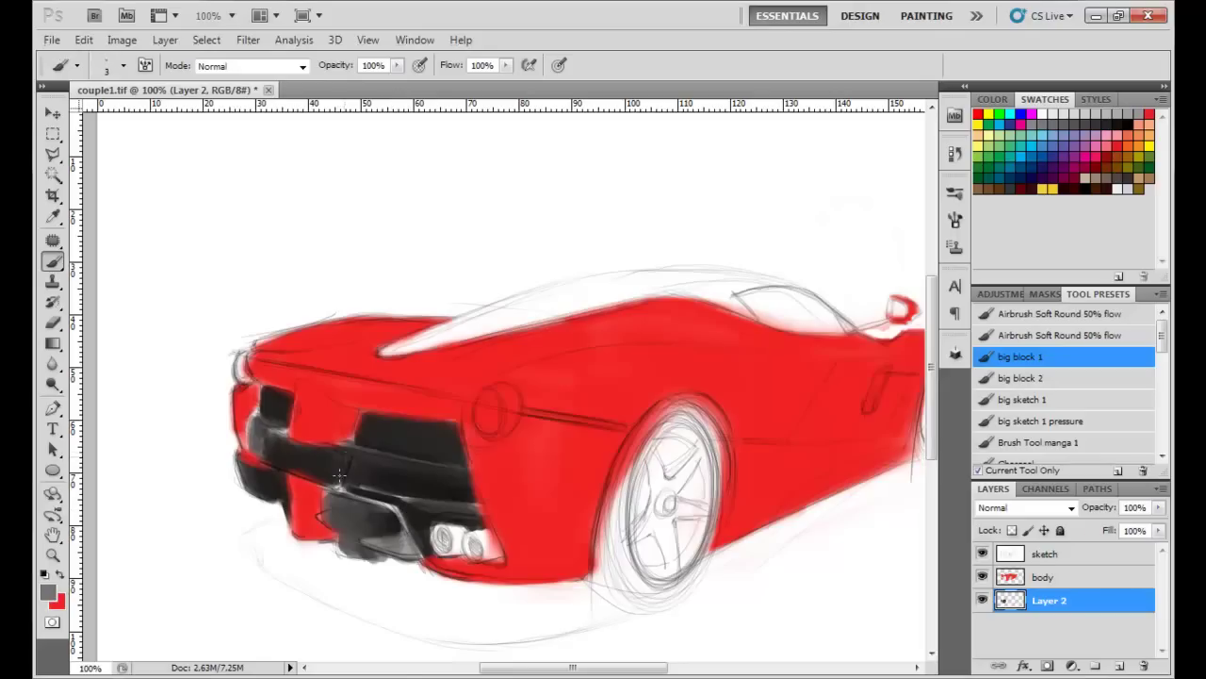
{"action": "left_click", "coordinate": [251, 412], "text": "alt"}
{"action": "key", "text": "bracketright"}
{"action": "key", "text": "bracketright"}
{"action": "key", "text": "bracketright"}
{"action": "mouse_move", "coordinate": [250, 445]}
{"action": "left_mouse_down"}
{"action": "mouse_move", "coordinate": [260, 423]}
{"action": "mouse_move", "coordinate": [280, 448]}
{"action": "left_mouse_up"}
{"action": "left_click", "coordinate": [255, 443], "text": "alt"}
{"action": "key", "text": "bracketleft"}
{"action": "key", "text": "bracketleft"}
Step: Paint a deeper red near the rear bumper on the body layer, then merge it into Layer 2
{"action": "left_click", "coordinate": [1040, 579]}
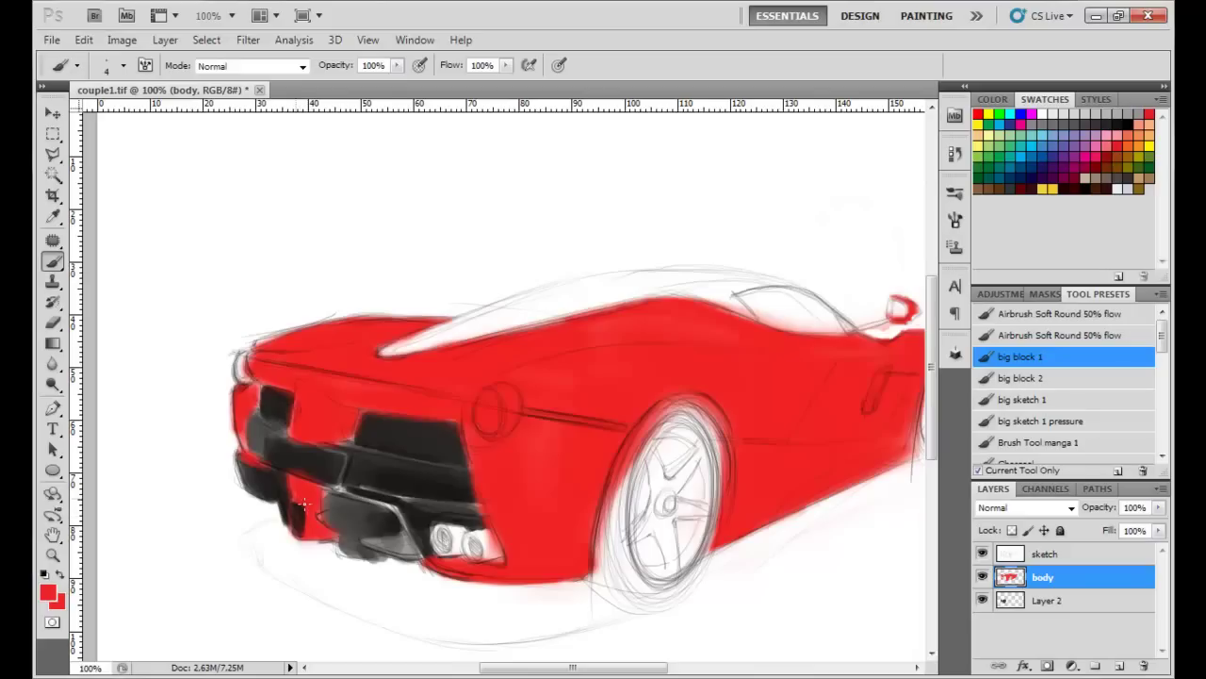
{"action": "left_click", "coordinate": [47, 592]}
{"action": "left_click", "coordinate": [855, 210]}
{"action": "key", "text": "bracketright"}
{"action": "key", "text": "bracketright"}
{"action": "key", "text": "bracketright"}
{"action": "left_click_drag", "start_coordinate": [351, 407], "coordinate": [335, 441]}
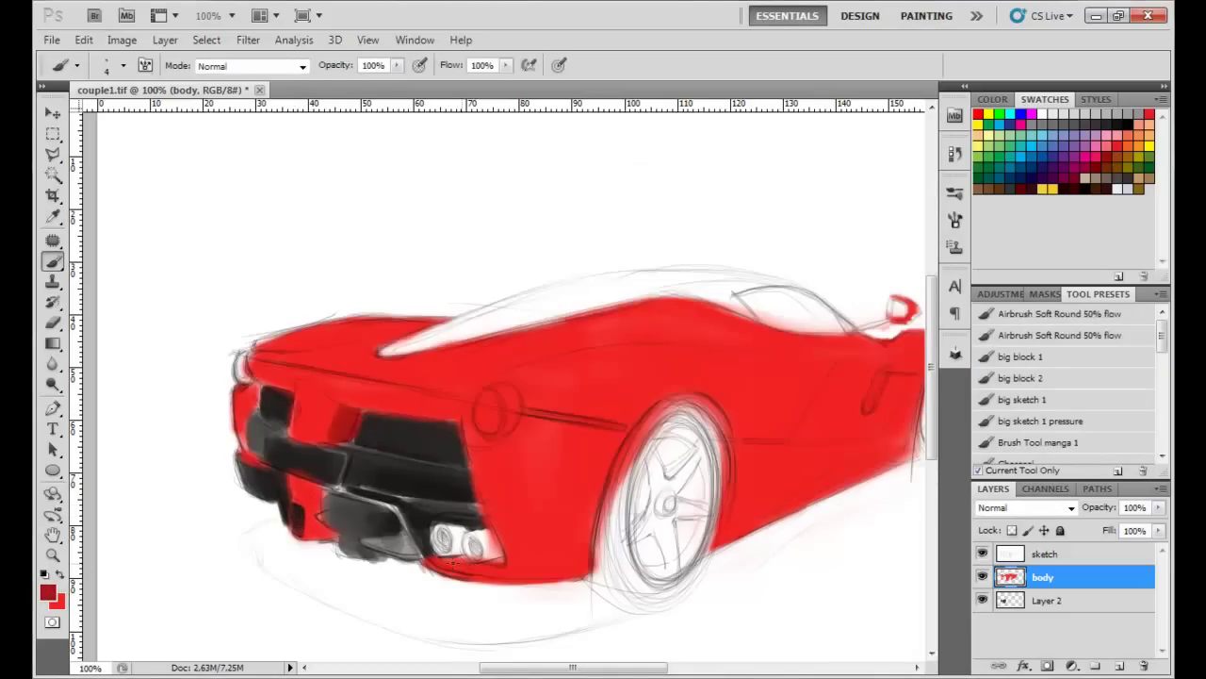
{"action": "key", "text": "ctrl+e"}
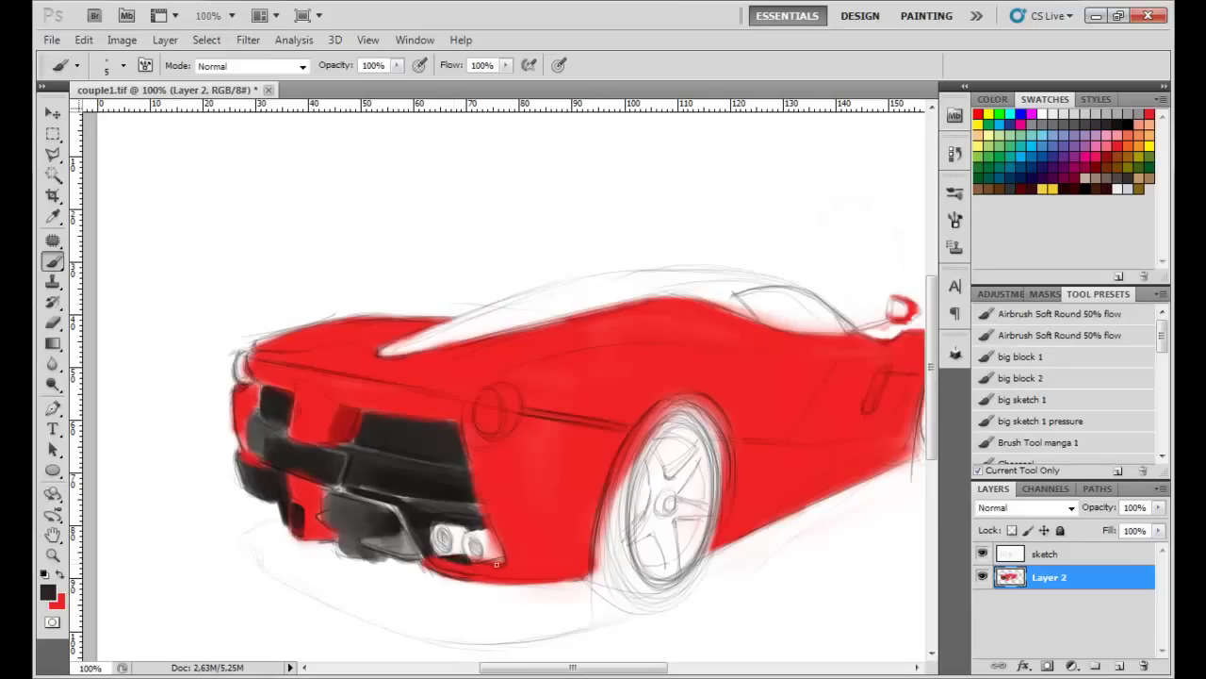
Step: Fade the sketch layer to 73% opacity and add a white-filled layer at the bottom
{"action": "left_click", "coordinate": [1041, 553]}
{"action": "left_click", "coordinate": [1159, 507]}
{"action": "left_click_drag", "start_coordinate": [1155, 529], "coordinate": [1137, 530]}
{"action": "key", "text": "ctrl+shift+alt+n"}
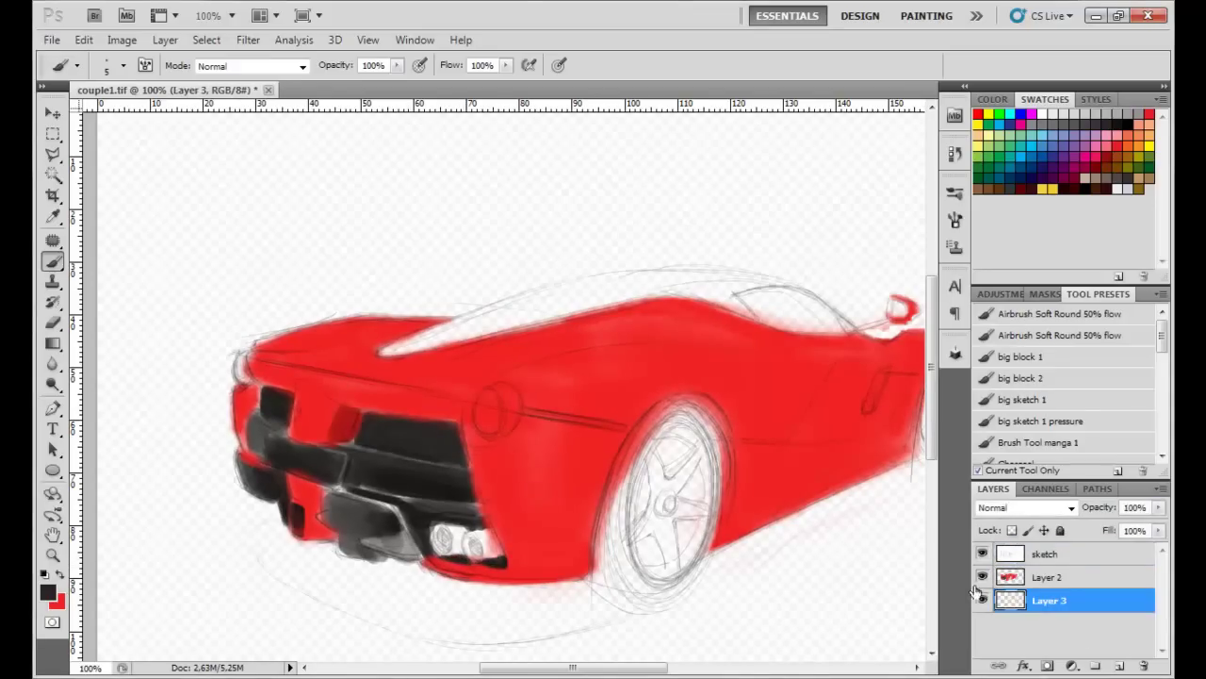
{"action": "key", "text": "d"}
{"action": "key", "text": "x"}
{"action": "key", "text": "g"}
{"action": "key", "text": "shift+g"}
{"action": "key", "text": "alt+bracketright"}
Step: Make an elliptical selection of the rear wheel and reshape it with Transform Selection
{"action": "key", "text": "ctrl+plus"}
{"action": "key", "text": "ctrl+minus"}
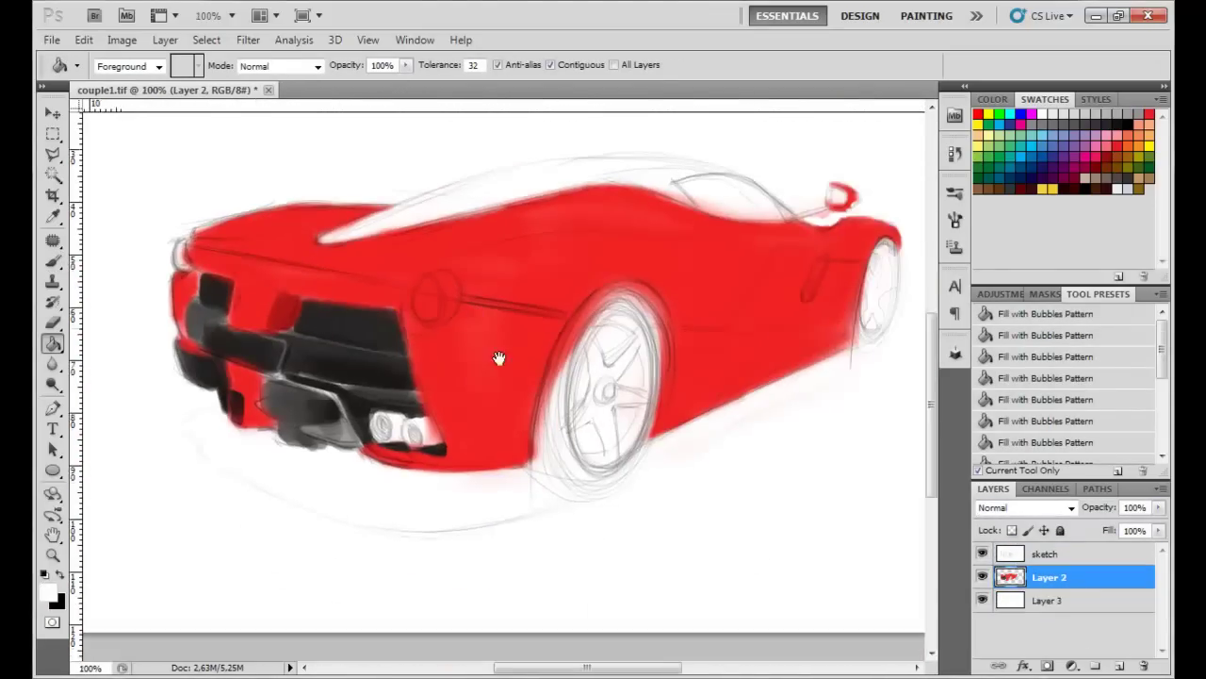
{"action": "left_click_drag", "start_coordinate": [526, 508], "coordinate": [503, 473]}
{"action": "left_click_drag", "start_coordinate": [53, 133], "coordinate": [113, 150]}
{"action": "left_click_drag", "start_coordinate": [641, 240], "coordinate": [528, 450]}
{"action": "left_click", "coordinate": [206, 39]}
{"action": "left_click", "coordinate": [252, 301]}
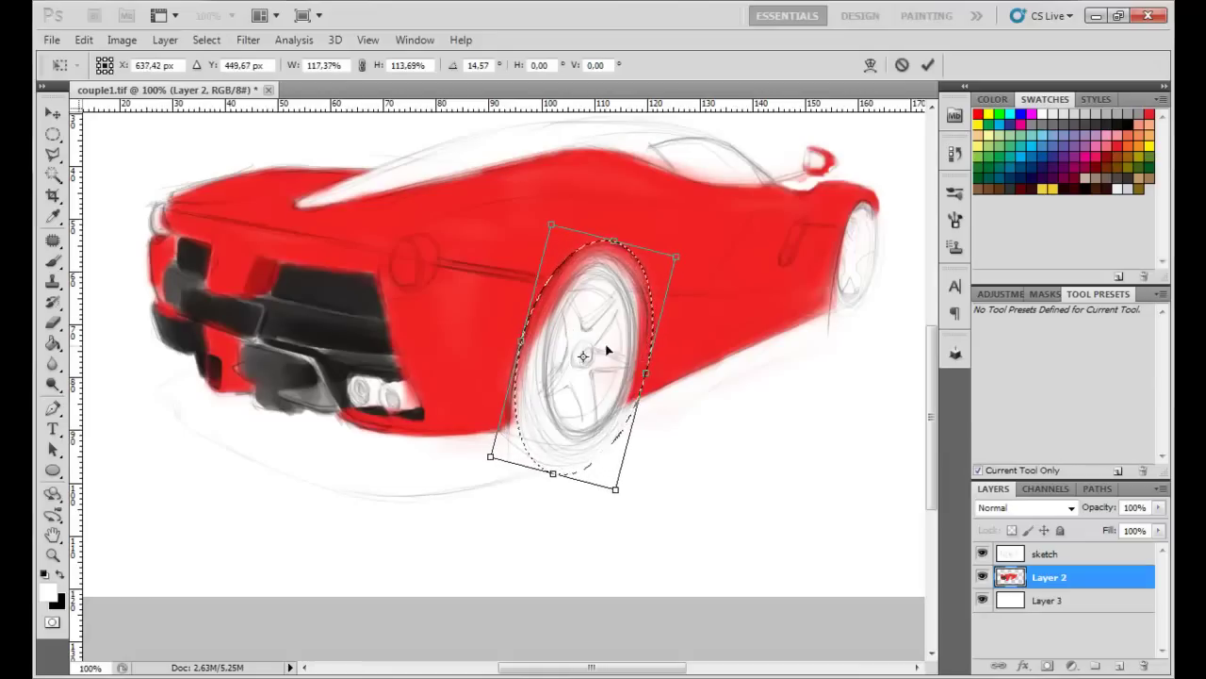
{"action": "key", "text": "Return"}
Step: Move the wheel selection onto the front wheel, deselect, and add a layer below the car paint
{"action": "key", "text": "e"}
{"action": "key", "text": "ctrl+t"}
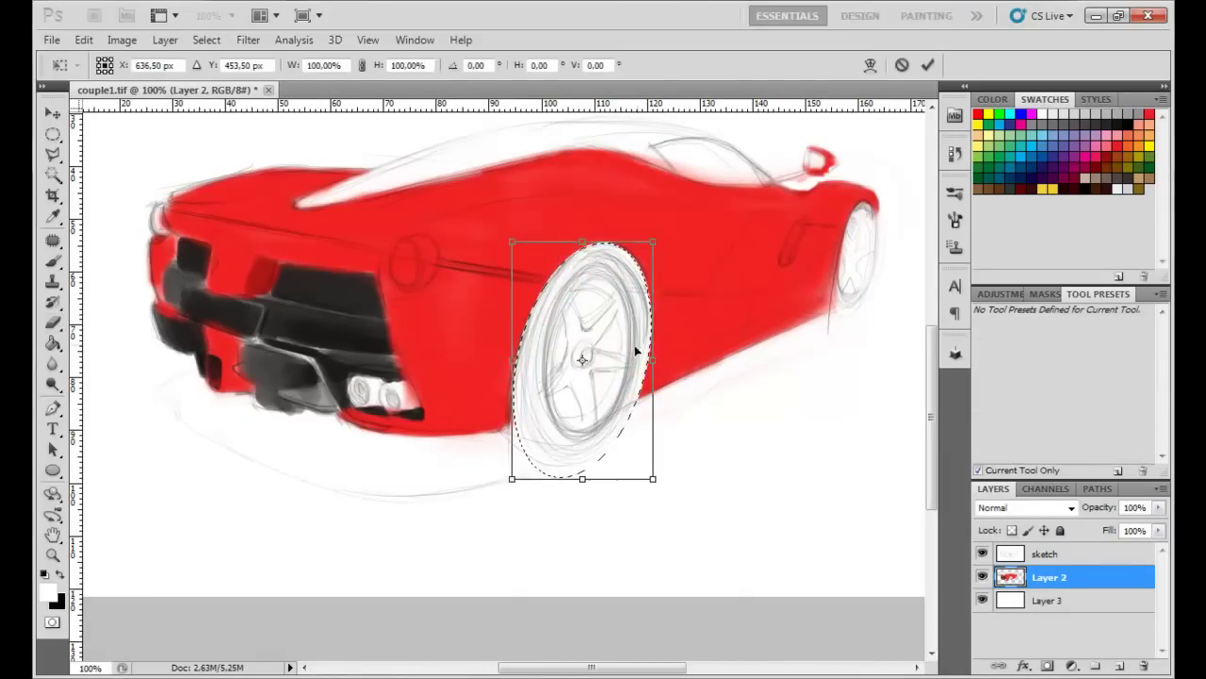
{"action": "left_click_drag", "start_coordinate": [584, 358], "coordinate": [859, 253]}
{"action": "key", "text": "Return"}
{"action": "key", "text": "ctrl+d"}
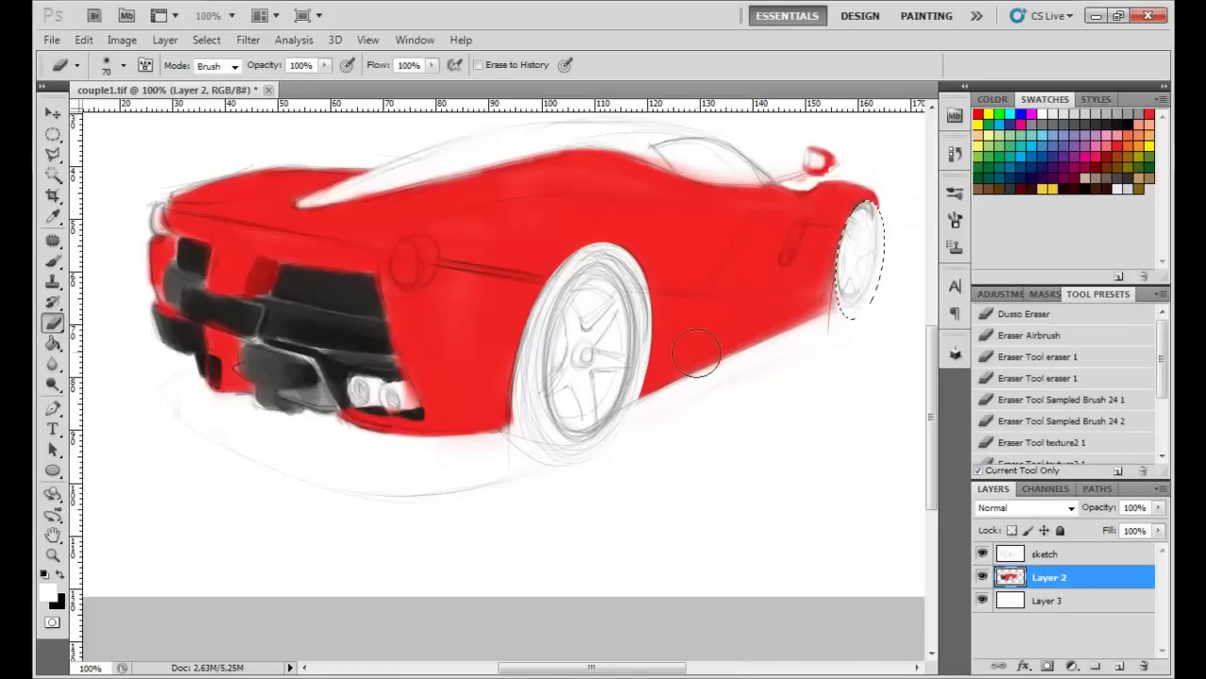
{"action": "key", "text": "alt+bracketleft"}
{"action": "key", "text": "ctrl+shift+alt+n"}
Step: With a soft half-flow airbrush, shade grey around the wheels and a shadow under the car
{"action": "key", "text": "b"}
{"action": "left_click", "coordinate": [1043, 313]}
{"action": "left_click", "coordinate": [1056, 128]}
{"action": "mouse_move", "coordinate": [858, 198]}
{"action": "left_mouse_down"}
{"action": "mouse_move", "coordinate": [848, 301]}
{"action": "mouse_move", "coordinate": [641, 415]}
{"action": "mouse_move", "coordinate": [640, 261]}
{"action": "mouse_move", "coordinate": [518, 414]}
{"action": "mouse_move", "coordinate": [622, 348]}
{"action": "left_mouse_up"}
{"action": "key", "text": "bracketright"}
{"action": "key", "text": "bracketright"}
{"action": "key", "text": "bracketright"}
{"action": "mouse_move", "coordinate": [191, 382]}
{"action": "left_mouse_down"}
{"action": "mouse_move", "coordinate": [396, 462]}
{"action": "mouse_move", "coordinate": [547, 471]}
{"action": "left_mouse_up"}
Step: Deepen the shadow in black and fill the rear and front wheels dark
{"action": "key", "text": "d"}
{"action": "mouse_move", "coordinate": [424, 443]}
{"action": "left_mouse_down"}
{"action": "mouse_move", "coordinate": [234, 388]}
{"action": "mouse_move", "coordinate": [396, 406]}
{"action": "left_mouse_up"}
{"action": "key", "text": "bracketleft"}
{"action": "mouse_move", "coordinate": [604, 405]}
{"action": "left_mouse_down"}
{"action": "mouse_move", "coordinate": [808, 305]}
{"action": "mouse_move", "coordinate": [566, 292]}
{"action": "mouse_move", "coordinate": [857, 235]}
{"action": "left_mouse_up"}
{"action": "left_click_drag", "start_coordinate": [490, 462], "coordinate": [458, 350]}
Step: Draw a black crease along the car's side on Layer 2 with a hard brush
{"action": "key", "text": "alt+bracketright"}
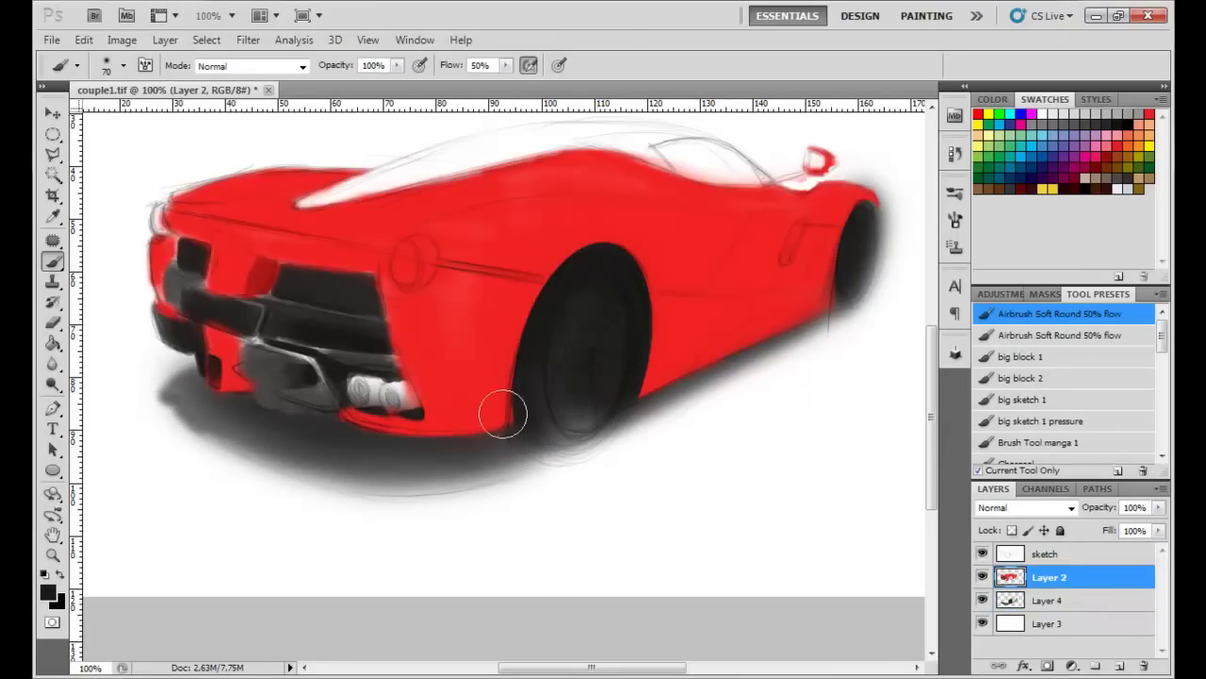
{"action": "key", "text": "F2"}
{"action": "key", "text": "bracketleft"}
{"action": "left_click_drag", "start_coordinate": [458, 266], "coordinate": [553, 284]}
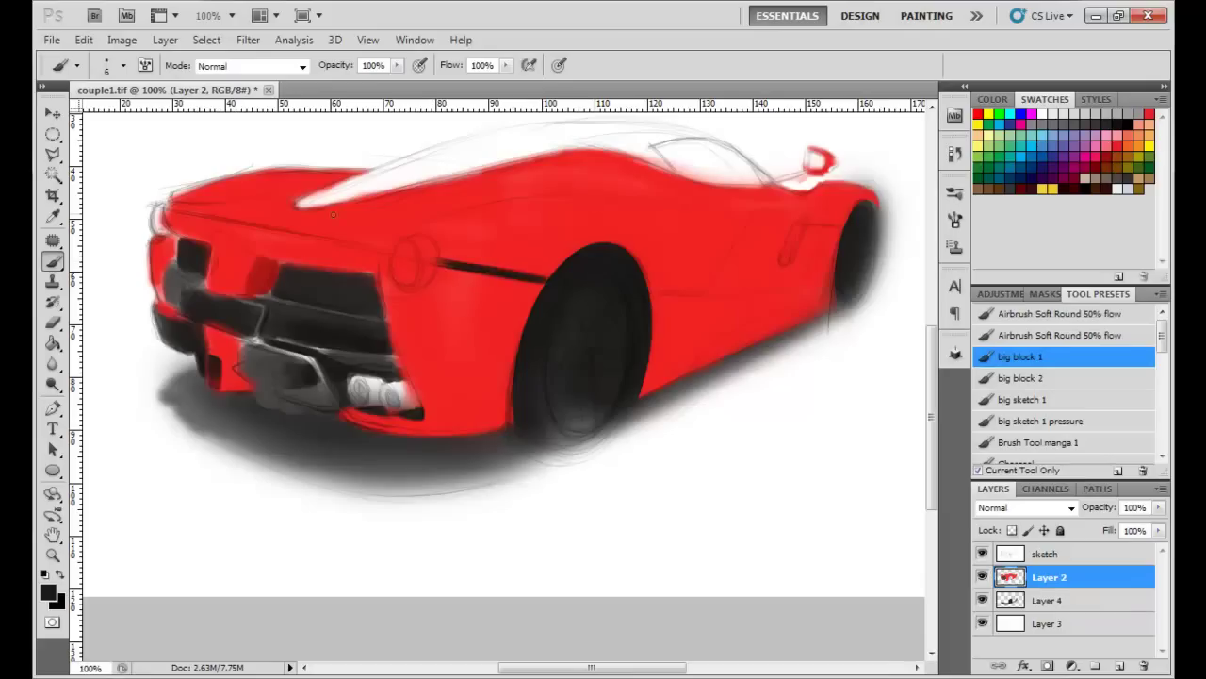
{"action": "left_click_drag", "start_coordinate": [386, 249], "coordinate": [166, 208]}
{"action": "left_click", "coordinate": [280, 217], "text": "alt"}
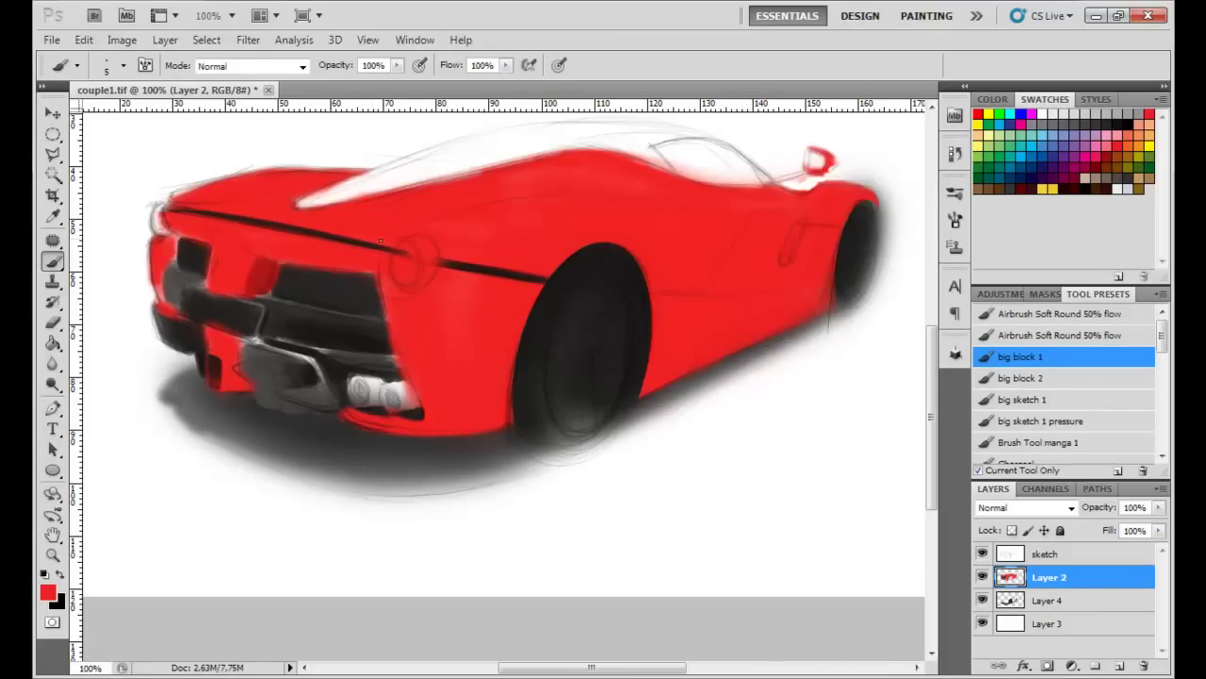
Step: Apply a Color Balance adjustment shifting toward red and blue
{"action": "key", "text": "ctrl+b"}
{"action": "left_click_drag", "start_coordinate": [754, 35], "coordinate": [652, 318]}
{"action": "mouse_move", "coordinate": [771, 398]}
{"action": "left_mouse_down"}
{"action": "mouse_move", "coordinate": [783, 398]}
{"action": "mouse_move", "coordinate": [802, 439]}
{"action": "mouse_move", "coordinate": [791, 395]}
{"action": "left_mouse_up"}
{"action": "left_click", "coordinate": [957, 356]}
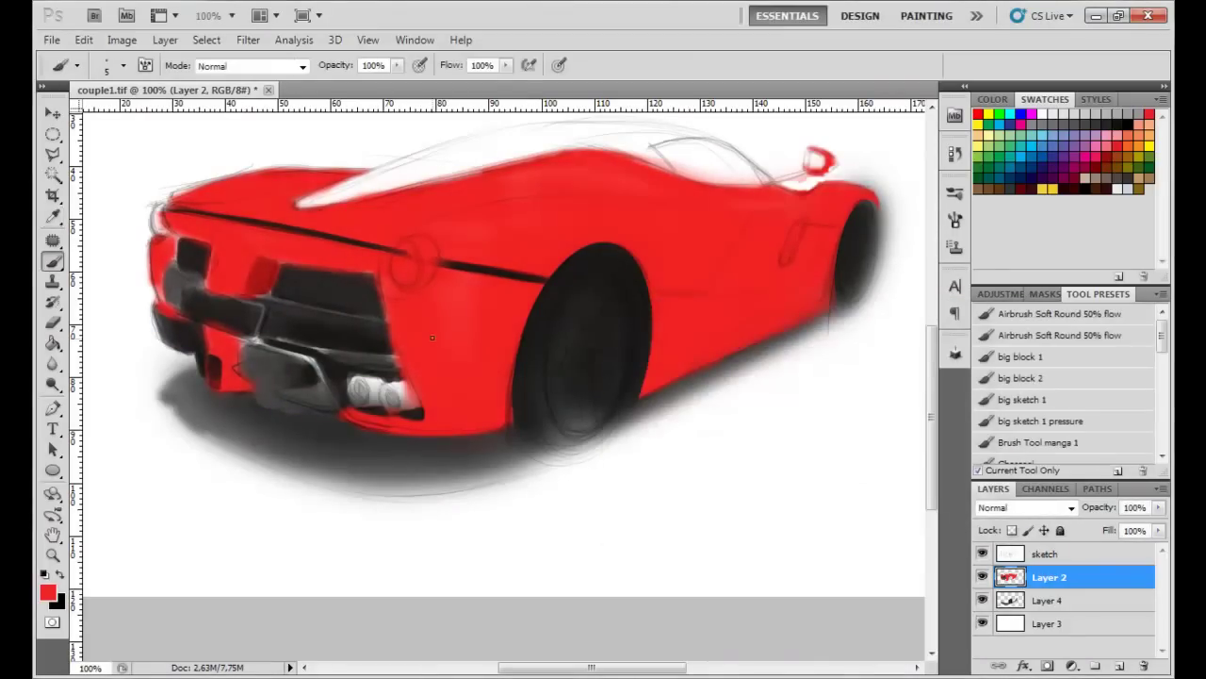
Step: Apply Selective Color, tuning cyan, magenta, yellow and black in the reds and tweaking the yellows
{"action": "left_click", "coordinate": [122, 40]}
{"action": "left_click", "coordinate": [424, 336]}
{"action": "left_click_drag", "start_coordinate": [937, 389], "coordinate": [950, 390]}
{"action": "left_click_drag", "start_coordinate": [938, 431], "coordinate": [948, 431]}
{"action": "mouse_move", "coordinate": [937, 472]}
{"action": "left_mouse_down"}
{"action": "mouse_move", "coordinate": [970, 471]}
{"action": "mouse_move", "coordinate": [958, 471]}
{"action": "left_mouse_up"}
{"action": "left_click_drag", "start_coordinate": [938, 513], "coordinate": [947, 513]}
{"action": "left_click_drag", "start_coordinate": [950, 389], "coordinate": [937, 389]}
{"action": "left_click", "coordinate": [993, 346]}
{"action": "left_click", "coordinate": [923, 366]}
{"action": "left_click_drag", "start_coordinate": [938, 430], "coordinate": [942, 431]}
{"action": "left_click", "coordinate": [1086, 337]}
Step: Zoom in on the rear and refine the dark vent's top, right and lower edges in black and red
{"action": "key", "text": "ctrl+plus"}
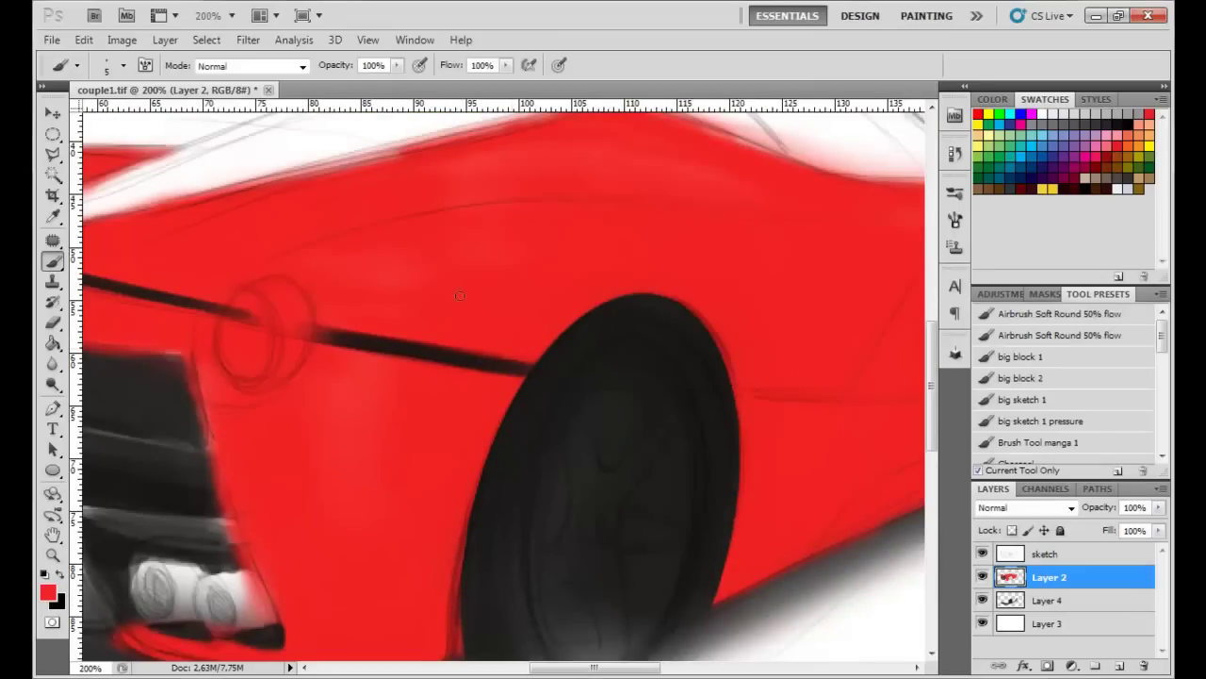
{"action": "left_click_drag", "start_coordinate": [380, 413], "coordinate": [596, 404]}
{"action": "left_click", "coordinate": [399, 394], "text": "alt"}
{"action": "left_click_drag", "start_coordinate": [382, 361], "coordinate": [314, 347]}
{"action": "left_click", "coordinate": [375, 318], "text": "alt"}
{"action": "left_click_drag", "start_coordinate": [428, 360], "coordinate": [443, 491]}
{"action": "left_click_drag", "start_coordinate": [399, 393], "coordinate": [430, 509]}
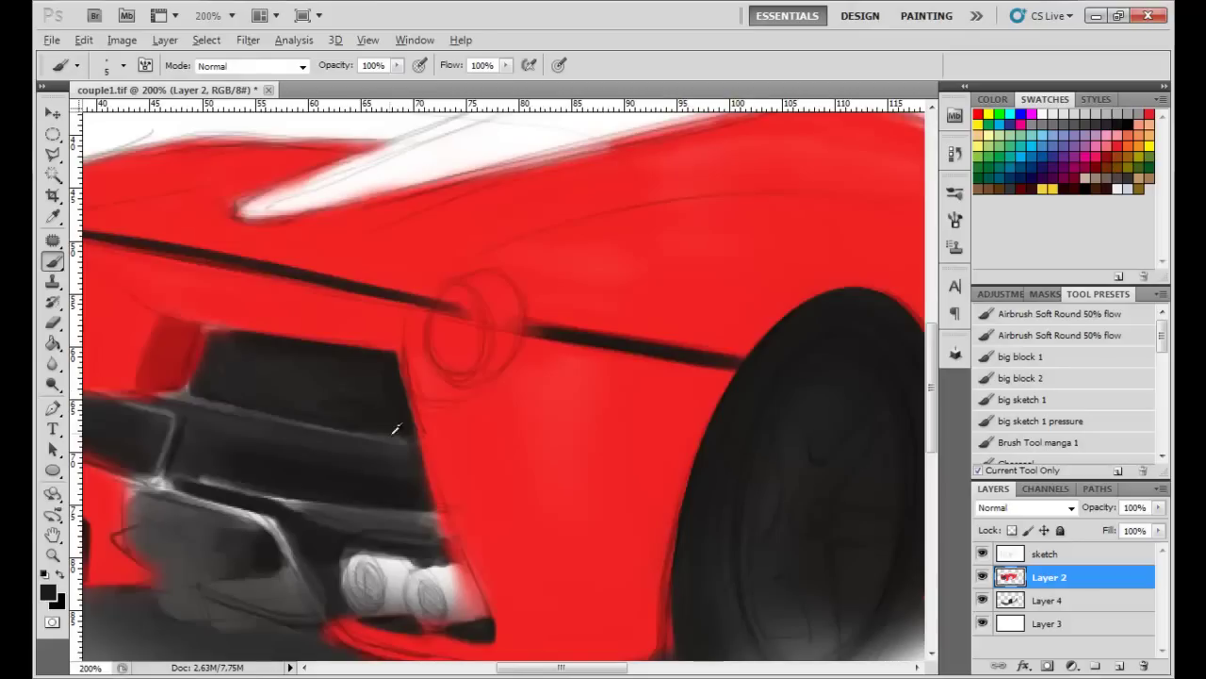
{"action": "left_click", "coordinate": [245, 413], "text": "alt"}
{"action": "left_click_drag", "start_coordinate": [245, 414], "coordinate": [218, 403]}
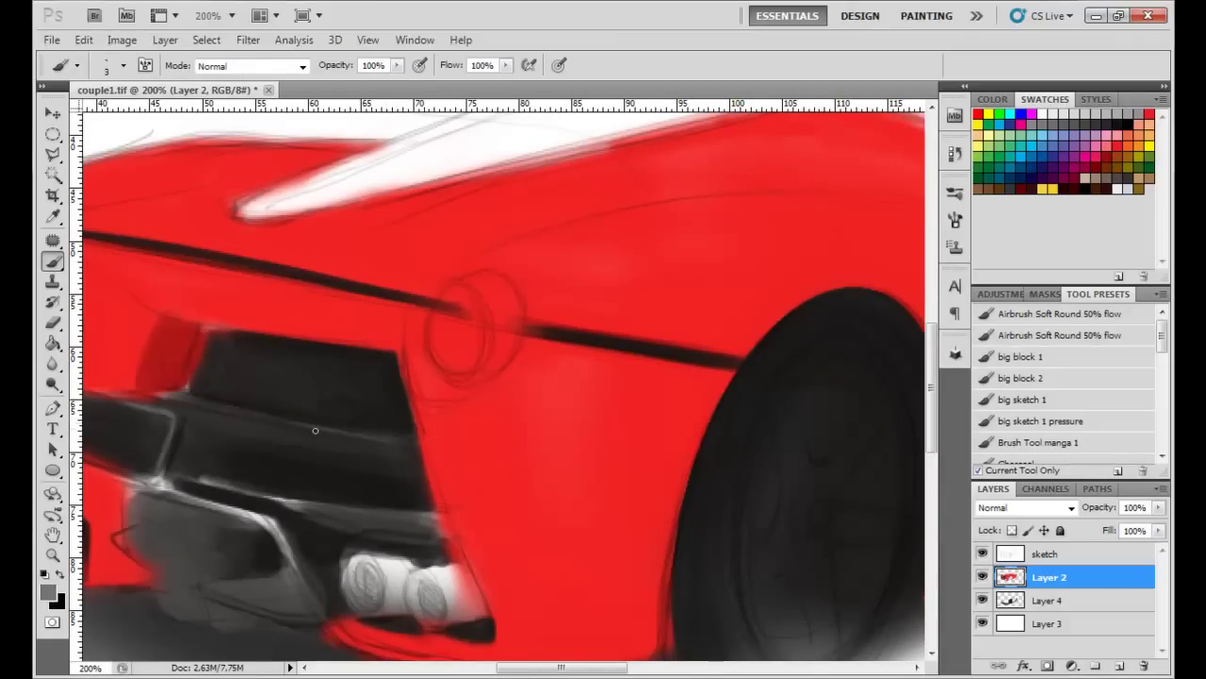
{"action": "scroll", "coordinate": [363, 449], "scroll_direction": "down", "scroll_amount": 2}
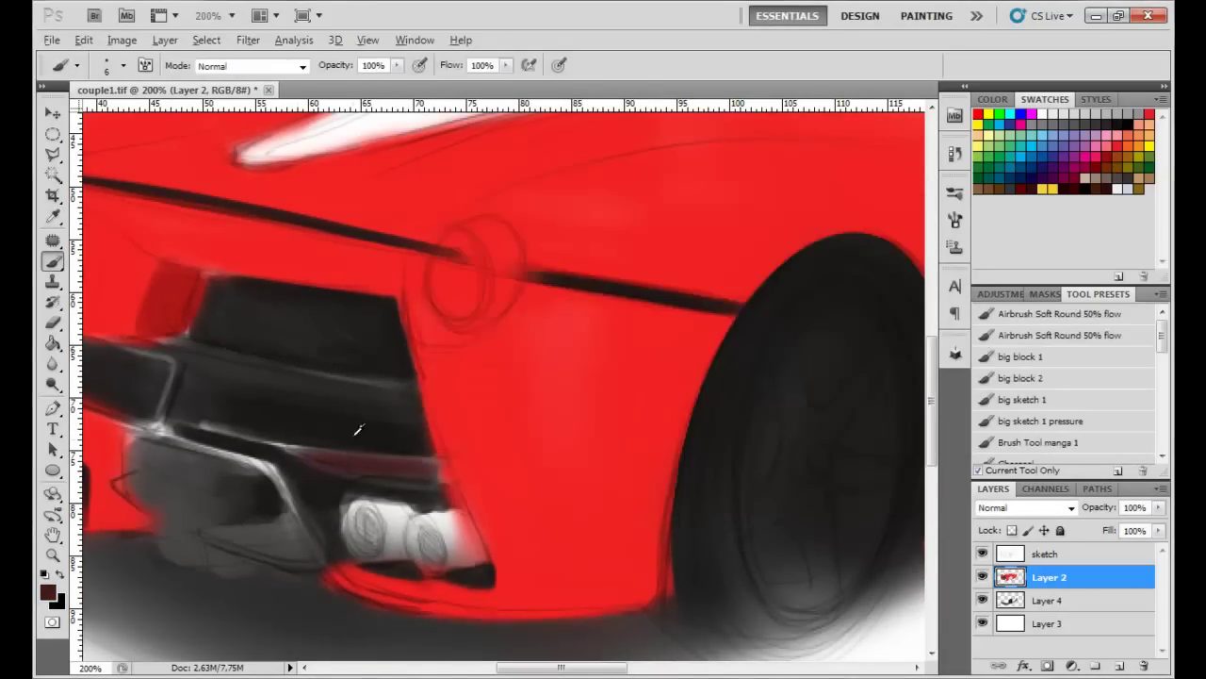
Step: Sample reds and a dark grey, then darken the area right of the exhausts
{"action": "left_click", "coordinate": [447, 457], "text": "alt"}
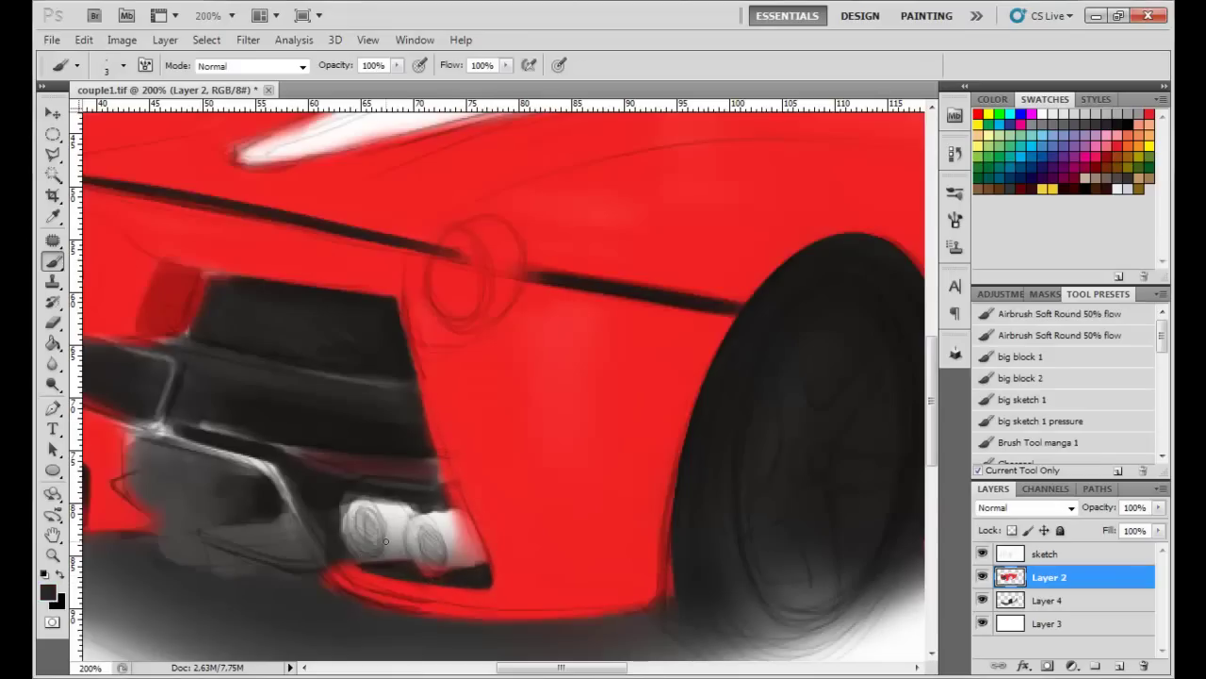
{"action": "left_click", "coordinate": [527, 600], "text": "alt"}
{"action": "key", "text": "e"}
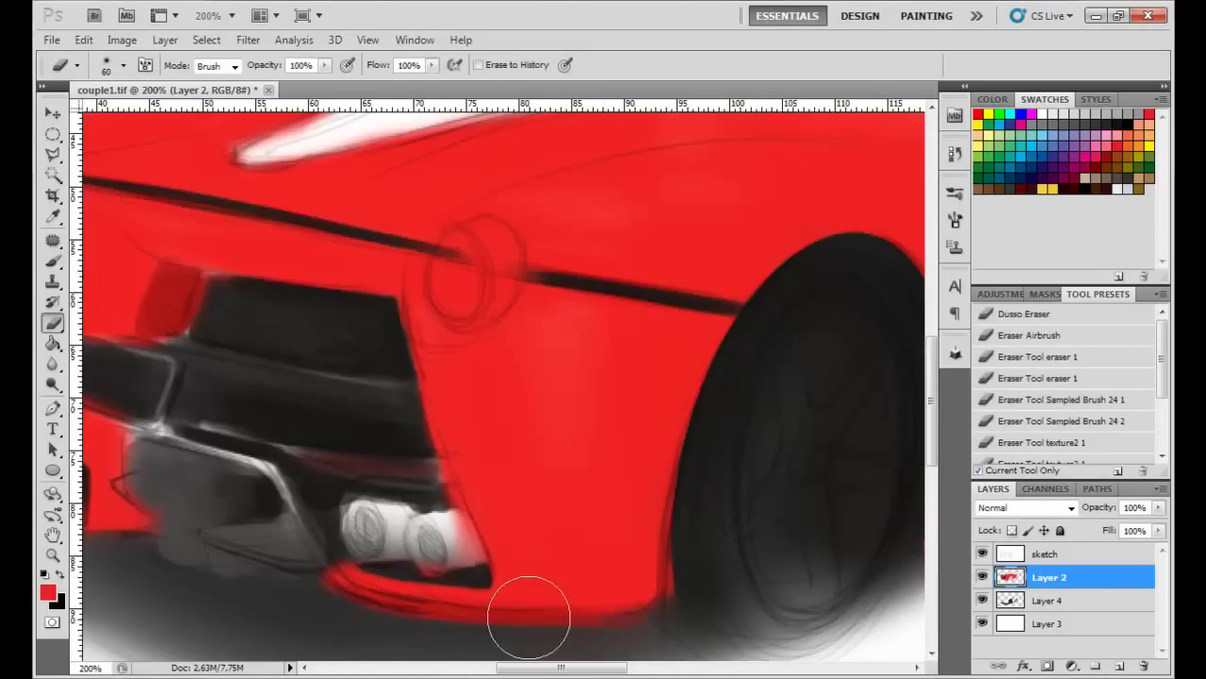
{"action": "key", "text": "b"}
{"action": "left_click", "coordinate": [457, 614], "text": "alt"}
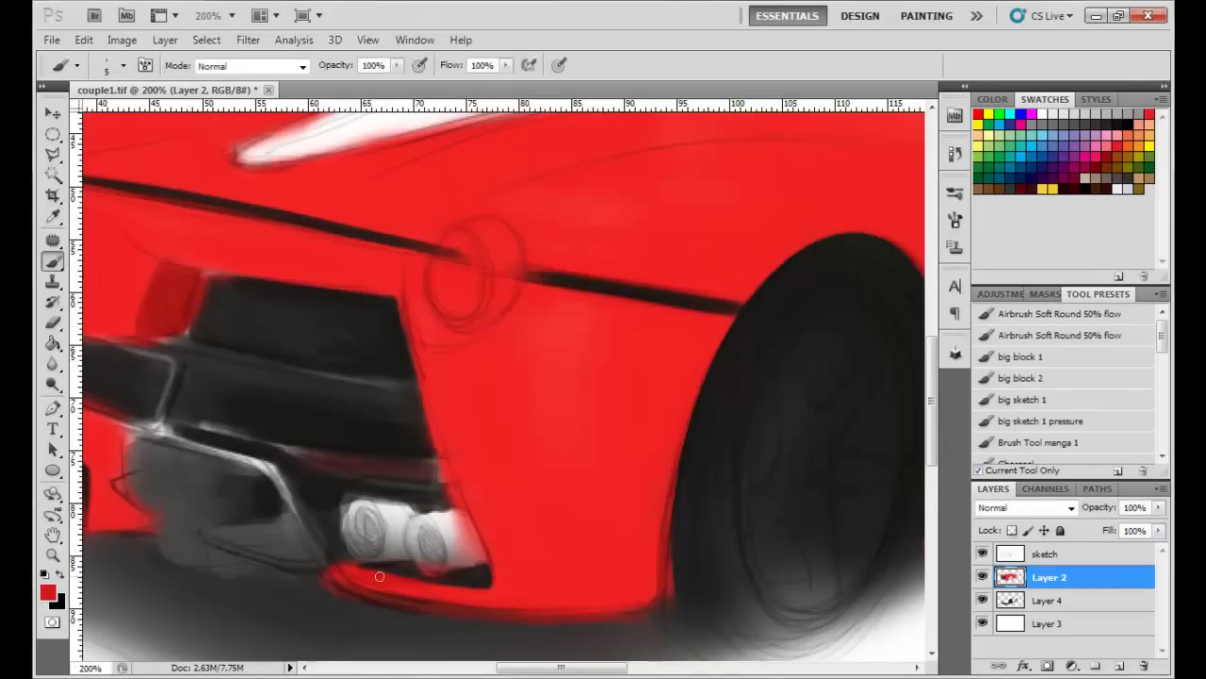
{"action": "left_click", "coordinate": [462, 556], "text": "alt"}
{"action": "mouse_move", "coordinate": [461, 516]}
{"action": "left_mouse_down"}
{"action": "mouse_move", "coordinate": [456, 562]}
{"action": "mouse_move", "coordinate": [471, 560]}
{"action": "mouse_move", "coordinate": [440, 516]}
{"action": "mouse_move", "coordinate": [429, 564]}
{"action": "left_mouse_up"}
Step: Paint the right exhaust pipe in light grey with a dark opening
{"action": "left_click", "coordinate": [467, 542], "text": "alt"}
{"action": "key", "text": "bracketright"}
{"action": "key", "text": "bracketright"}
{"action": "key", "text": "bracketright"}
{"action": "left_click", "coordinate": [448, 523], "text": "alt"}
{"action": "key", "text": "bracketleft"}
{"action": "key", "text": "bracketleft"}
{"action": "key", "text": "bracketleft"}
{"action": "left_click", "coordinate": [450, 514], "text": "alt"}
{"action": "left_click", "coordinate": [447, 526], "text": "alt"}
{"action": "key", "text": "bracketright"}
{"action": "key", "text": "bracketright"}
{"action": "key", "text": "bracketright"}
{"action": "left_click_drag", "start_coordinate": [443, 514], "coordinate": [457, 551]}
Step: Sample blacks and light greys from the exhausts and set a dark grey paint colour
{"action": "left_click", "coordinate": [394, 502], "text": "alt"}
{"action": "left_click", "coordinate": [464, 515], "text": "alt"}
{"action": "key", "text": "bracketleft"}
{"action": "key", "text": "bracketleft"}
{"action": "left_click", "coordinate": [409, 527], "text": "alt"}
{"action": "left_click", "coordinate": [454, 524], "text": "alt"}
{"action": "left_click", "coordinate": [427, 489], "text": "alt"}
{"action": "key", "text": "bracketleft"}
{"action": "key", "text": "bracketleft"}
{"action": "key", "text": "bracketleft"}
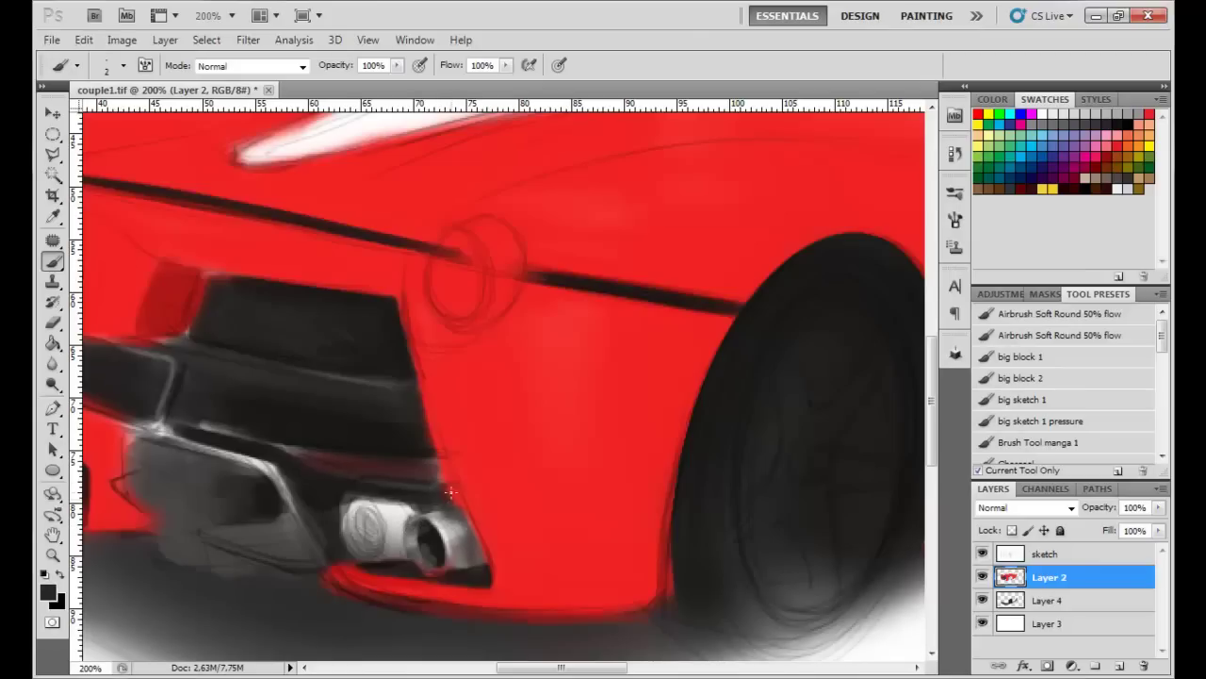
{"action": "left_click", "coordinate": [435, 565], "text": "alt"}
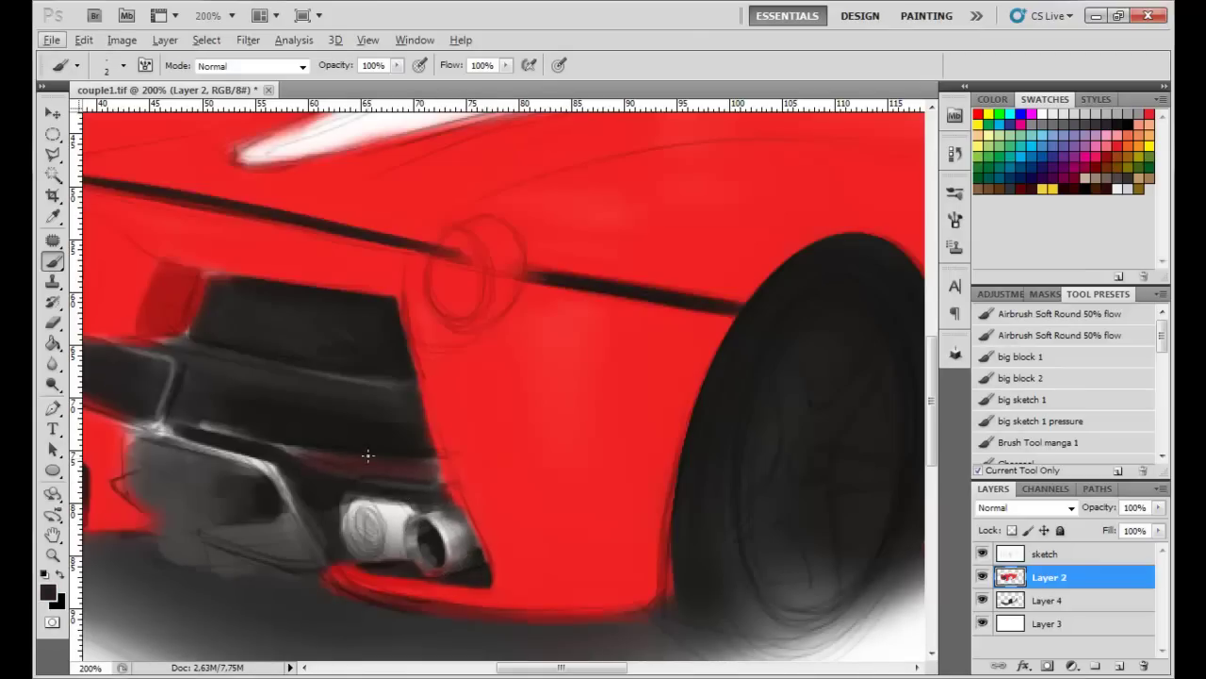
{"action": "left_click", "coordinate": [47, 592]}
{"action": "left_click", "coordinate": [851, 210]}
Step: Paint a dark inner ring in the left exhaust tip with a lighter lower edge
{"action": "key", "text": "bracketright"}
{"action": "key", "text": "bracketright"}
{"action": "key", "text": "bracketright"}
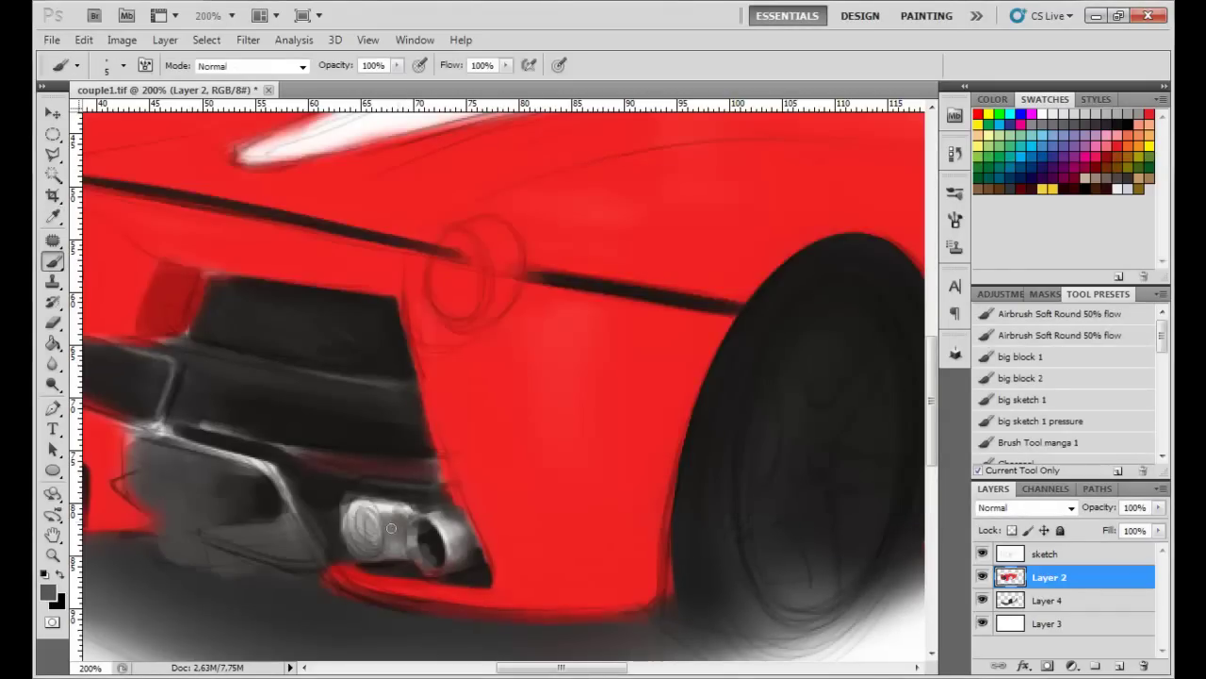
{"action": "left_click", "coordinate": [396, 550], "text": "alt"}
{"action": "key", "text": "bracketright"}
{"action": "key", "text": "bracketright"}
{"action": "mouse_move", "coordinate": [357, 494]}
{"action": "left_mouse_down"}
{"action": "mouse_move", "coordinate": [377, 518]}
{"action": "mouse_move", "coordinate": [415, 526]}
{"action": "mouse_move", "coordinate": [364, 561]}
{"action": "left_mouse_up"}
{"action": "key", "text": "bracketleft"}
{"action": "left_click", "coordinate": [396, 541], "text": "alt"}
Step: Repaint the left tip in light grey, darken the right tip, and shade above the exhausts
{"action": "left_click", "coordinate": [369, 500], "text": "alt"}
{"action": "left_click", "coordinate": [359, 518], "text": "alt"}
{"action": "left_click_drag", "start_coordinate": [358, 523], "coordinate": [372, 547]}
{"action": "key", "text": "bracketright"}
{"action": "key", "text": "bracketright"}
{"action": "key", "text": "bracketright"}
{"action": "key", "text": "bracketright"}
{"action": "left_click_drag", "start_coordinate": [432, 518], "coordinate": [467, 551]}
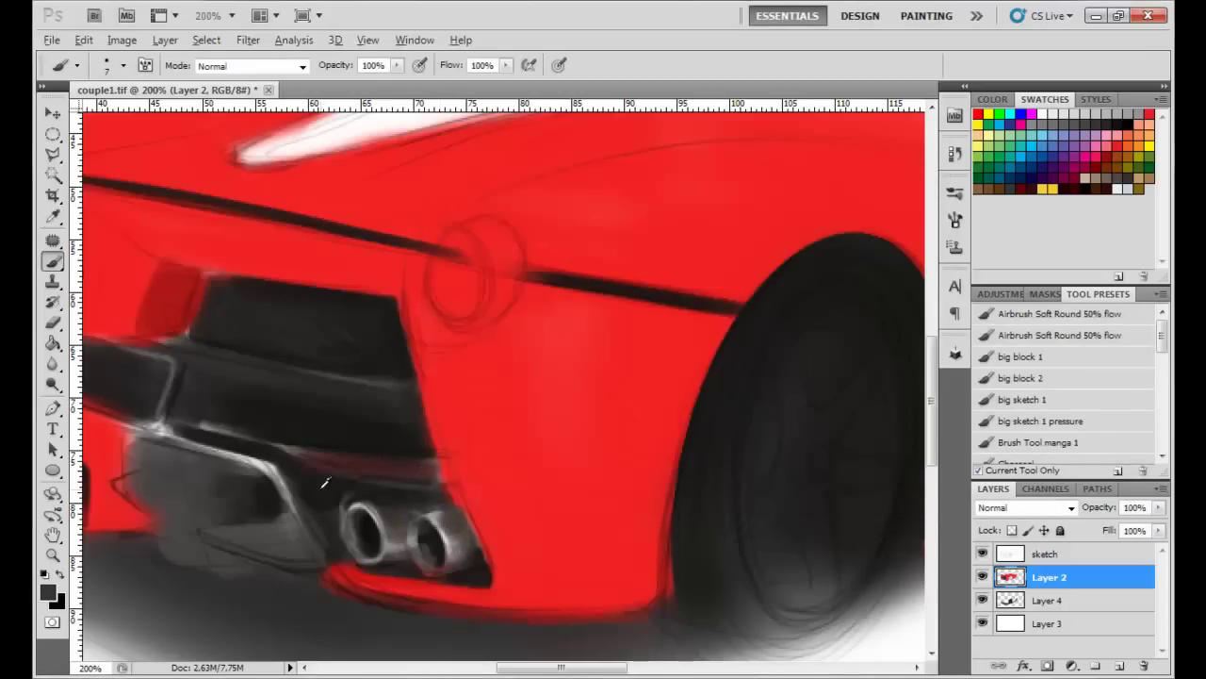
{"action": "left_click", "coordinate": [422, 507], "text": "alt"}
Step: Sample black from the bumper, paint dark shading around the rear bumper, then return to 200% zoom
{"action": "key", "text": "ctrl+minus"}
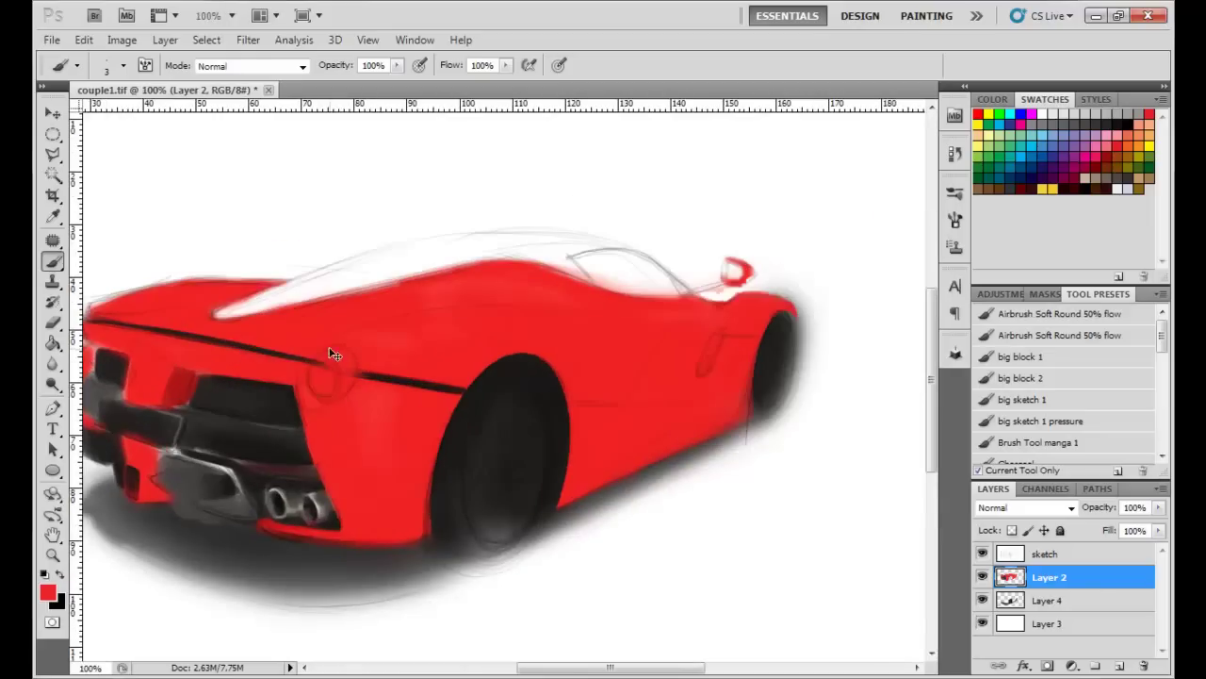
{"action": "left_click_drag", "start_coordinate": [308, 440], "coordinate": [413, 430]}
{"action": "left_click", "coordinate": [300, 336], "text": "alt"}
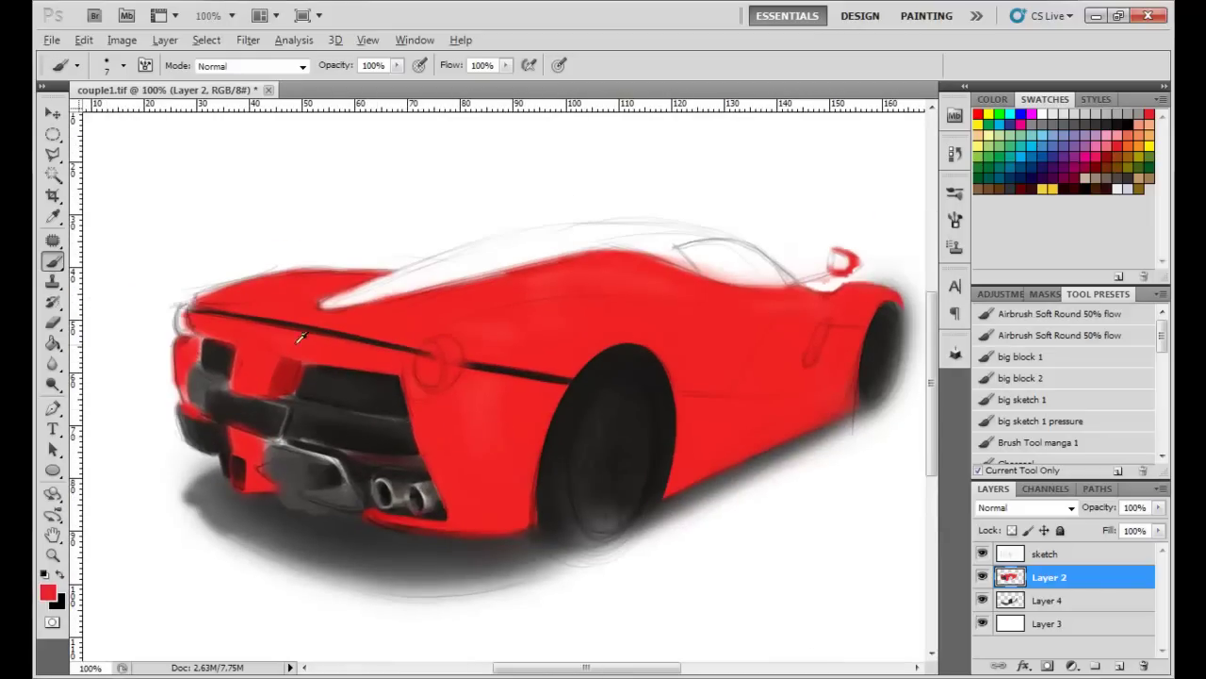
{"action": "left_click", "coordinate": [359, 433], "text": "alt"}
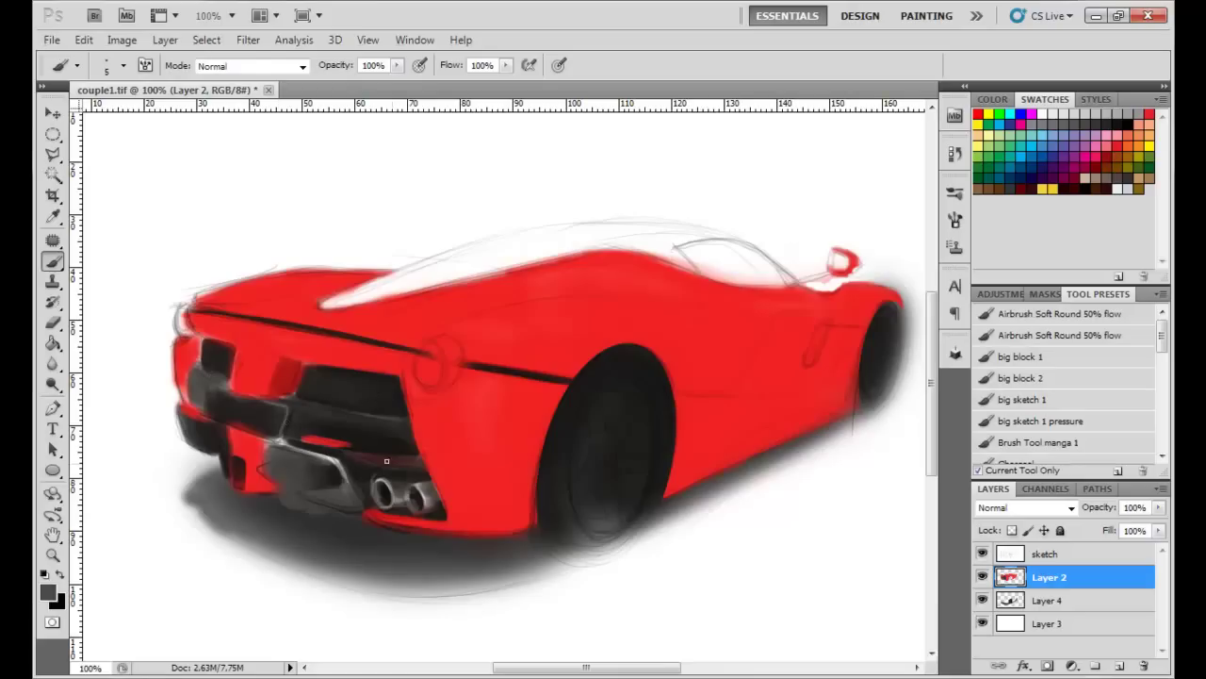
{"action": "key", "text": "bracketright"}
{"action": "key", "text": "bracketright"}
{"action": "key", "text": "bracketright"}
{"action": "left_click_drag", "start_coordinate": [338, 447], "coordinate": [288, 444]}
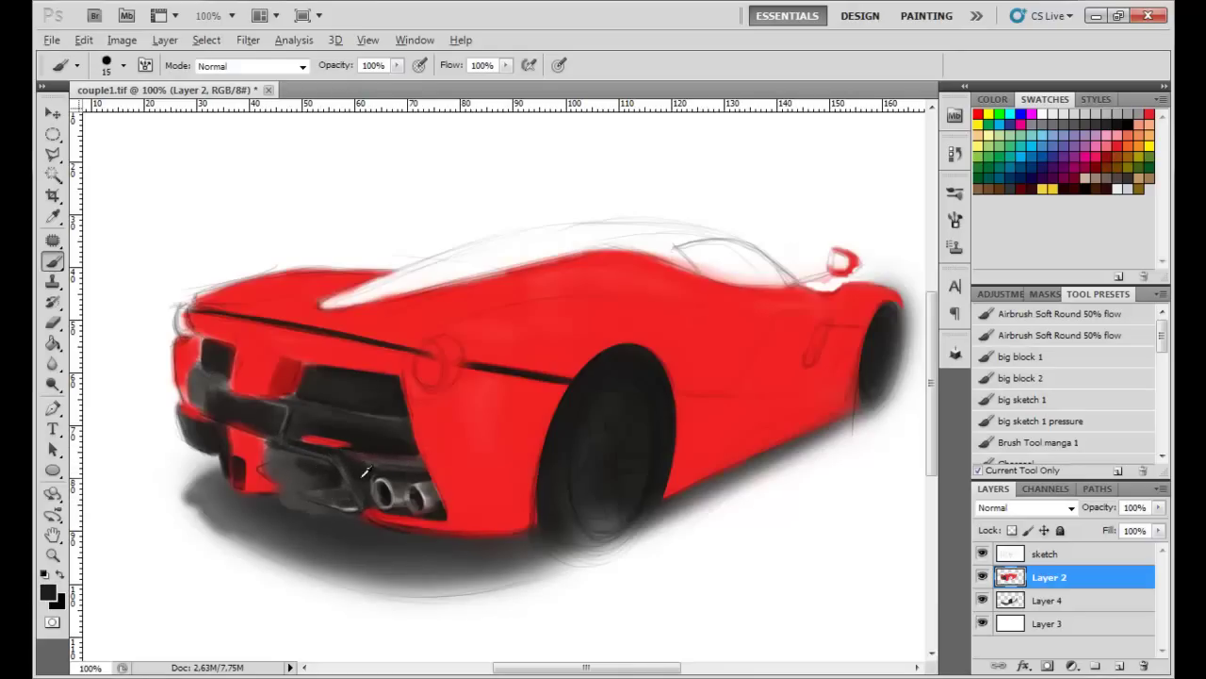
{"action": "key", "text": "bracketleft"}
{"action": "key", "text": "ctrl+plus"}
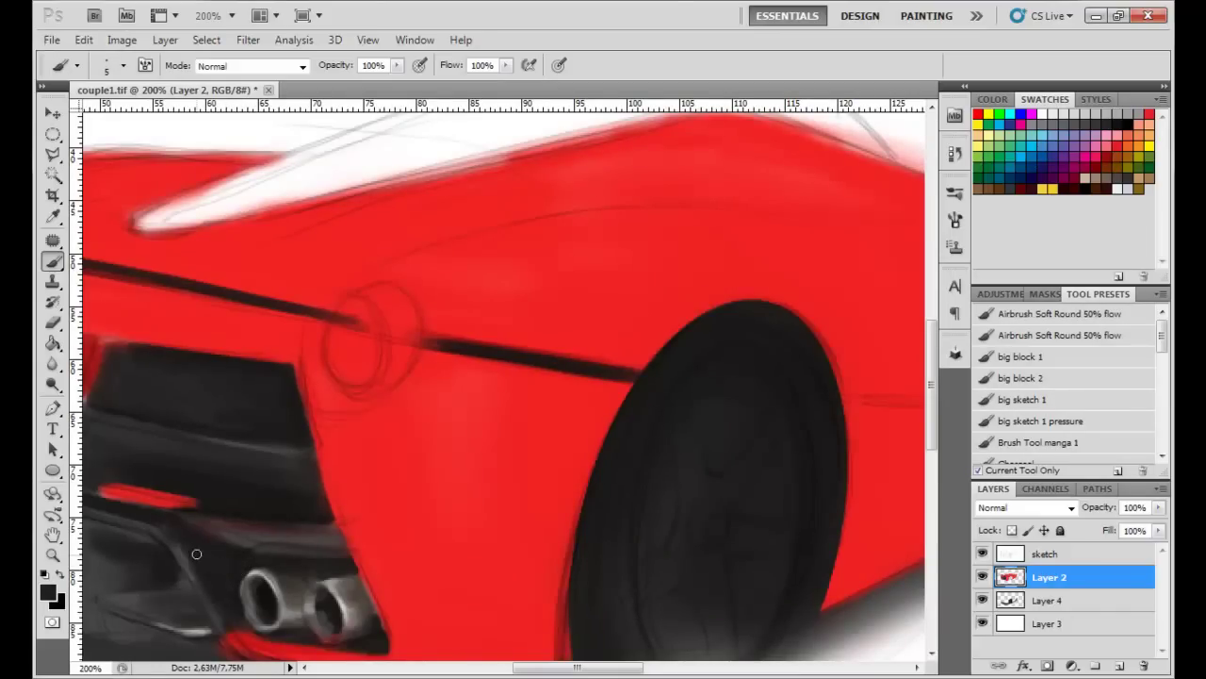
Step: Fade the sketch layer to Multiply at 32% opacity and reselect Layer 2
{"action": "left_click_drag", "start_coordinate": [196, 553], "coordinate": [323, 513]}
{"action": "left_click", "coordinate": [1044, 554]}
{"action": "left_click_drag", "start_coordinate": [1095, 507], "coordinate": [1065, 507]}
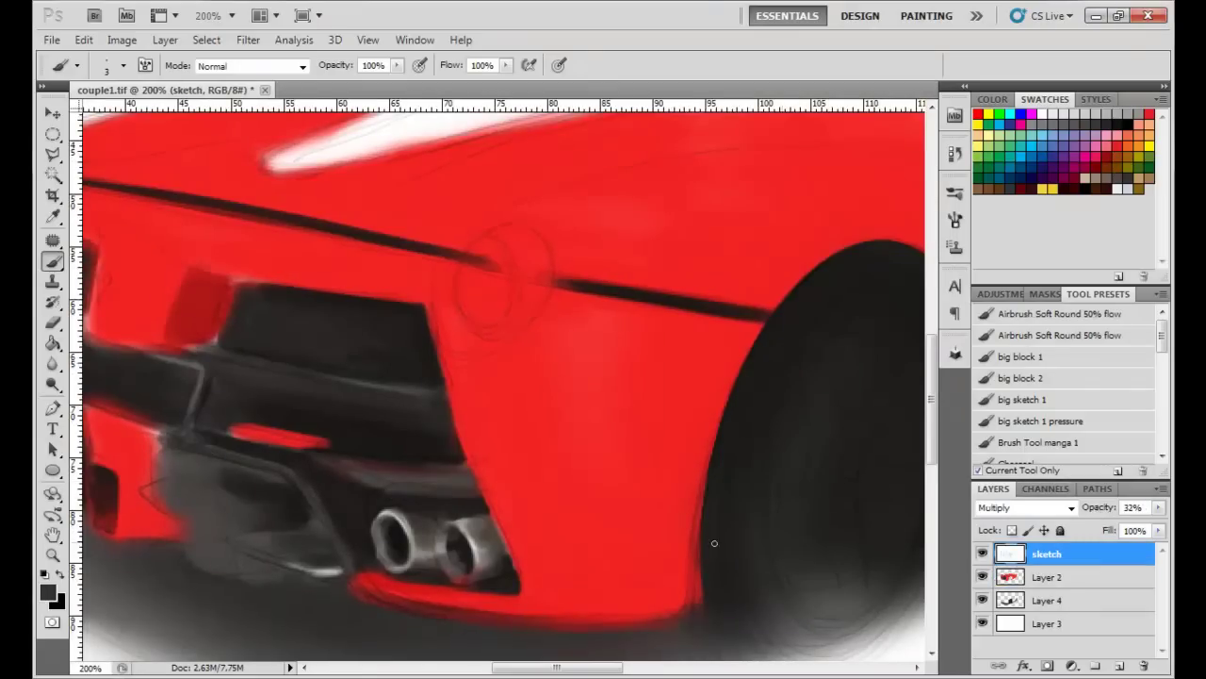
{"action": "left_click", "coordinate": [1048, 576]}
Step: Darken below the exhaust bracket, the bumper-exhaust gap, and the diagonal edge beside the exhaust
{"action": "key", "text": "bracketright"}
{"action": "key", "text": "bracketright"}
{"action": "key", "text": "bracketright"}
{"action": "mouse_move", "coordinate": [194, 463]}
{"action": "left_mouse_down"}
{"action": "mouse_move", "coordinate": [242, 525]}
{"action": "mouse_move", "coordinate": [256, 568]}
{"action": "mouse_move", "coordinate": [254, 558]}
{"action": "left_mouse_up"}
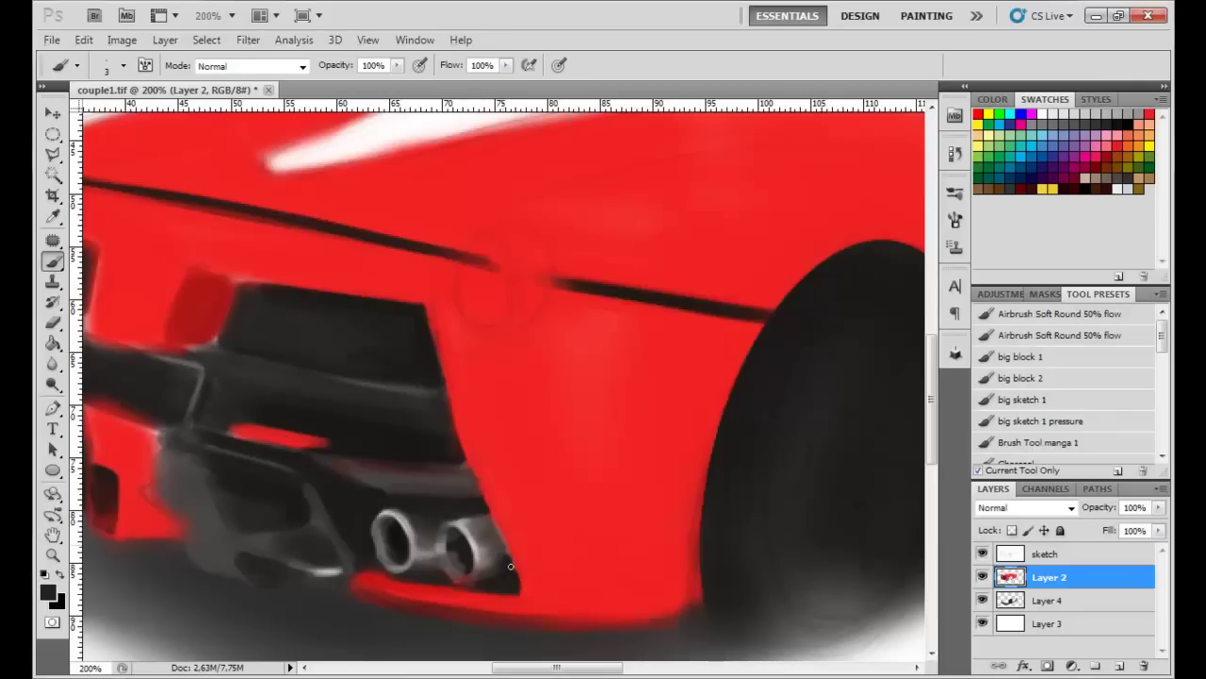
{"action": "key", "text": "bracketleft"}
{"action": "mouse_move", "coordinate": [364, 551]}
{"action": "left_mouse_down"}
{"action": "mouse_move", "coordinate": [371, 584]}
{"action": "mouse_move", "coordinate": [401, 608]}
{"action": "left_mouse_up"}
{"action": "key", "text": "bracketleft"}
{"action": "key", "text": "bracketleft"}
{"action": "mouse_move", "coordinate": [310, 481]}
{"action": "left_mouse_down"}
{"action": "mouse_move", "coordinate": [362, 589]}
{"action": "mouse_move", "coordinate": [242, 591]}
{"action": "left_mouse_up"}
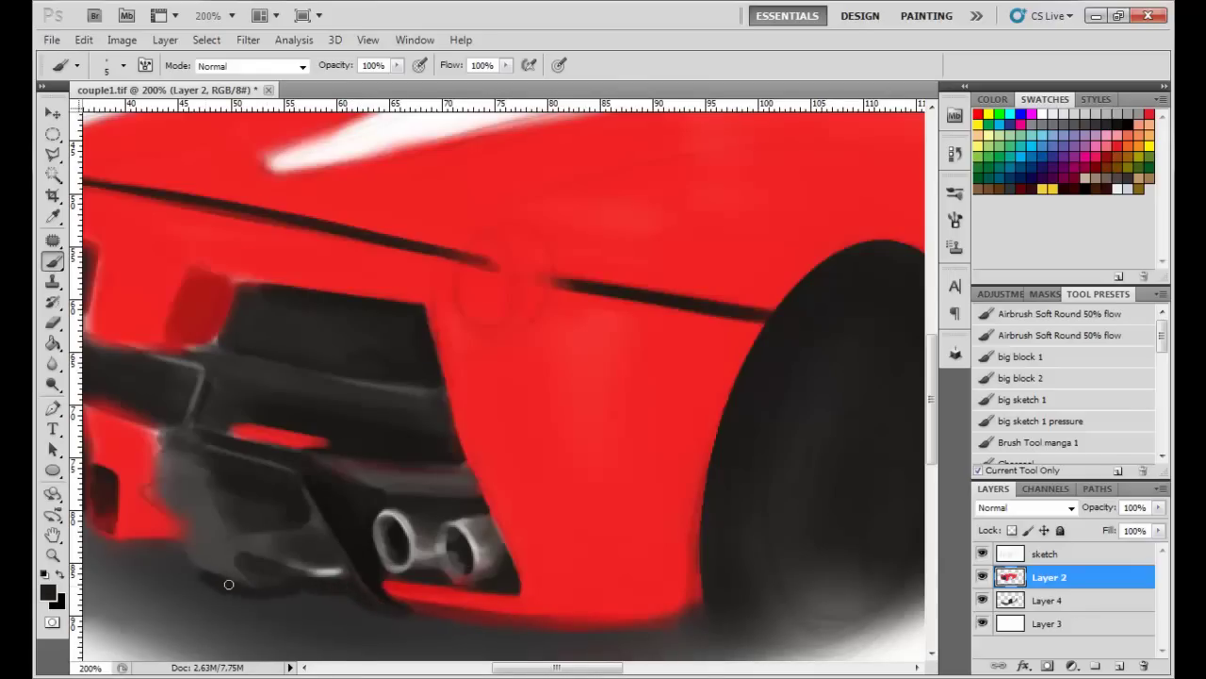
Step: Paint a thin dark line along the bumper's bottom edge and resample black
{"action": "key", "text": "bracketleft"}
{"action": "key", "text": "bracketleft"}
{"action": "mouse_move", "coordinate": [379, 610]}
{"action": "left_mouse_down"}
{"action": "mouse_move", "coordinate": [681, 625]}
{"action": "mouse_move", "coordinate": [409, 614]}
{"action": "left_mouse_up"}
{"action": "key", "text": "bracketright"}
{"action": "key", "text": "bracketright"}
{"action": "key", "text": "bracketright"}
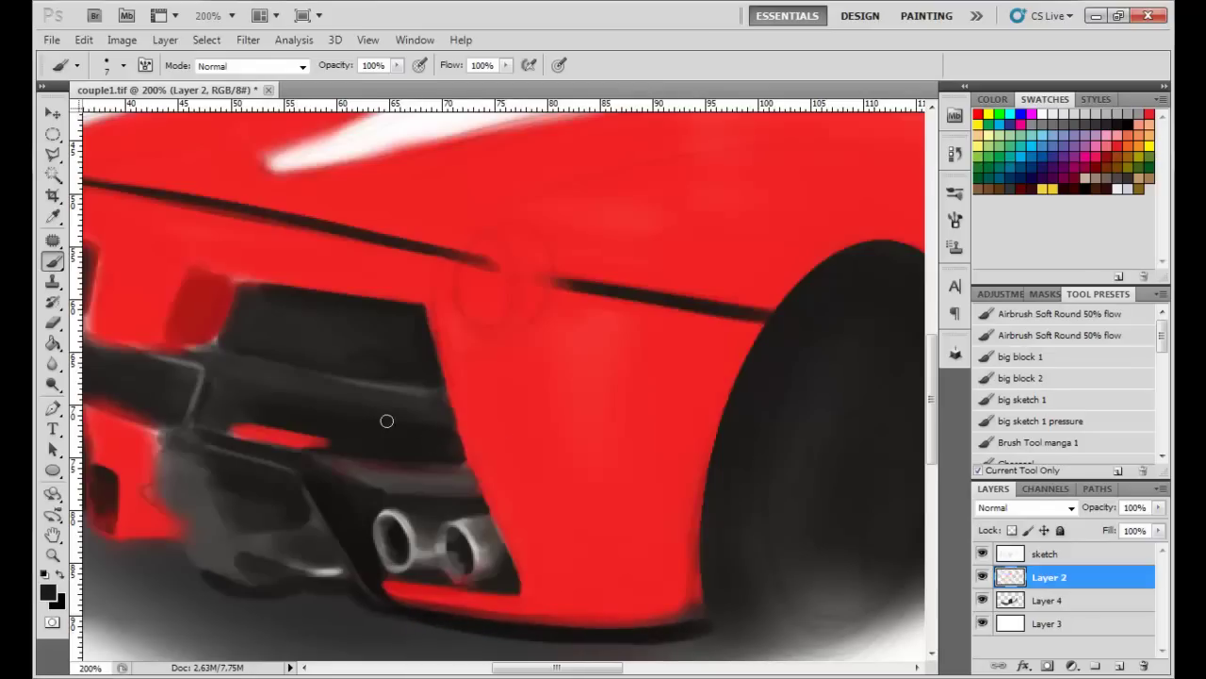
{"action": "left_click", "coordinate": [317, 436], "text": "alt"}
{"action": "left_click", "coordinate": [231, 429], "text": "alt"}
{"action": "key", "text": "bracketleft"}
{"action": "key", "text": "bracketleft"}
{"action": "key", "text": "bracketleft"}
{"action": "key", "text": "ctrl+minus"}
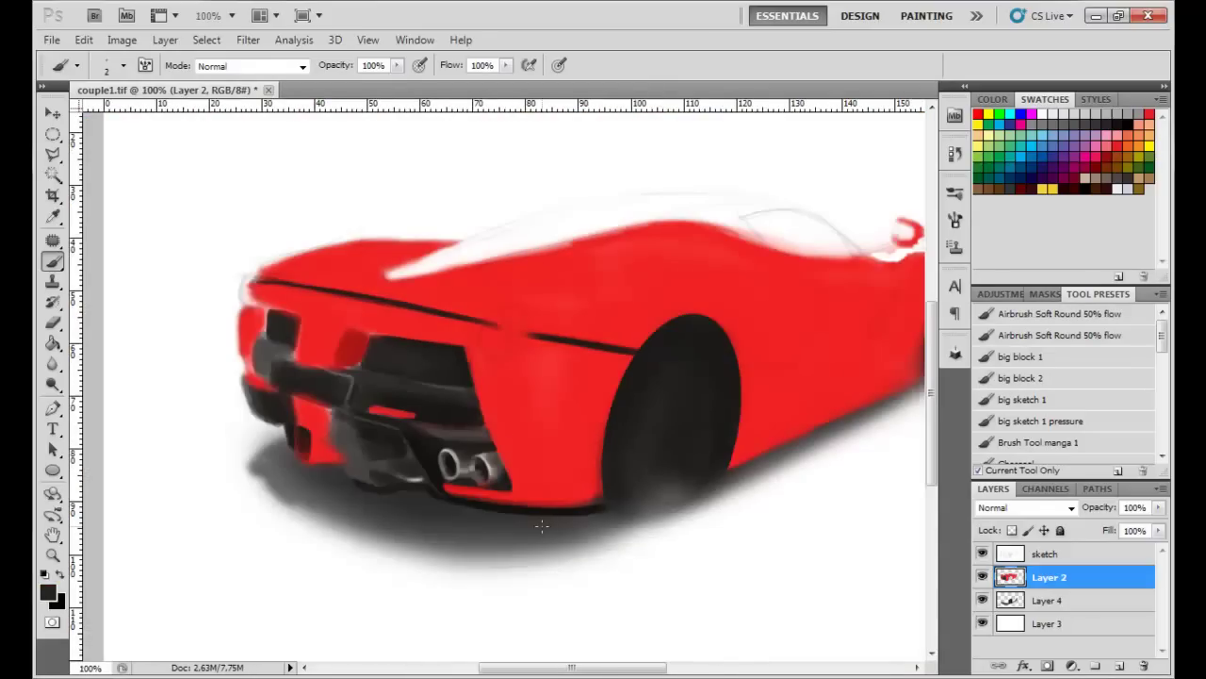
{"action": "key", "text": "ctrl+plus"}
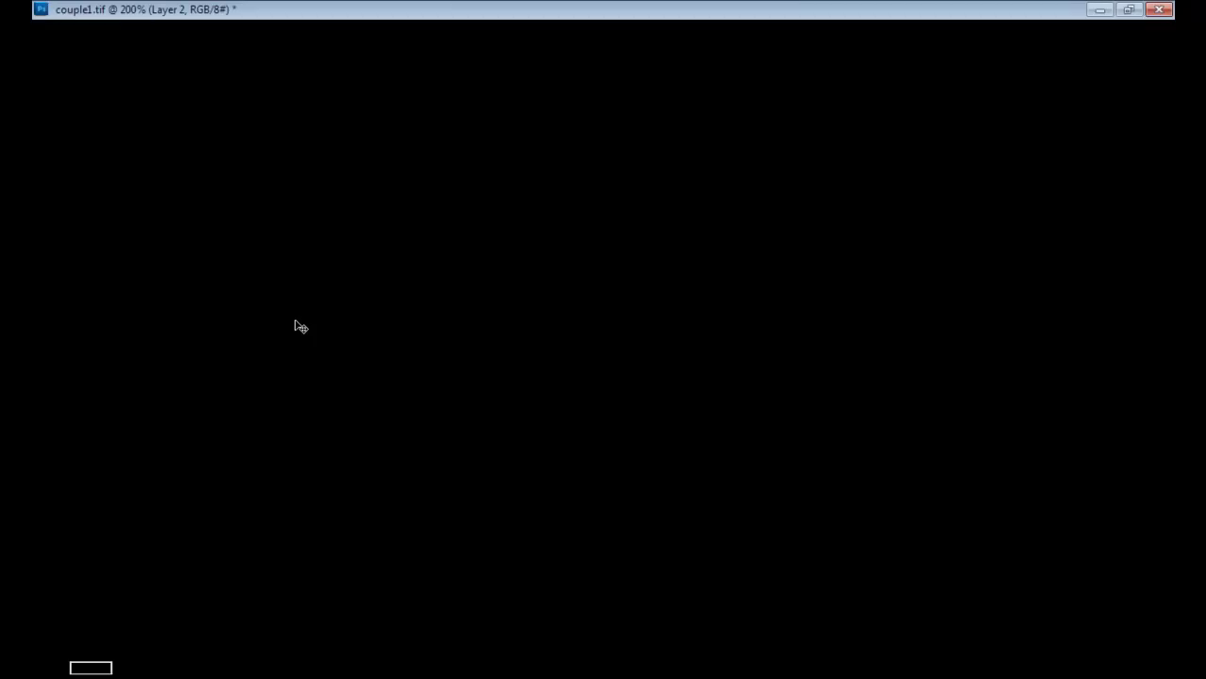
Step: At 300% zoom, set red paint, extend the dark block's left edge in black, and repaint the red band above
{"action": "key", "text": "ctrl+plus"}
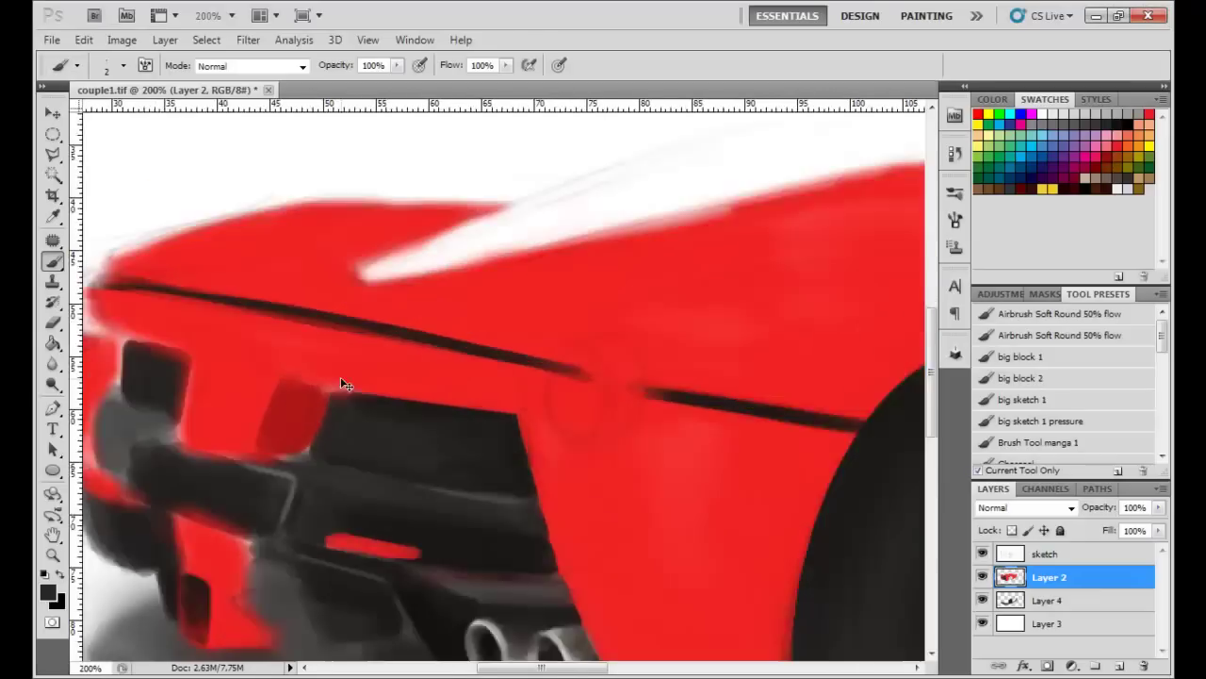
{"action": "left_click", "coordinate": [47, 591]}
{"action": "left_click", "coordinate": [368, 385]}
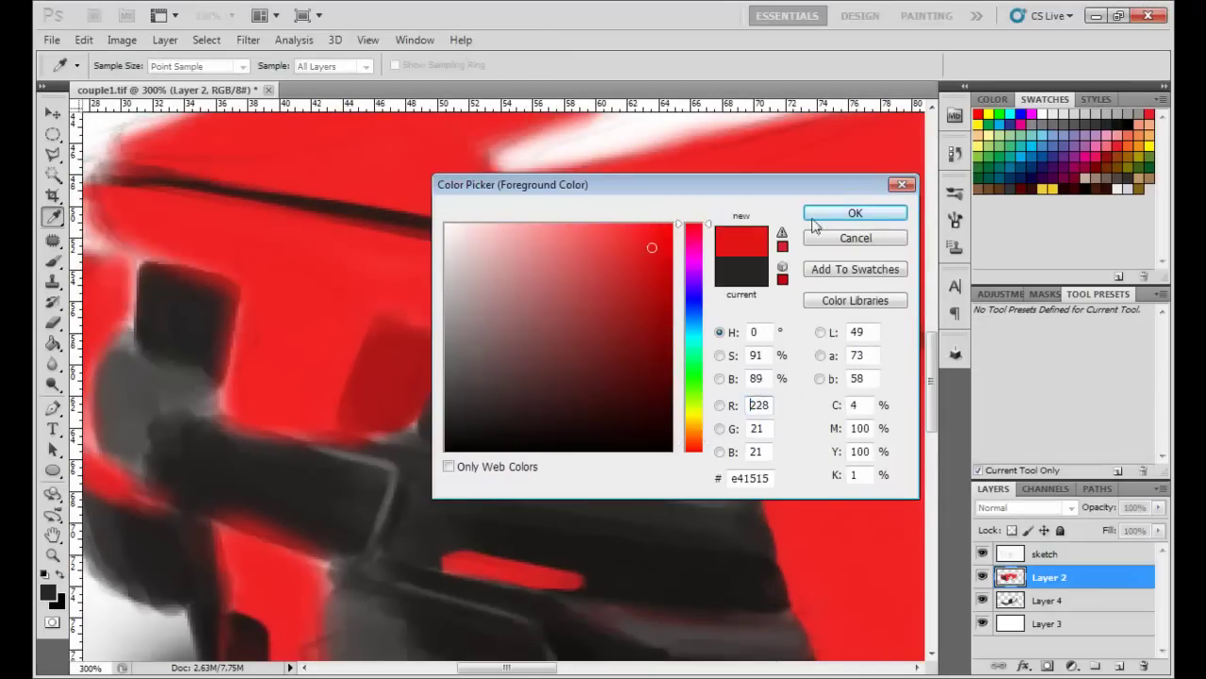
{"action": "left_click", "coordinate": [818, 215]}
{"action": "key", "text": "x"}
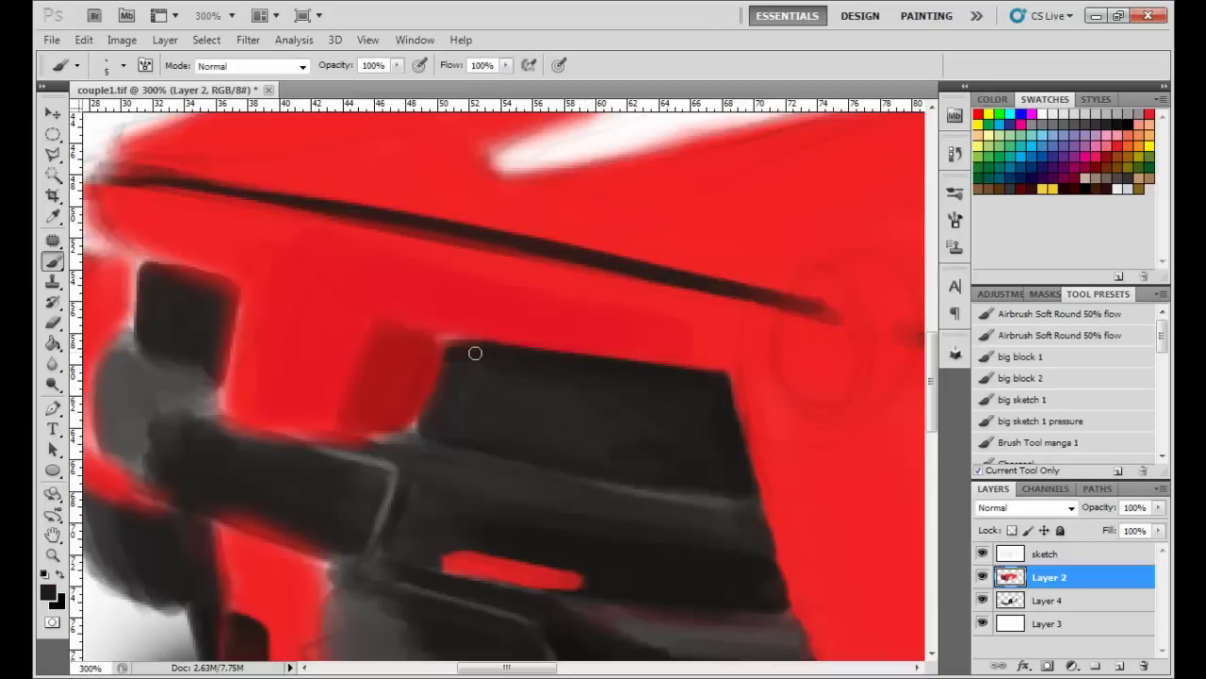
{"action": "left_click_drag", "start_coordinate": [467, 354], "coordinate": [414, 429]}
{"action": "key", "text": "bracketleft"}
{"action": "key", "text": "bracketleft"}
{"action": "key", "text": "bracketright"}
{"action": "left_click", "coordinate": [361, 305], "text": "alt"}
{"action": "left_click_drag", "start_coordinate": [701, 349], "coordinate": [415, 325]}
Step: Shade the block's top-left edge darker red with a soft airbrush, then stroke its top edge black
{"action": "key", "text": "period"}
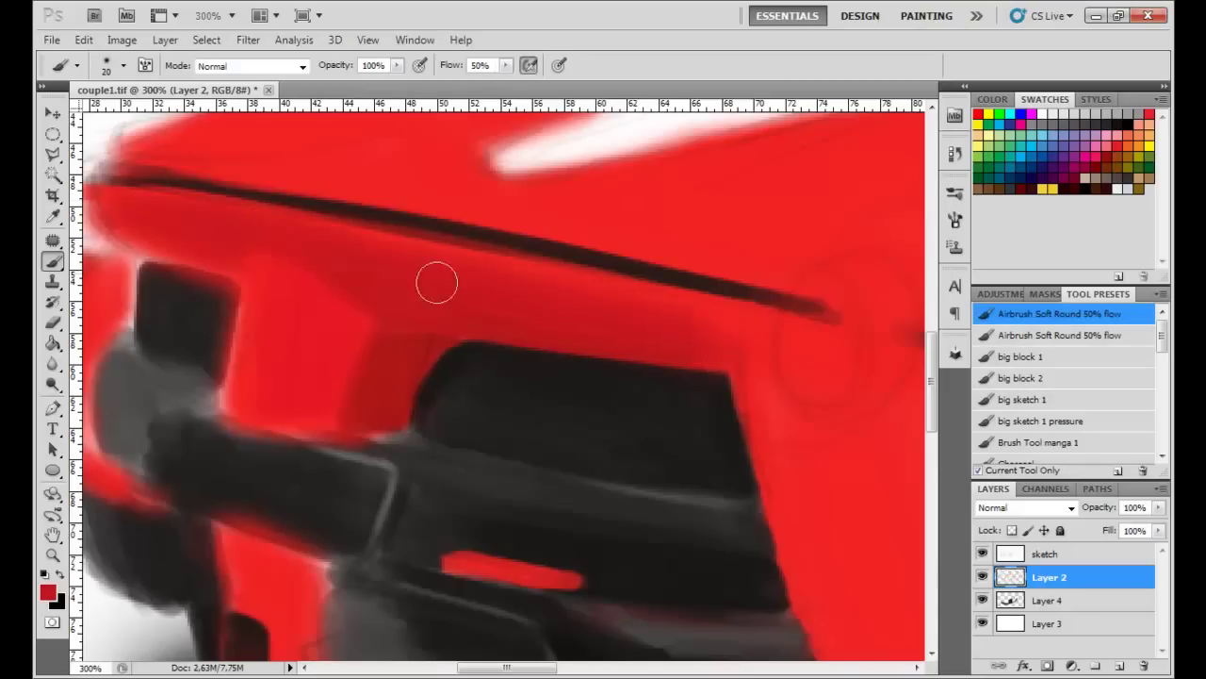
{"action": "left_click", "coordinate": [463, 346], "text": "alt"}
{"action": "left_click_drag", "start_coordinate": [463, 347], "coordinate": [384, 395]}
{"action": "left_click", "coordinate": [393, 348], "text": "alt"}
{"action": "key", "text": "period"}
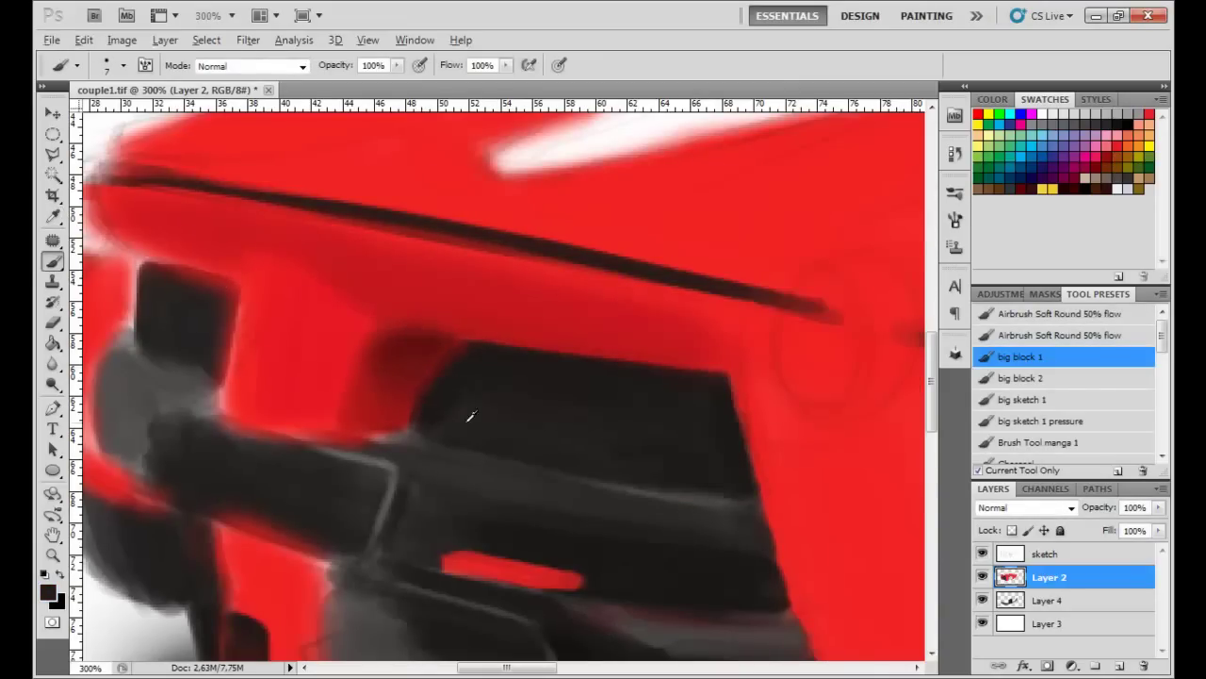
{"action": "left_click_drag", "start_coordinate": [472, 344], "coordinate": [374, 349]}
Step: Sample reds and near-black, then add dark paint along the block and darken its edge
{"action": "left_click", "coordinate": [434, 345], "text": "alt"}
{"action": "left_click", "coordinate": [344, 255], "text": "alt"}
{"action": "key", "text": "bracketright"}
{"action": "key", "text": "bracketright"}
{"action": "key", "text": "bracketright"}
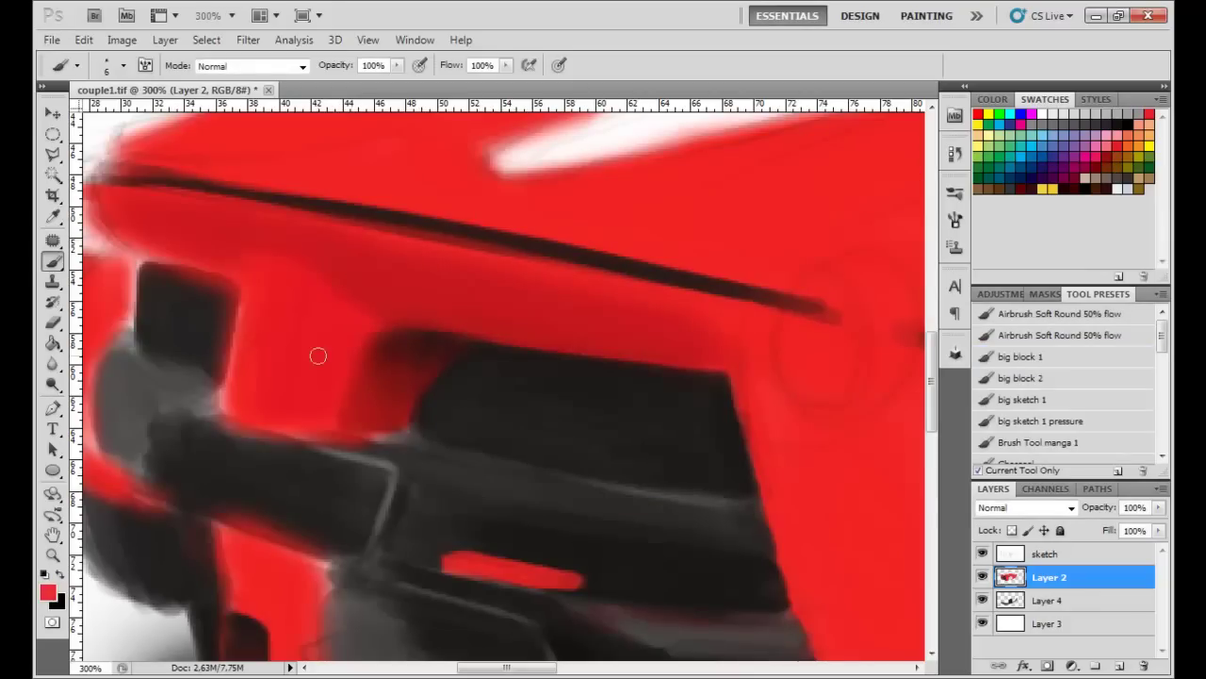
{"action": "key", "text": "bracketleft"}
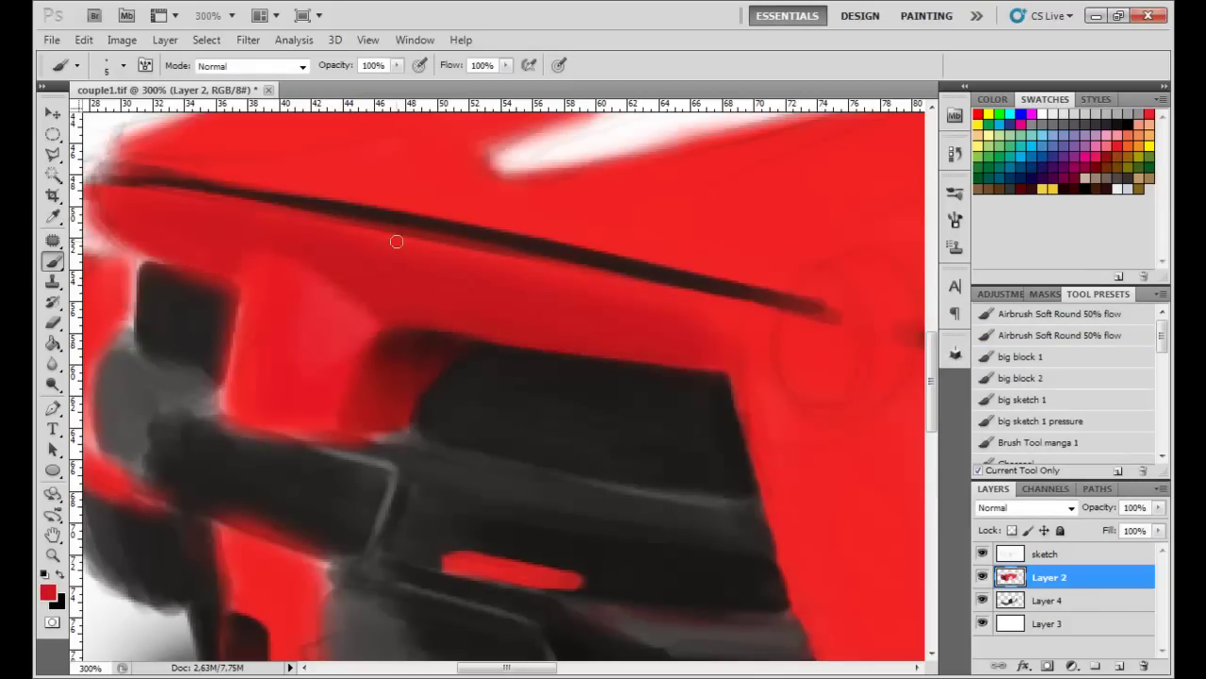
{"action": "key", "text": "bracketright"}
{"action": "key", "text": "bracketright"}
{"action": "key", "text": "bracketright"}
{"action": "left_click", "coordinate": [367, 476], "text": "alt"}
{"action": "key", "text": "bracketright"}
{"action": "left_click_drag", "start_coordinate": [169, 420], "coordinate": [364, 463]}
{"action": "key", "text": "bracketleft"}
{"action": "key", "text": "bracketleft"}
{"action": "key", "text": "bracketleft"}
{"action": "left_click_drag", "start_coordinate": [437, 449], "coordinate": [395, 442]}
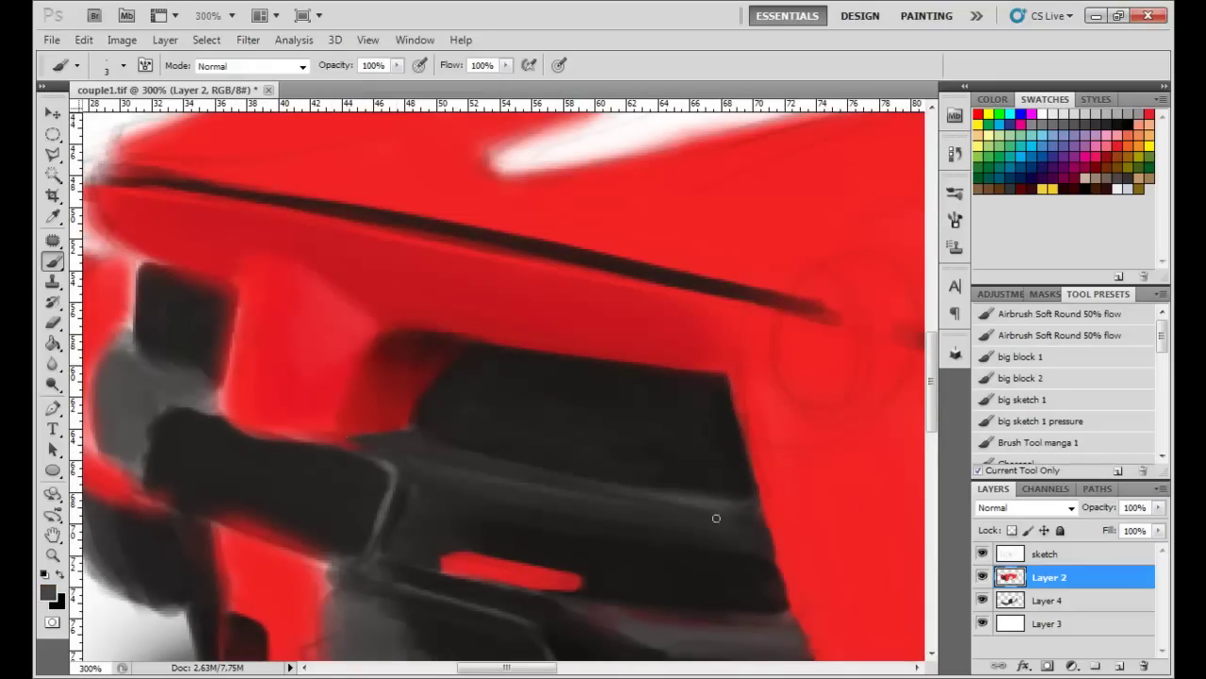
Step: Add a grey highlight along the block's lower edge, darken its right edge, and trim it with red
{"action": "left_click", "coordinate": [559, 472], "text": "alt"}
{"action": "left_click_drag", "start_coordinate": [744, 507], "coordinate": [523, 485]}
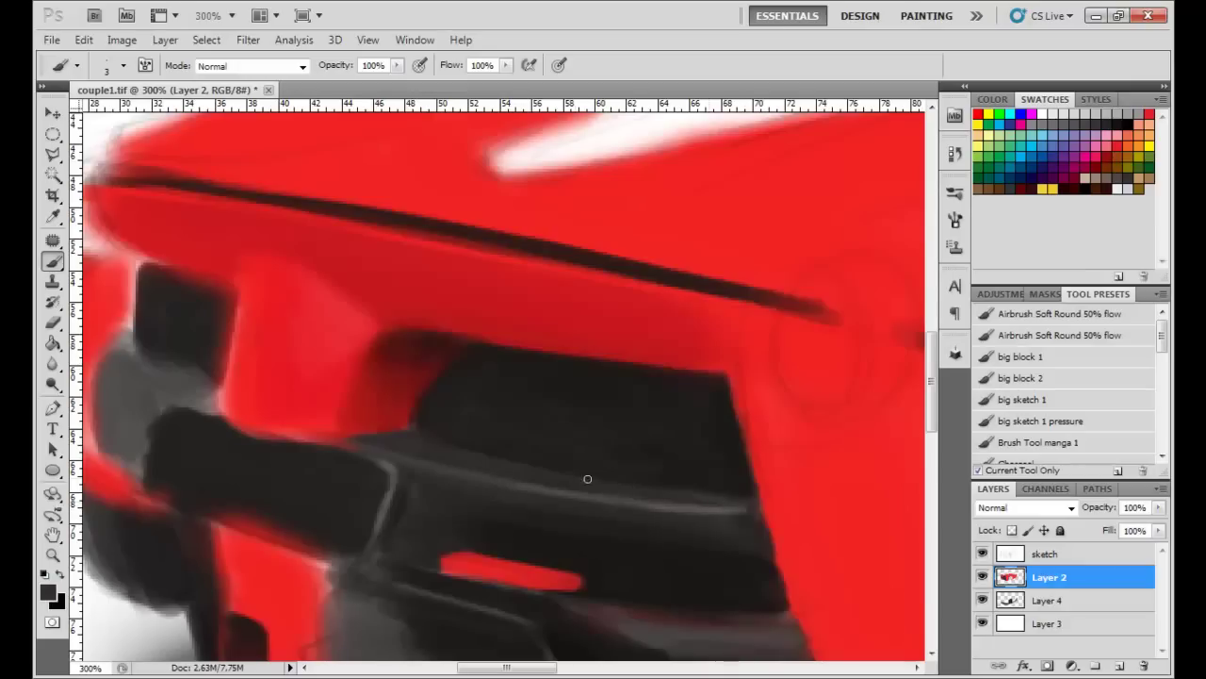
{"action": "left_click", "coordinate": [751, 432], "text": "alt"}
{"action": "left_click", "coordinate": [229, 435], "text": "alt"}
{"action": "left_click_drag", "start_coordinate": [219, 361], "coordinate": [228, 298]}
{"action": "mouse_move", "coordinate": [175, 345]}
{"action": "left_mouse_down"}
{"action": "mouse_move", "coordinate": [185, 334]}
{"action": "mouse_move", "coordinate": [129, 353]}
{"action": "mouse_move", "coordinate": [224, 396]}
{"action": "mouse_move", "coordinate": [216, 307]}
{"action": "left_mouse_up"}
{"action": "left_click", "coordinate": [221, 359], "text": "alt"}
Step: Lighten the red beside the block and paint a tiny prancing-horse badge with silver detail
{"action": "key", "text": "bracketleft"}
{"action": "key", "text": "bracketleft"}
{"action": "key", "text": "bracketleft"}
{"action": "left_click_drag", "start_coordinate": [263, 270], "coordinate": [373, 292]}
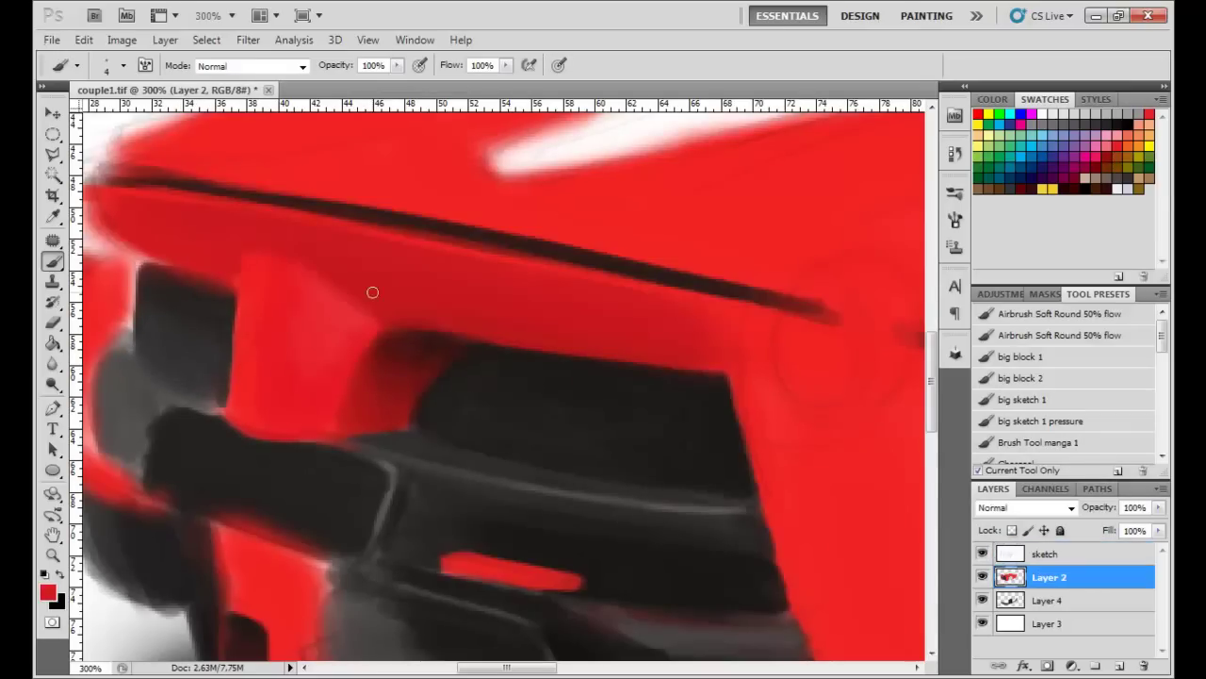
{"action": "key", "text": "bracketleft"}
{"action": "key", "text": "bracketleft"}
{"action": "key", "text": "bracketleft"}
{"action": "left_click_drag", "start_coordinate": [247, 325], "coordinate": [254, 363]}
{"action": "mouse_move", "coordinate": [249, 316]}
{"action": "left_mouse_down"}
{"action": "mouse_move", "coordinate": [266, 356]}
{"action": "mouse_move", "coordinate": [254, 358]}
{"action": "left_mouse_up"}
{"action": "left_click", "coordinate": [249, 341], "text": "alt"}
Step: Add darker touches to the horse badge with a 1-pixel brush and sample body red
{"action": "left_click", "coordinate": [253, 350], "text": "alt"}
{"action": "key", "text": "bracketleft"}
{"action": "left_click", "coordinate": [261, 338], "text": "alt"}
{"action": "left_click", "coordinate": [252, 368], "text": "alt"}
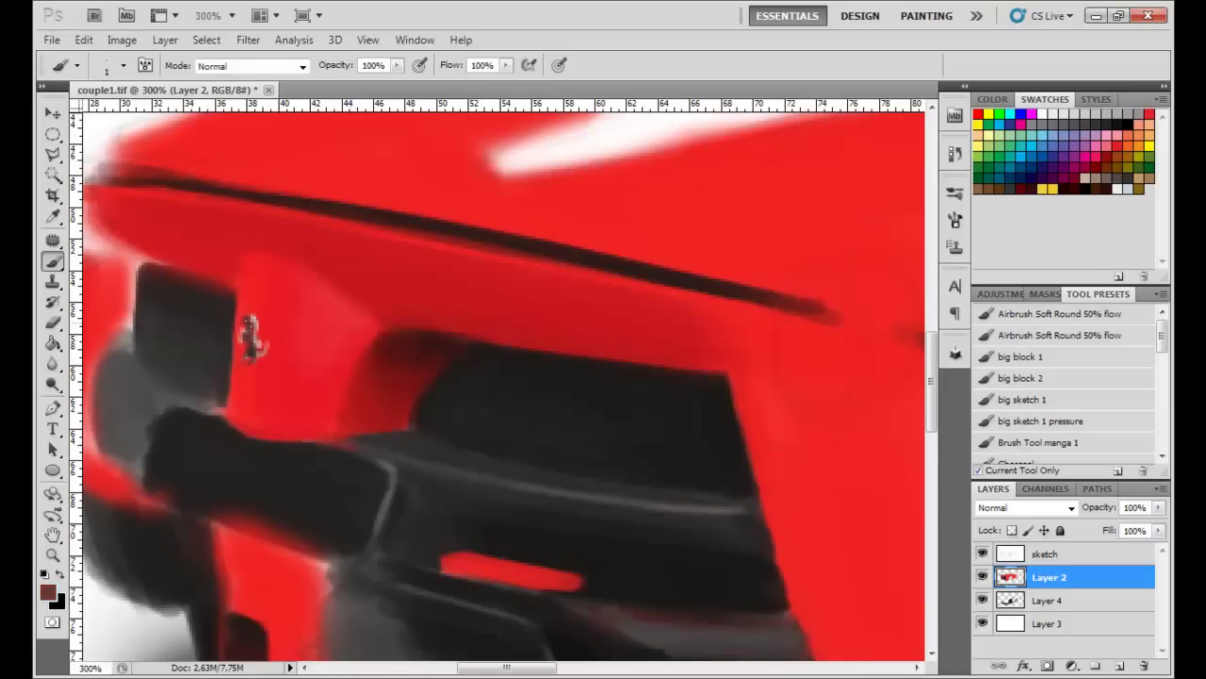
{"action": "left_click_drag", "start_coordinate": [332, 386], "coordinate": [537, 417]}
Step: Darken the area left of the dark block and the car's left rear corner
{"action": "left_click", "coordinate": [352, 266], "text": "alt"}
{"action": "mouse_move", "coordinate": [323, 301]}
{"action": "left_mouse_down"}
{"action": "mouse_move", "coordinate": [275, 298]}
{"action": "mouse_move", "coordinate": [331, 380]}
{"action": "left_mouse_up"}
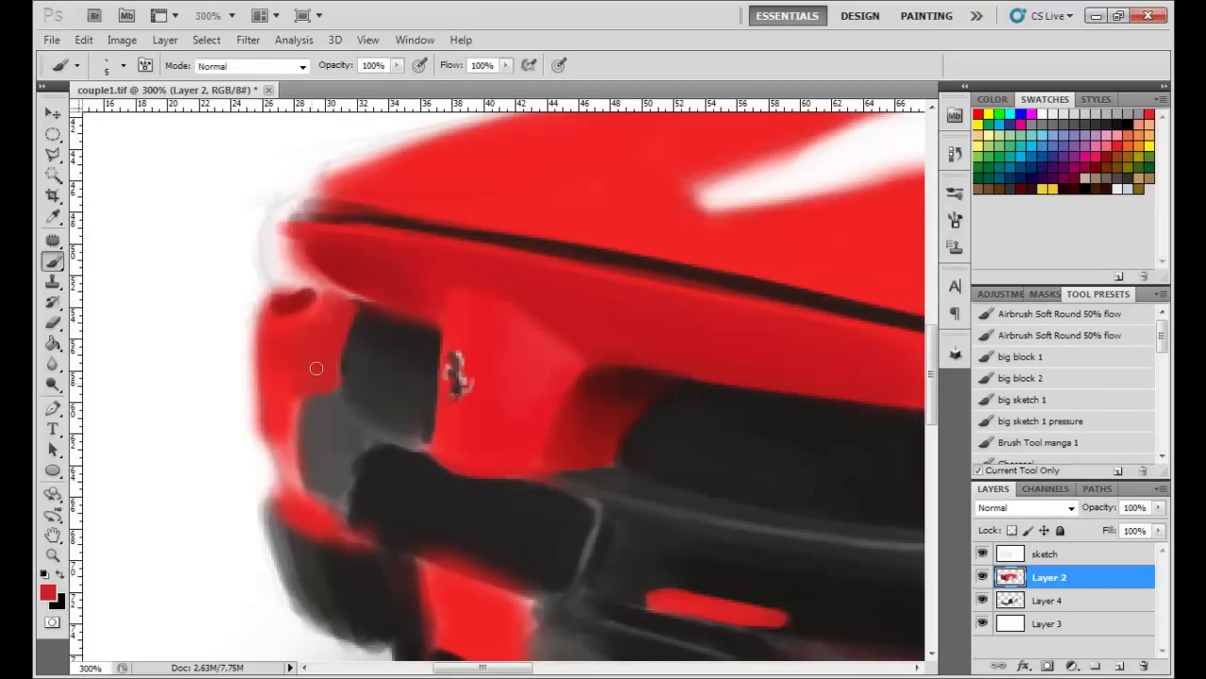
{"action": "left_click", "coordinate": [353, 322], "text": "alt"}
{"action": "key", "text": "bracketleft"}
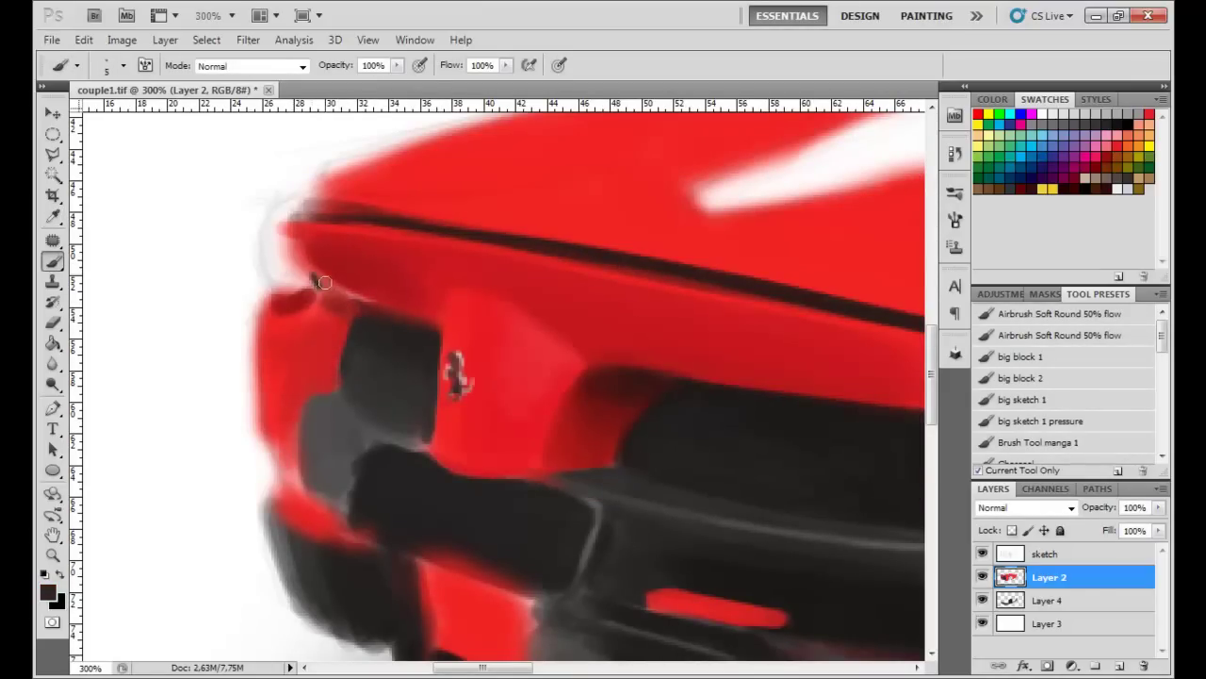
{"action": "left_click_drag", "start_coordinate": [324, 274], "coordinate": [311, 297]}
Step: Outline the corner taillight in dark red and extend bright red along the upper edge
{"action": "left_click", "coordinate": [303, 300], "text": "alt"}
{"action": "key", "text": "bracketright"}
{"action": "key", "text": "bracketright"}
{"action": "left_click_drag", "start_coordinate": [280, 194], "coordinate": [303, 299]}
{"action": "left_click_drag", "start_coordinate": [283, 217], "coordinate": [259, 236]}
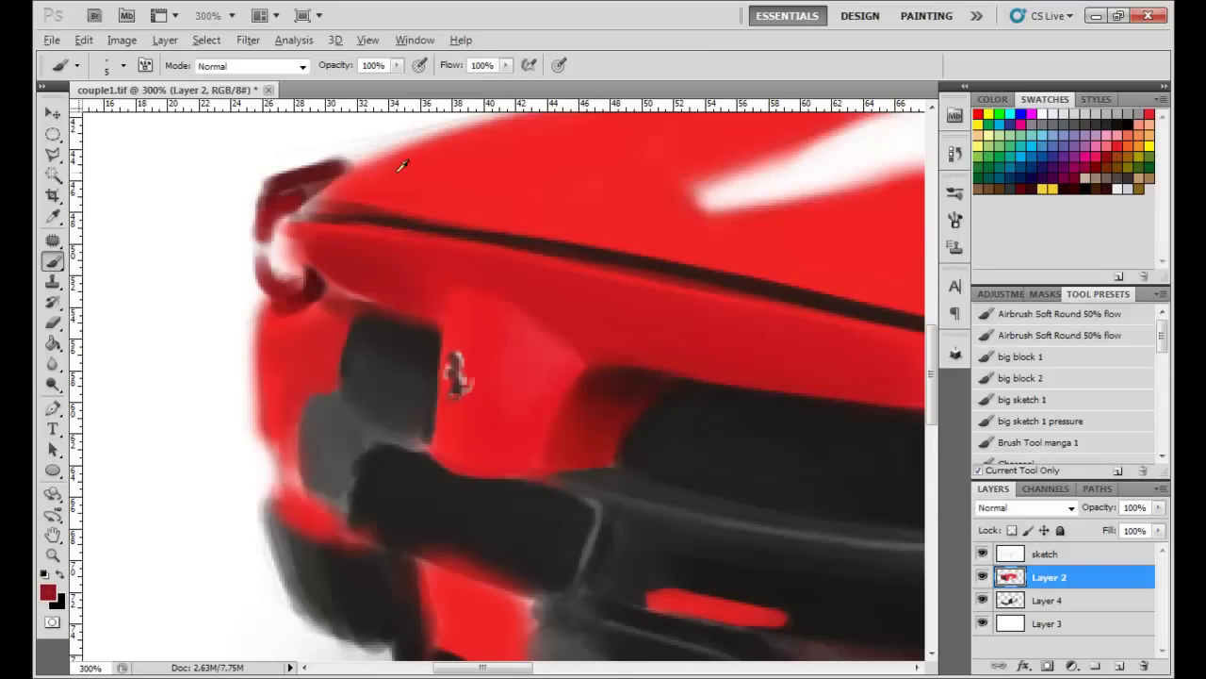
{"action": "left_click", "coordinate": [432, 185], "text": "alt"}
{"action": "left_click_drag", "start_coordinate": [432, 185], "coordinate": [424, 274]}
{"action": "left_click_drag", "start_coordinate": [339, 256], "coordinate": [566, 194]}
Step: Extend the dark crease line toward the taillight and add a faint highlight above it
{"action": "key", "text": "bracketleft"}
{"action": "key", "text": "bracketleft"}
{"action": "left_click", "coordinate": [329, 260], "text": "alt"}
{"action": "key", "text": "bracketleft"}
{"action": "key", "text": "bracketleft"}
{"action": "left_click_drag", "start_coordinate": [326, 247], "coordinate": [335, 253]}
{"action": "key", "text": "x"}
{"action": "mouse_move", "coordinate": [377, 303]}
{"action": "left_mouse_down"}
{"action": "mouse_move", "coordinate": [293, 306]}
{"action": "mouse_move", "coordinate": [433, 283]}
{"action": "left_mouse_up"}
{"action": "key", "text": "x"}
{"action": "left_click", "coordinate": [744, 245], "text": "alt"}
{"action": "left_click", "coordinate": [414, 260], "text": "alt"}
Step: Paint the left taillight light grey with a dark twin-lens detail and shaded edges
{"action": "left_click", "coordinate": [1122, 106]}
{"action": "left_click_drag", "start_coordinate": [283, 287], "coordinate": [269, 353]}
{"action": "left_click_drag", "start_coordinate": [264, 311], "coordinate": [278, 363]}
{"action": "key", "text": "x"}
{"action": "mouse_move", "coordinate": [280, 307]}
{"action": "left_mouse_down"}
{"action": "mouse_move", "coordinate": [278, 363]}
{"action": "mouse_move", "coordinate": [288, 358]}
{"action": "mouse_move", "coordinate": [271, 302]}
{"action": "mouse_move", "coordinate": [274, 366]}
{"action": "left_mouse_up"}
{"action": "key", "text": "x"}
{"action": "left_click", "coordinate": [272, 303], "text": "alt"}
{"action": "left_click_drag", "start_coordinate": [249, 326], "coordinate": [273, 372]}
{"action": "key", "text": "x"}
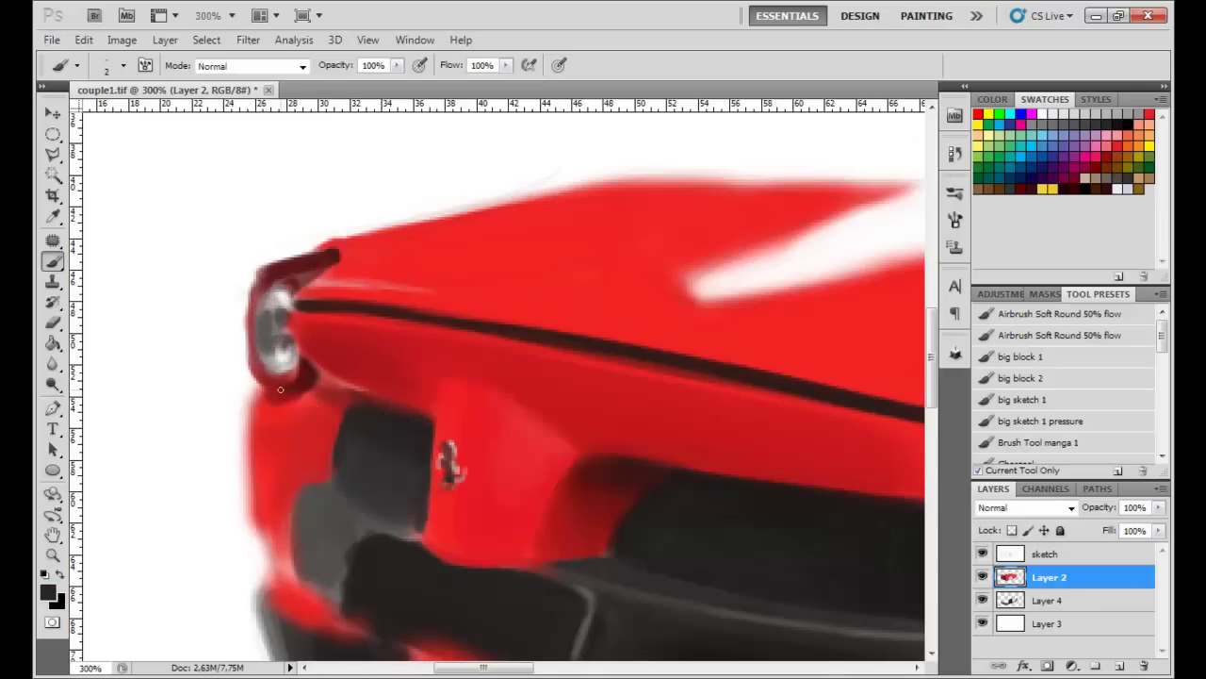
{"action": "key", "text": "x"}
{"action": "key", "text": "period"}
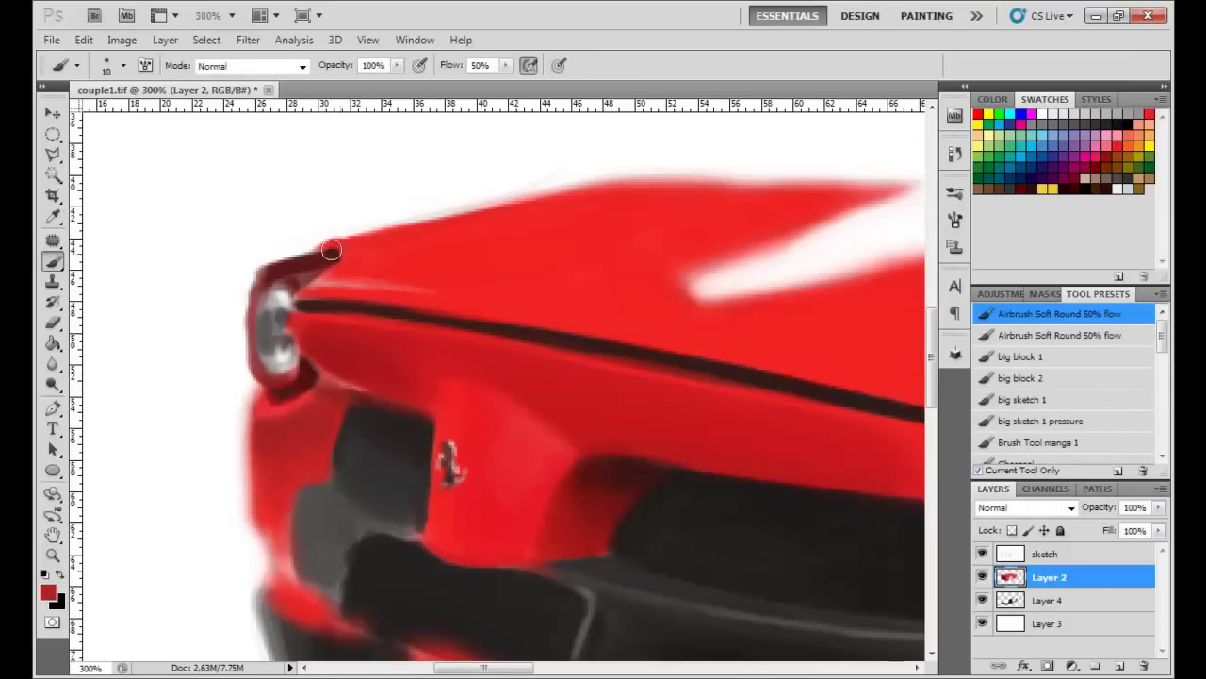
Step: Erase the left taillight's rough edge and pan over to the car's right side
{"action": "key", "text": "e"}
{"action": "left_click_drag", "start_coordinate": [264, 259], "coordinate": [250, 381]}
{"action": "key", "text": "ctrl+minus"}
{"action": "left_click_drag", "start_coordinate": [477, 407], "coordinate": [302, 334]}
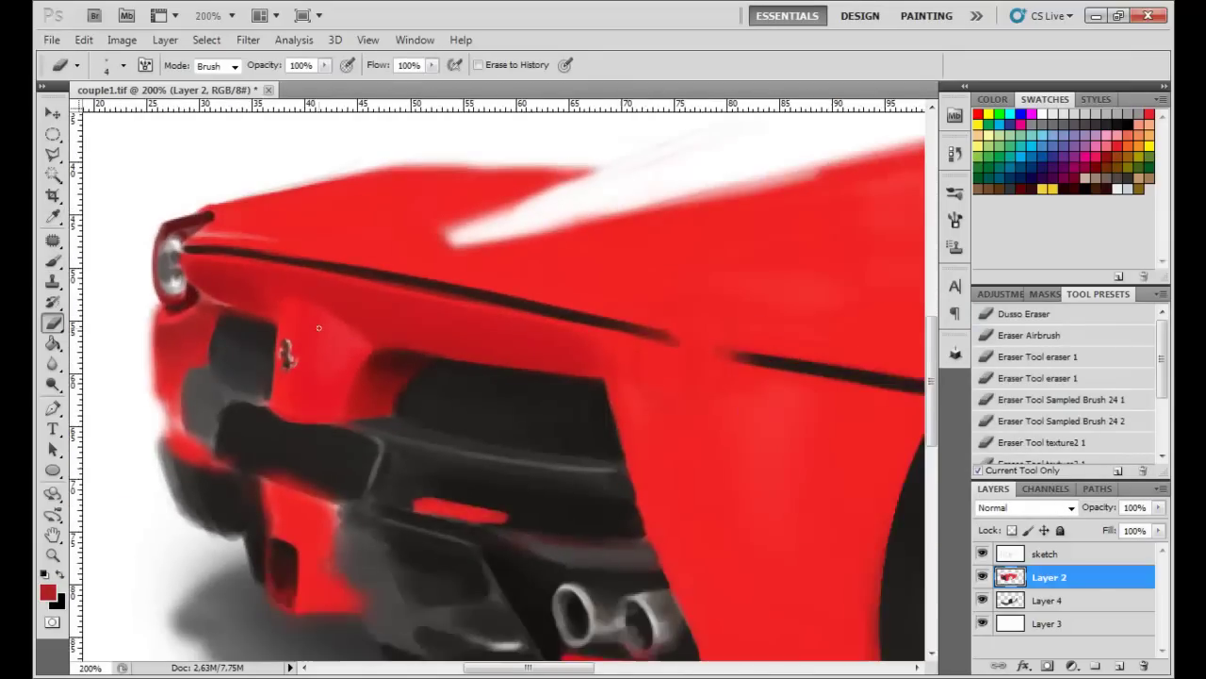
{"action": "key", "text": "b"}
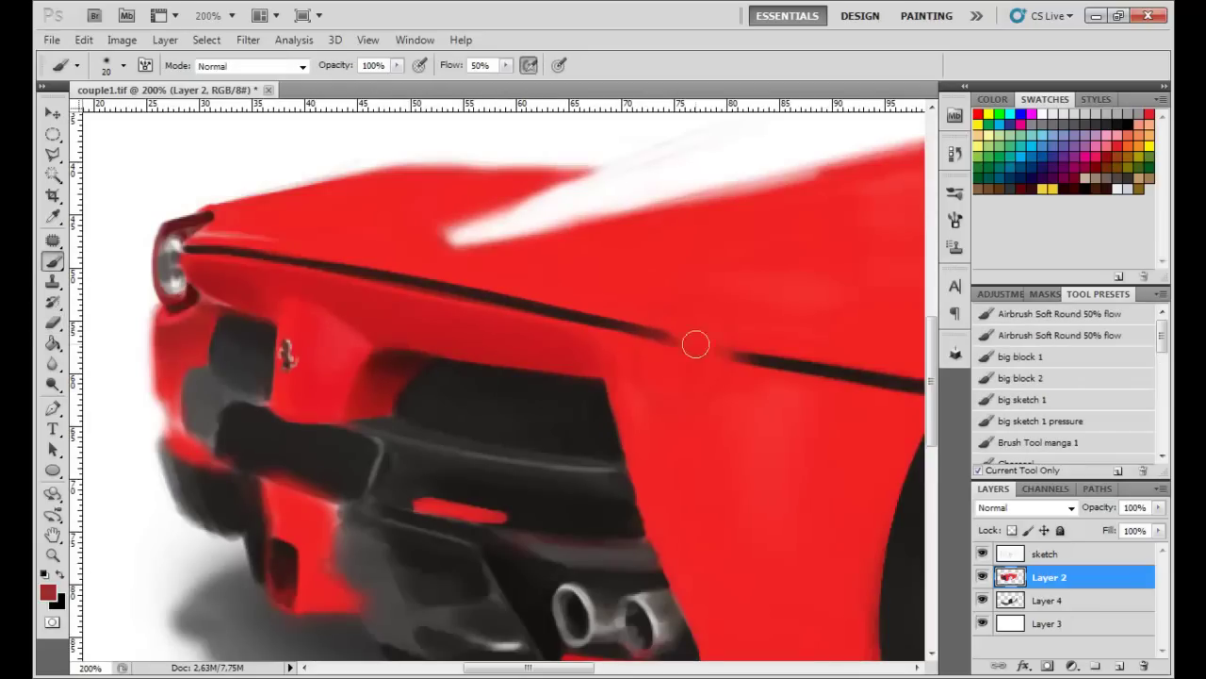
Step: Paint a dark red ring for the right taillight with a darker top edge
{"action": "left_click_drag", "start_coordinate": [679, 307], "coordinate": [702, 377]}
{"action": "key", "text": "period"}
{"action": "key", "text": "bracketleft"}
{"action": "mouse_move", "coordinate": [673, 314]}
{"action": "left_mouse_down"}
{"action": "mouse_move", "coordinate": [711, 365]}
{"action": "mouse_move", "coordinate": [660, 401]}
{"action": "left_mouse_up"}
{"action": "left_click", "coordinate": [724, 351], "text": "alt"}
{"action": "key", "text": "bracketleft"}
{"action": "key", "text": "bracketleft"}
{"action": "key", "text": "bracketleft"}
{"action": "mouse_move", "coordinate": [724, 311]}
{"action": "left_mouse_down"}
{"action": "mouse_move", "coordinate": [701, 290]}
{"action": "mouse_move", "coordinate": [655, 286]}
{"action": "left_mouse_up"}
Step: Add a pale pink highlight inside the ring and darken its lower edge
{"action": "left_click", "coordinate": [640, 307], "text": "alt"}
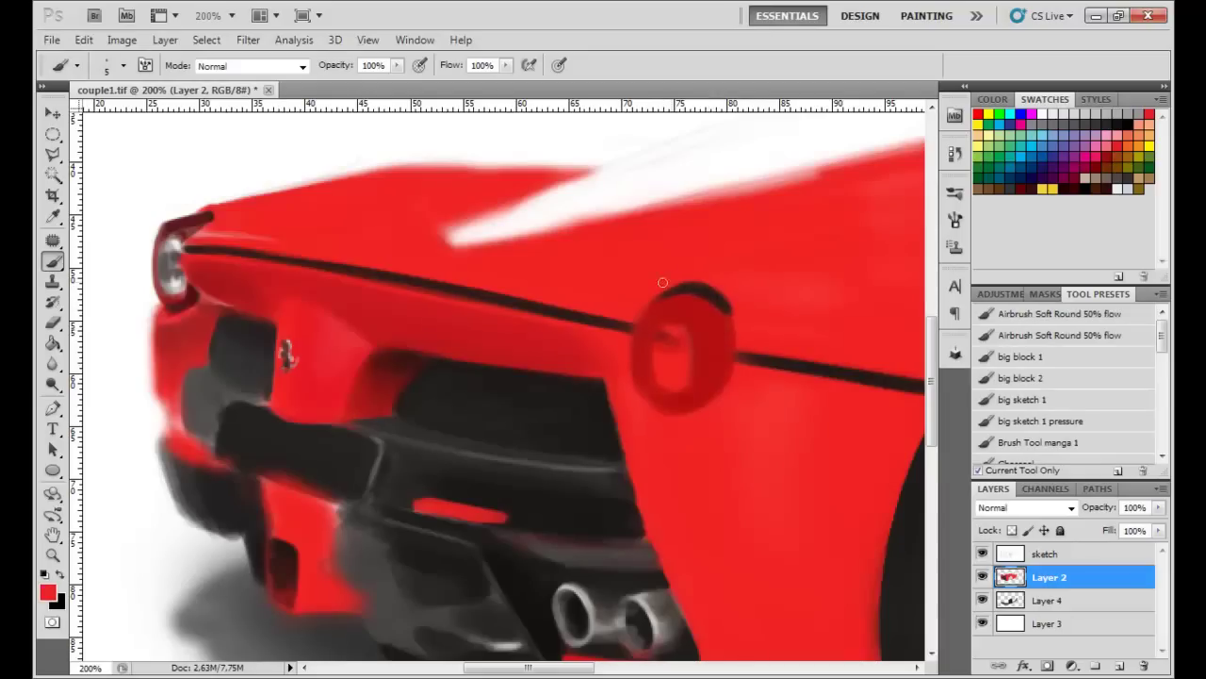
{"action": "mouse_move", "coordinate": [664, 334]}
{"action": "left_mouse_down"}
{"action": "mouse_move", "coordinate": [674, 382]}
{"action": "mouse_move", "coordinate": [684, 373]}
{"action": "mouse_move", "coordinate": [665, 382]}
{"action": "mouse_move", "coordinate": [692, 415]}
{"action": "mouse_move", "coordinate": [702, 404]}
{"action": "left_mouse_up"}
{"action": "key", "text": "bracketright"}
{"action": "key", "text": "bracketright"}
{"action": "left_click", "coordinate": [677, 347], "text": "alt"}
{"action": "left_click", "coordinate": [548, 329], "text": "alt"}
{"action": "key", "text": "bracketleft"}
{"action": "key", "text": "bracketleft"}
{"action": "key", "text": "bracketleft"}
{"action": "left_click", "coordinate": [692, 410], "text": "alt"}
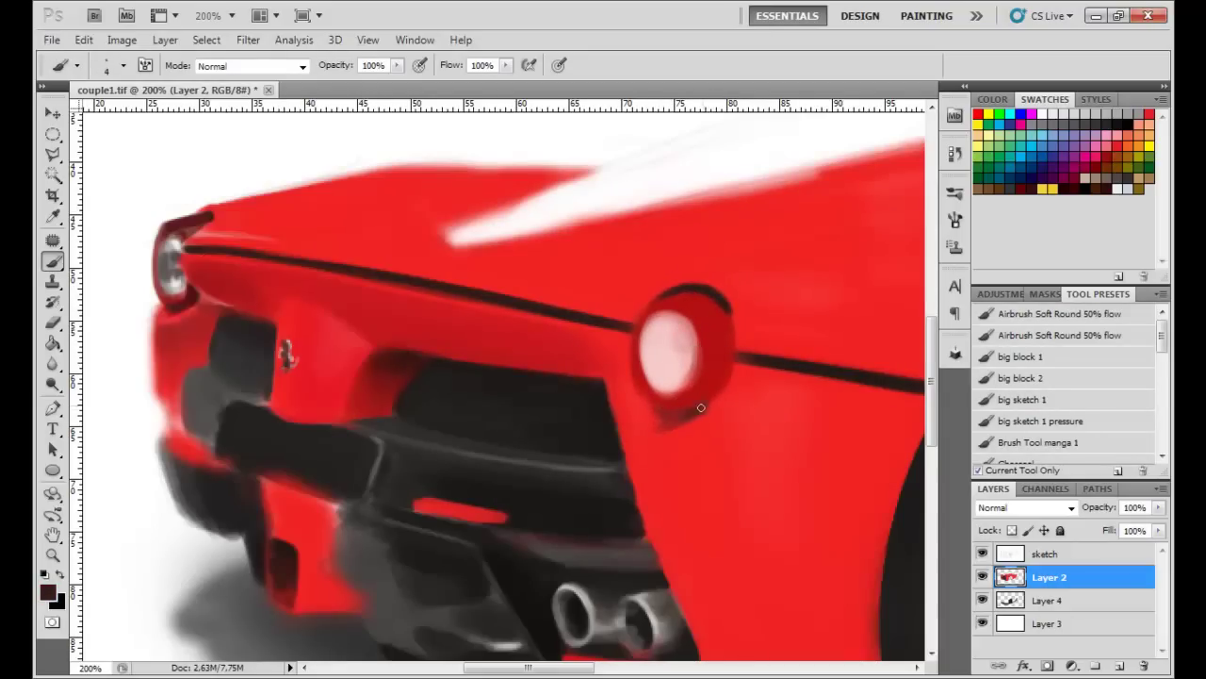
{"action": "left_click", "coordinate": [328, 509], "text": "alt"}
Step: Switch to the big block 1 brush and shade grey inside the taillight
{"action": "left_click", "coordinate": [1018, 314]}
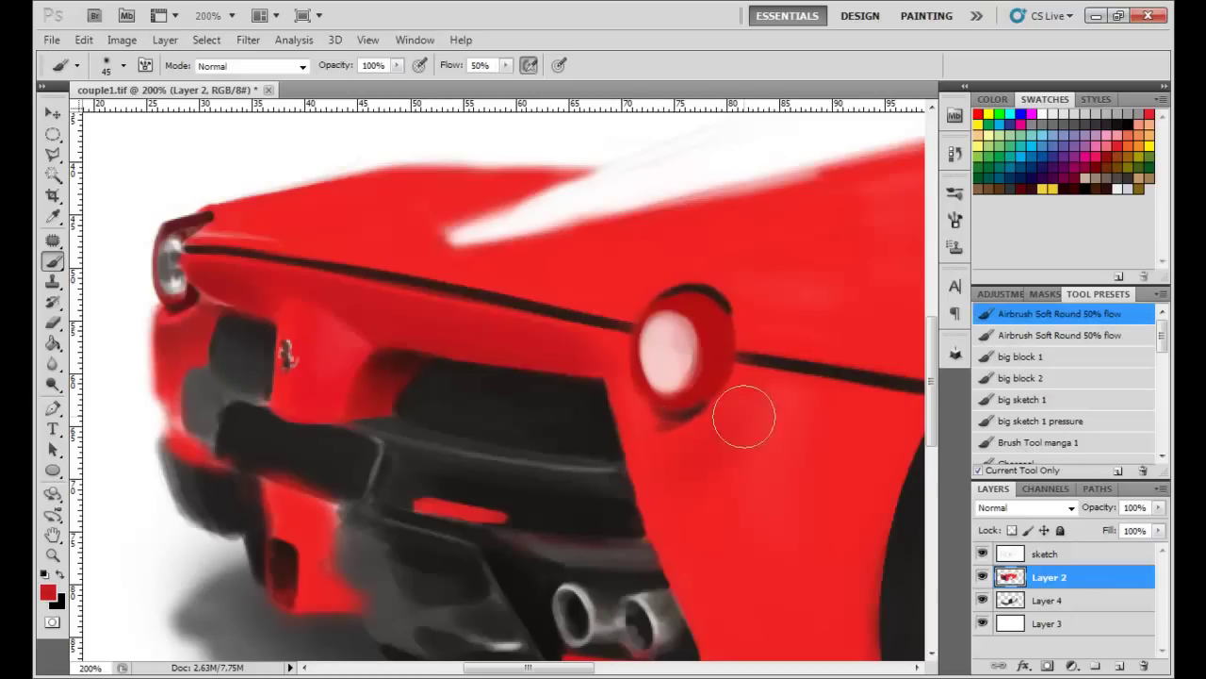
{"action": "left_click", "coordinate": [1018, 356]}
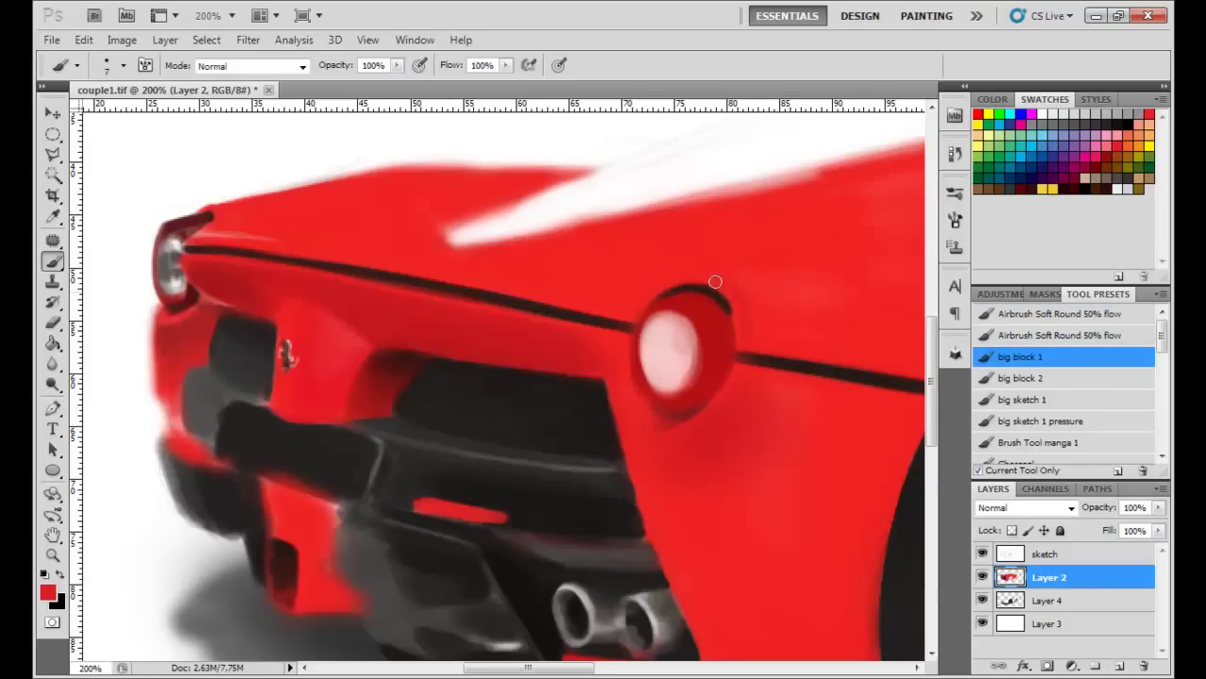
{"action": "key", "text": "bracketleft"}
{"action": "key", "text": "bracketleft"}
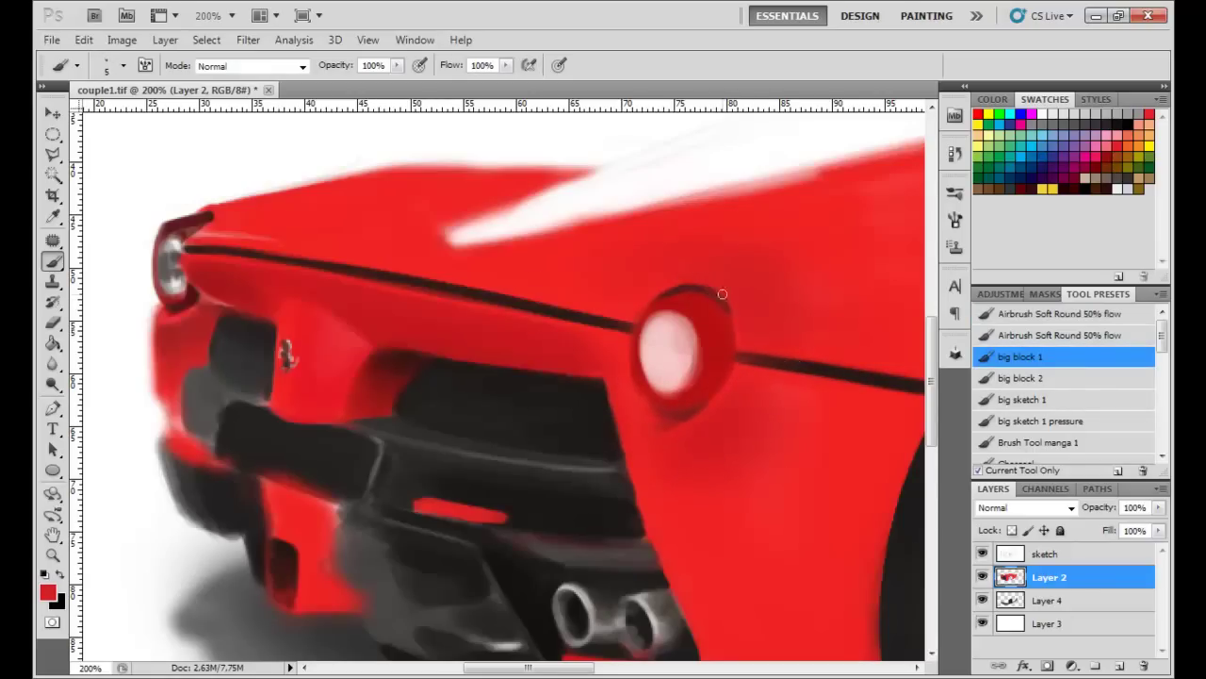
{"action": "left_click", "coordinate": [804, 353], "text": "alt"}
{"action": "key", "text": "bracketleft"}
{"action": "key", "text": "bracketleft"}
{"action": "left_click_drag", "start_coordinate": [689, 335], "coordinate": [674, 369]}
{"action": "key", "text": "bracketright"}
{"action": "key", "text": "bracketright"}
{"action": "key", "text": "bracketright"}
{"action": "left_click", "coordinate": [659, 381], "text": "alt"}
Step: Repaint the taillight's right and upper rim in dark red and touch up the edge
{"action": "left_click", "coordinate": [733, 295], "text": "alt"}
{"action": "key", "text": "bracketleft"}
{"action": "key", "text": "bracketleft"}
{"action": "key", "text": "bracketleft"}
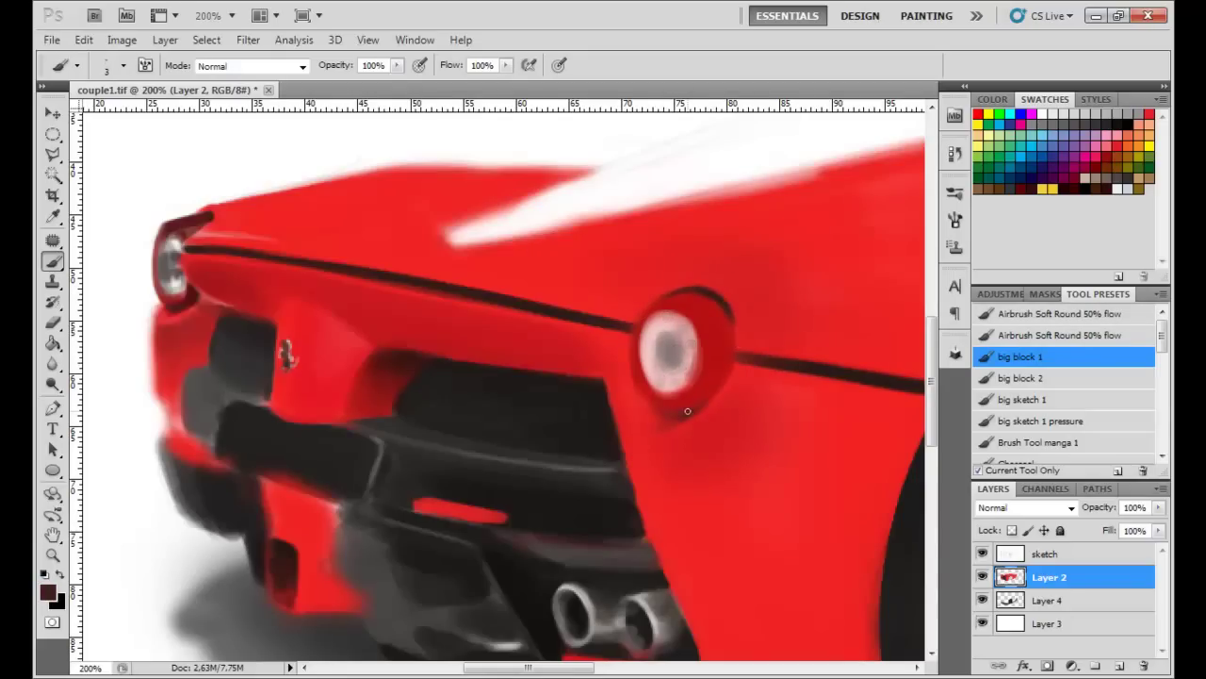
{"action": "key", "text": "bracketright"}
{"action": "key", "text": "bracketright"}
{"action": "left_click", "coordinate": [721, 340], "text": "alt"}
{"action": "left_click_drag", "start_coordinate": [712, 311], "coordinate": [718, 362]}
{"action": "left_click_drag", "start_coordinate": [710, 309], "coordinate": [667, 302]}
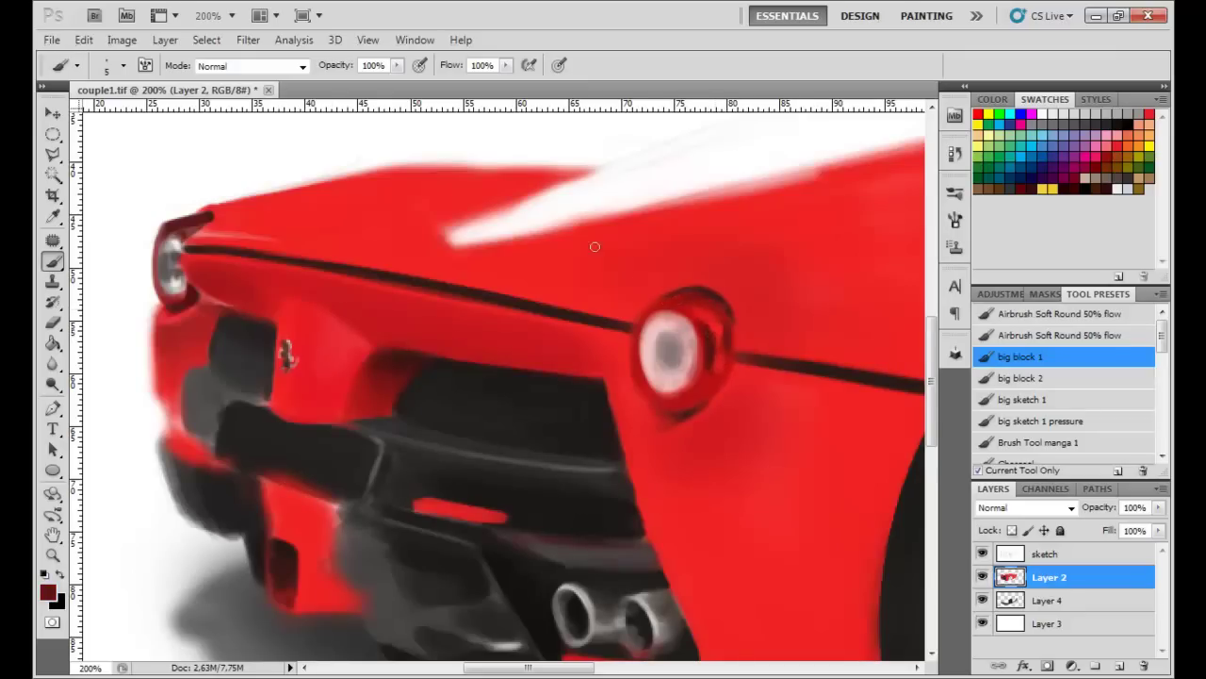
{"action": "key", "text": "bracketleft"}
{"action": "key", "text": "bracketleft"}
{"action": "left_click", "coordinate": [698, 389], "text": "alt"}
{"action": "left_click_drag", "start_coordinate": [730, 338], "coordinate": [735, 325]}
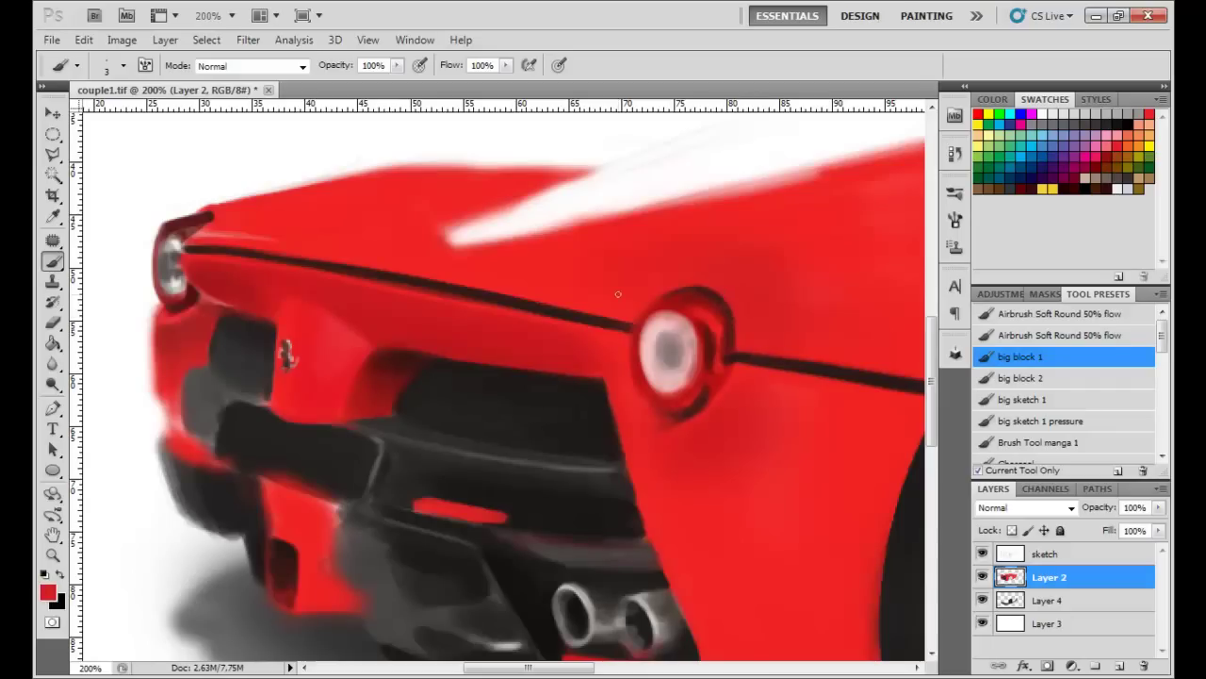
Step: Set black as the paint colour and view the car at 100%
{"action": "left_click", "coordinate": [629, 508], "text": "alt"}
{"action": "key", "text": "ctrl+minus"}
{"action": "key", "text": "ctrl+minus"}
{"action": "key", "text": "ctrl+plus"}
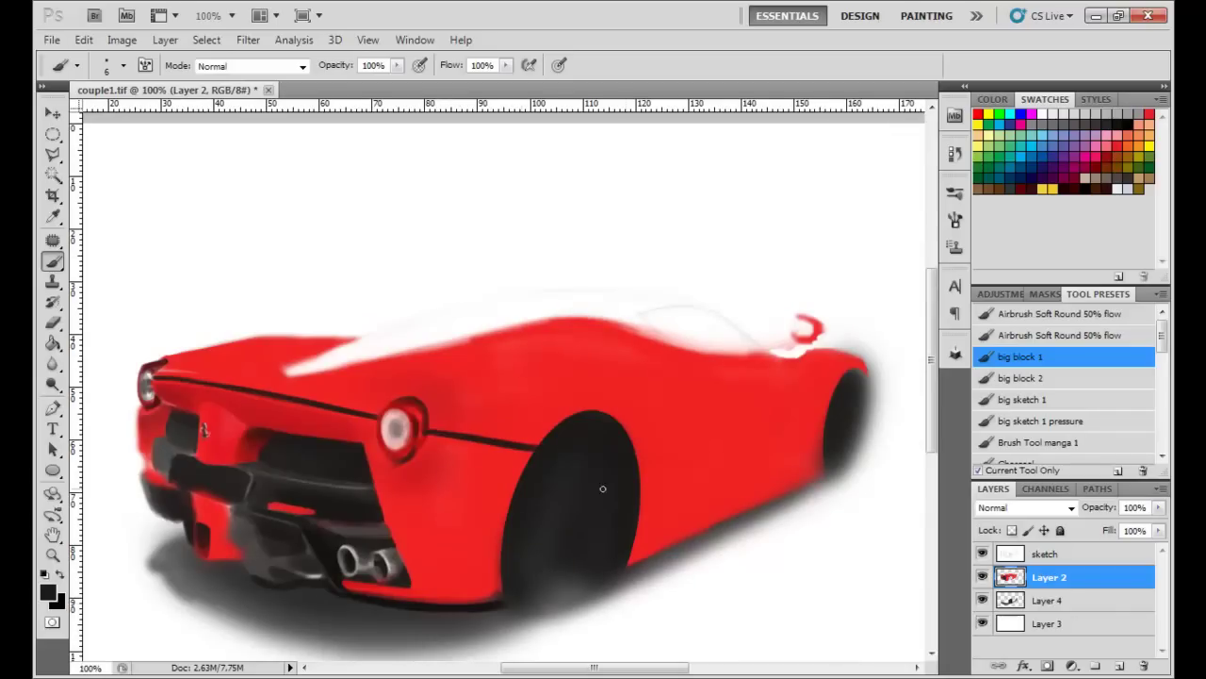
Step: Add a layer above Layer 4 and draw the roof outline with the Pen, filled black
{"action": "left_click", "coordinate": [1077, 601]}
{"action": "key", "text": "ctrl+shift+alt+n"}
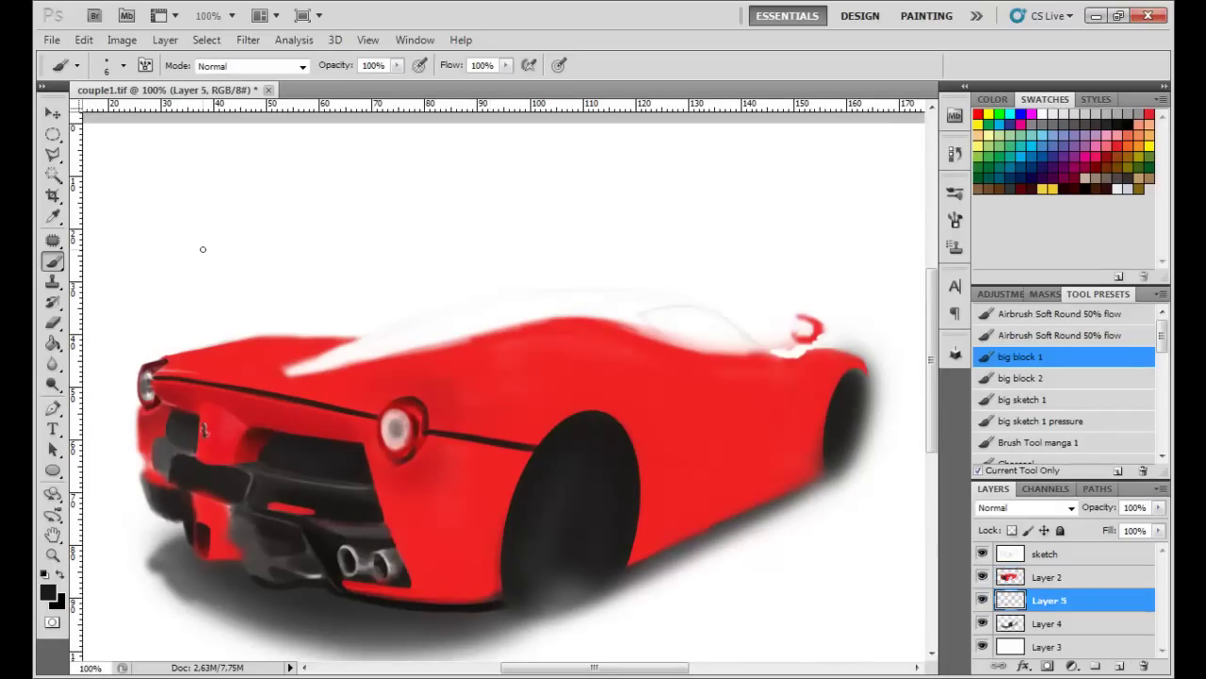
{"action": "key", "text": "p"}
{"action": "left_click", "coordinate": [275, 372]}
{"action": "left_click_drag", "start_coordinate": [546, 290], "coordinate": [647, 286]}
{"action": "left_click", "coordinate": [780, 362]}
{"action": "left_click", "coordinate": [276, 373]}
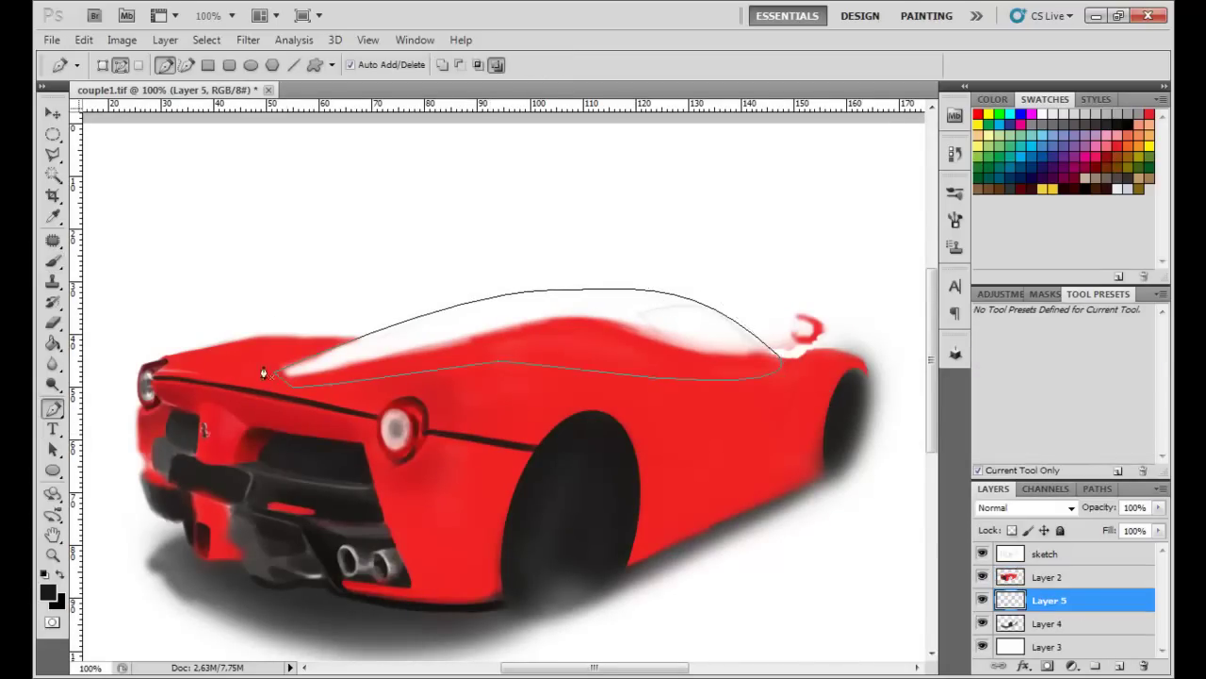
Step: Return to Layer 2 and brush red over the black roof's lower edge
{"action": "left_click", "coordinate": [983, 577]}
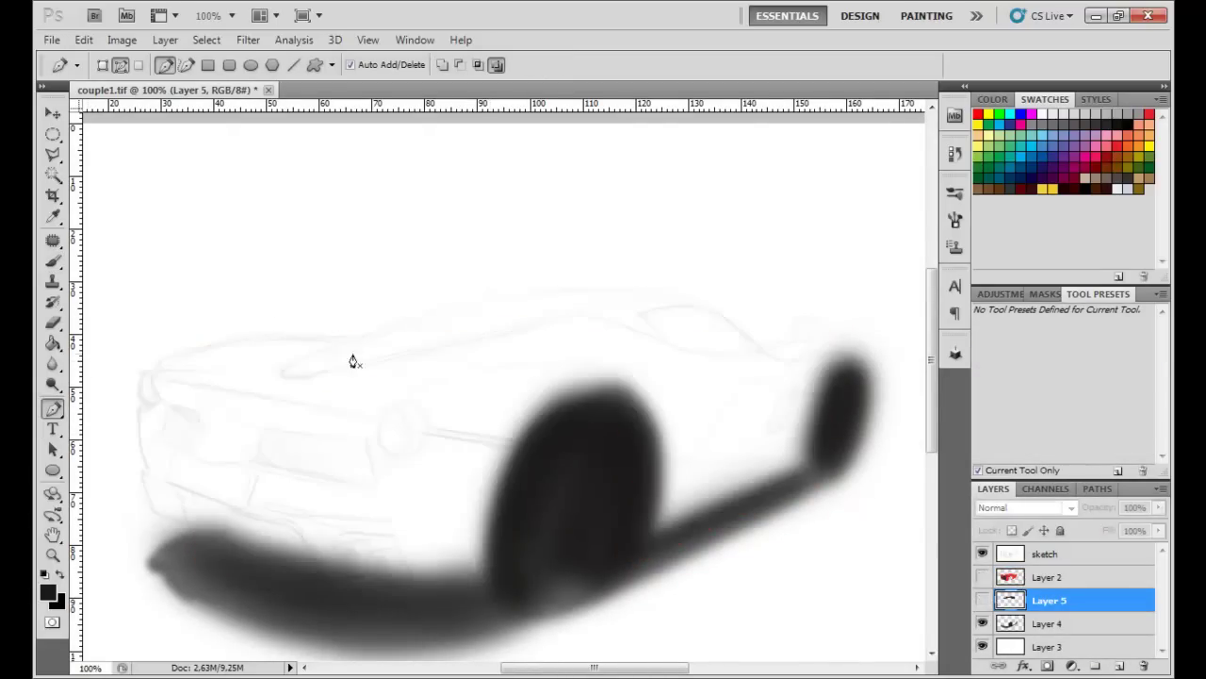
{"action": "left_click", "coordinate": [983, 576]}
{"action": "left_click", "coordinate": [1074, 577]}
{"action": "key", "text": "b"}
{"action": "left_click", "coordinate": [532, 341], "text": "alt"}
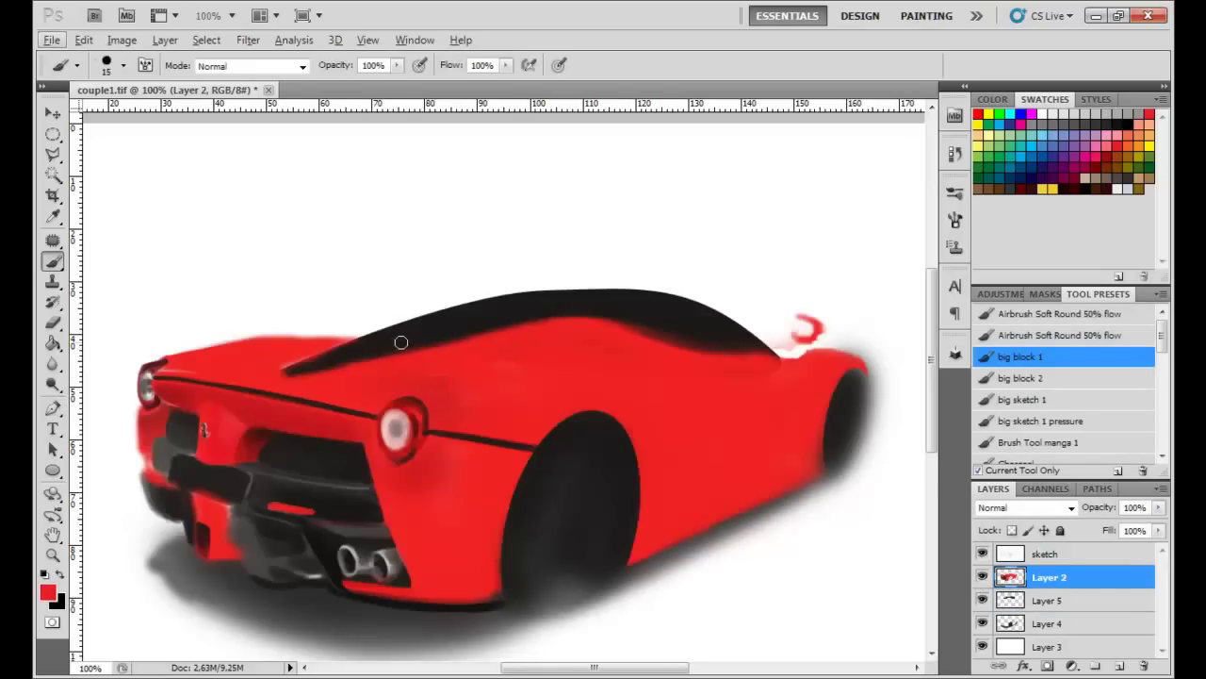
{"action": "left_click_drag", "start_coordinate": [706, 360], "coordinate": [662, 364]}
{"action": "key", "text": "e"}
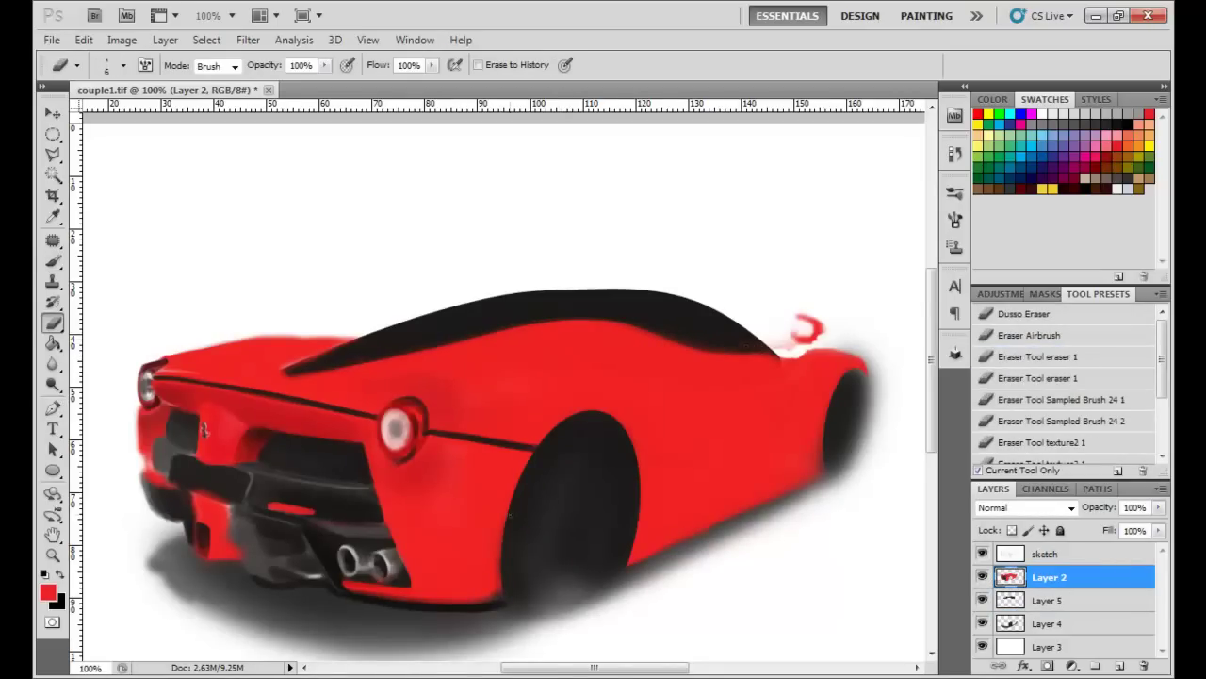
{"action": "scroll", "coordinate": [471, 358], "scroll_direction": "down", "scroll_amount": 2}
Step: Choose a dark brown-grey in the Color Picker and paint it over the rear diffuser
{"action": "key", "text": "ctrl+plus"}
{"action": "scroll", "coordinate": [735, 326], "scroll_direction": "down", "scroll_amount": 1}
{"action": "left_click", "coordinate": [47, 591]}
{"action": "left_click", "coordinate": [462, 383]}
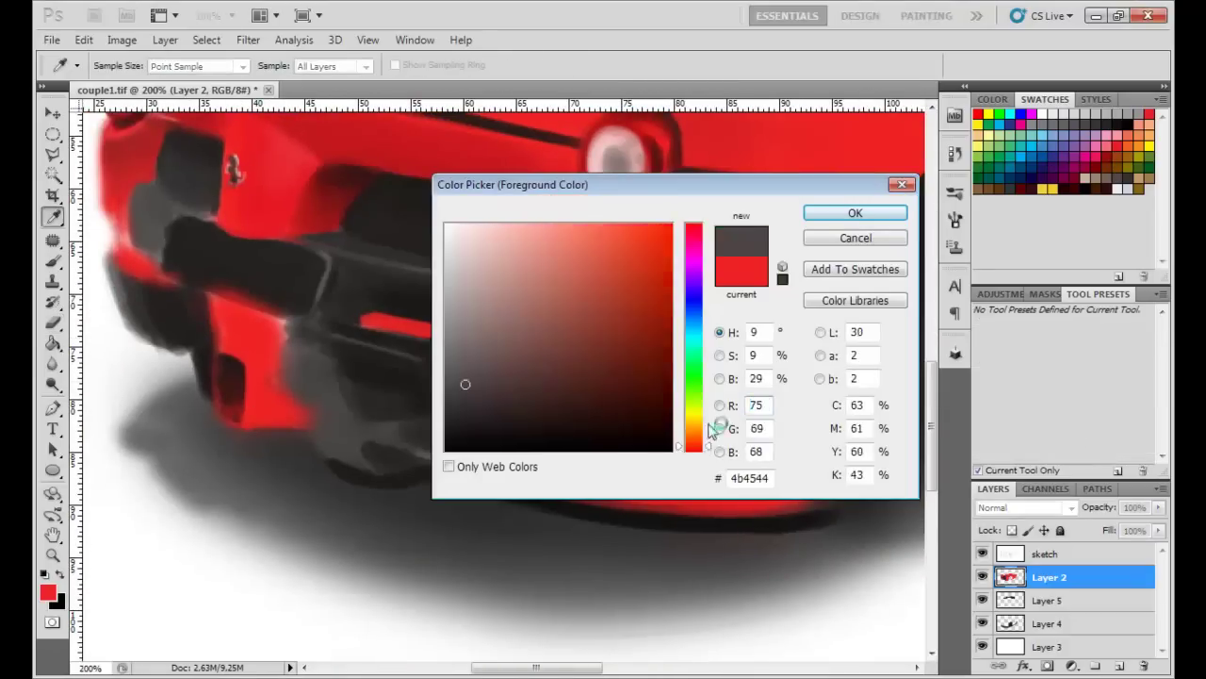
{"action": "left_click", "coordinate": [695, 436]}
{"action": "left_click", "coordinate": [512, 352]}
{"action": "left_click", "coordinate": [499, 404]}
{"action": "left_click", "coordinate": [853, 210]}
{"action": "key", "text": "b"}
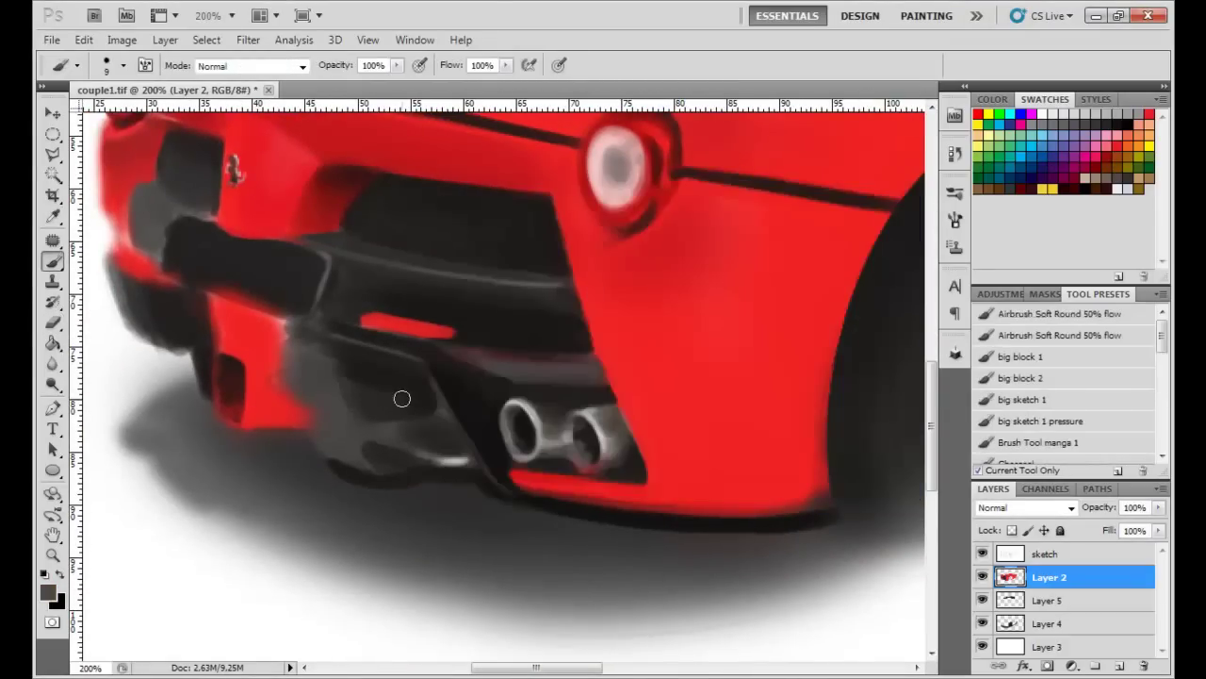
{"action": "left_click_drag", "start_coordinate": [357, 443], "coordinate": [331, 378]}
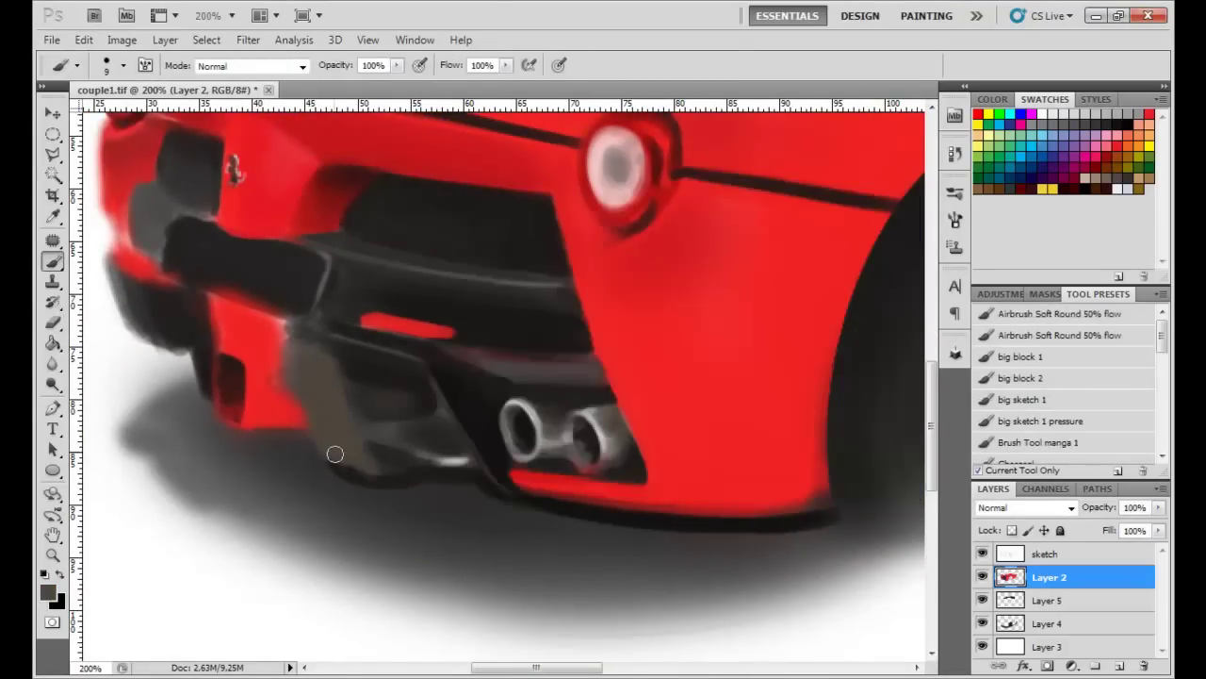
Step: Paint a dark edge on the diffuser's left side and touch up the red beside it
{"action": "left_click", "coordinate": [49, 592]}
{"action": "left_click", "coordinate": [854, 210]}
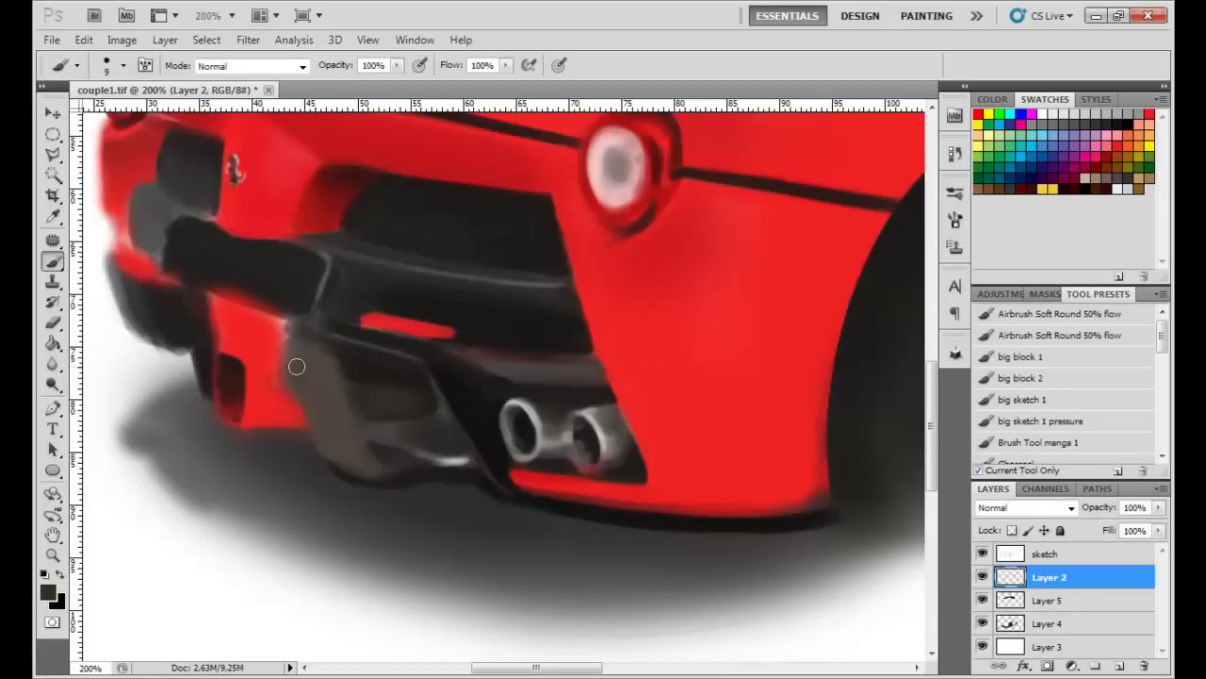
{"action": "key", "text": "period"}
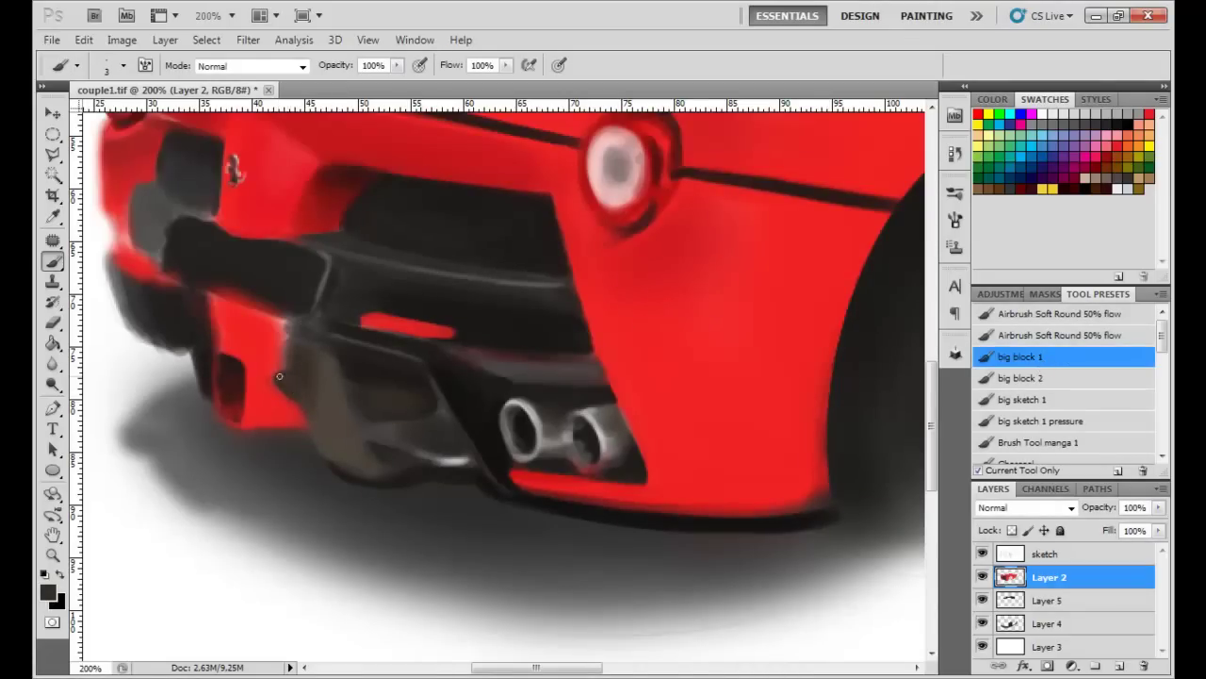
{"action": "left_click", "coordinate": [254, 259], "text": "alt"}
{"action": "left_click", "coordinate": [275, 324], "text": "alt"}
{"action": "key", "text": "bracketleft"}
{"action": "key", "text": "bracketleft"}
{"action": "key", "text": "bracketleft"}
{"action": "left_click_drag", "start_coordinate": [282, 323], "coordinate": [285, 361]}
{"action": "left_click", "coordinate": [269, 322], "text": "alt"}
{"action": "left_click_drag", "start_coordinate": [271, 321], "coordinate": [267, 347]}
Step: Cover the light diagonal line and the area beside the exhaust in dark tones
{"action": "key", "text": "bracketleft"}
{"action": "left_click", "coordinate": [246, 295], "text": "alt"}
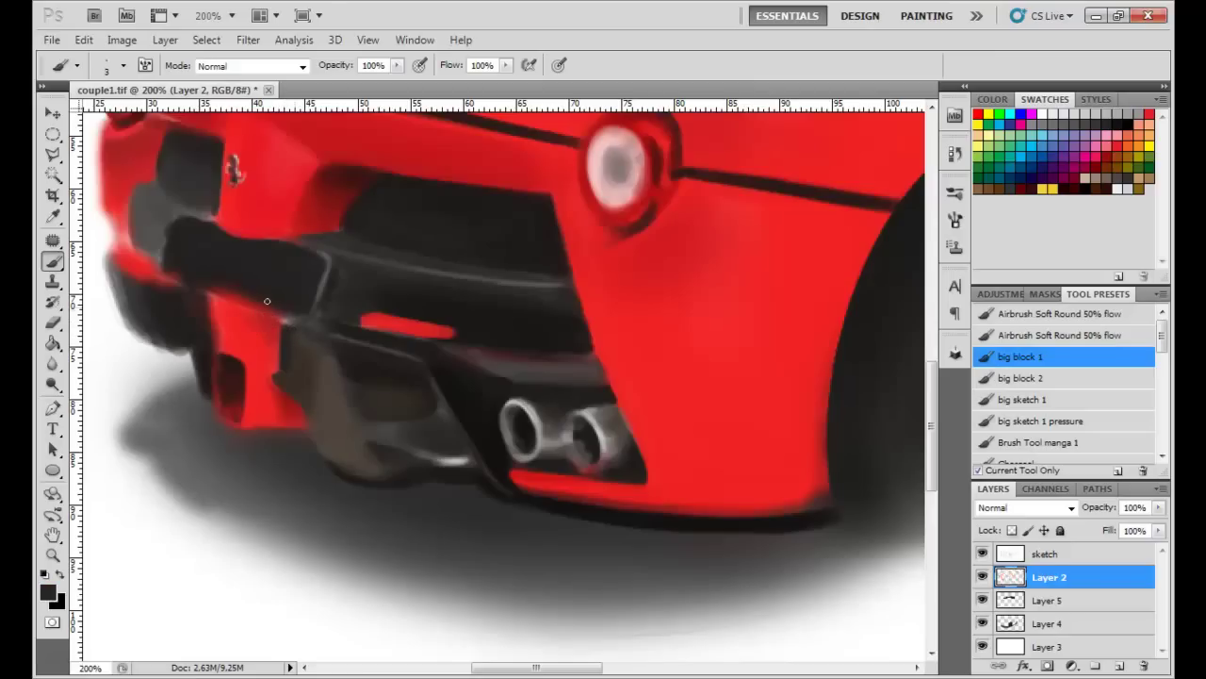
{"action": "left_click_drag", "start_coordinate": [328, 257], "coordinate": [321, 310]}
{"action": "key", "text": "bracketright"}
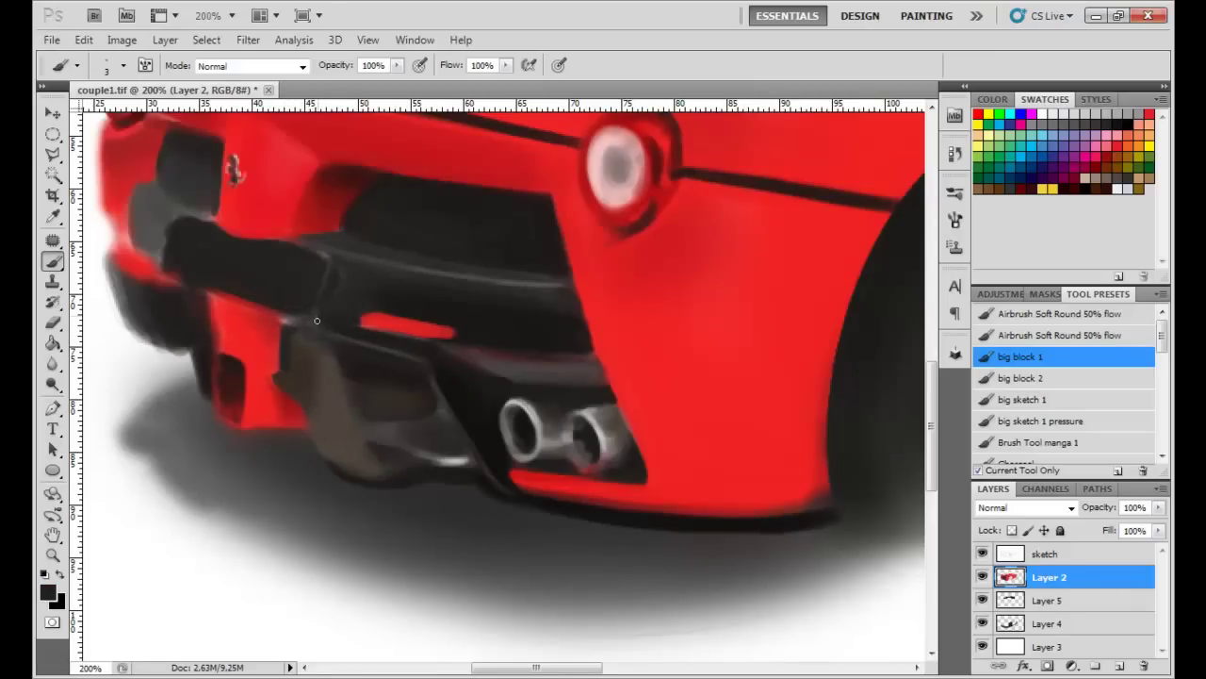
{"action": "left_click_drag", "start_coordinate": [473, 344], "coordinate": [476, 371]}
{"action": "left_click", "coordinate": [520, 354], "text": "alt"}
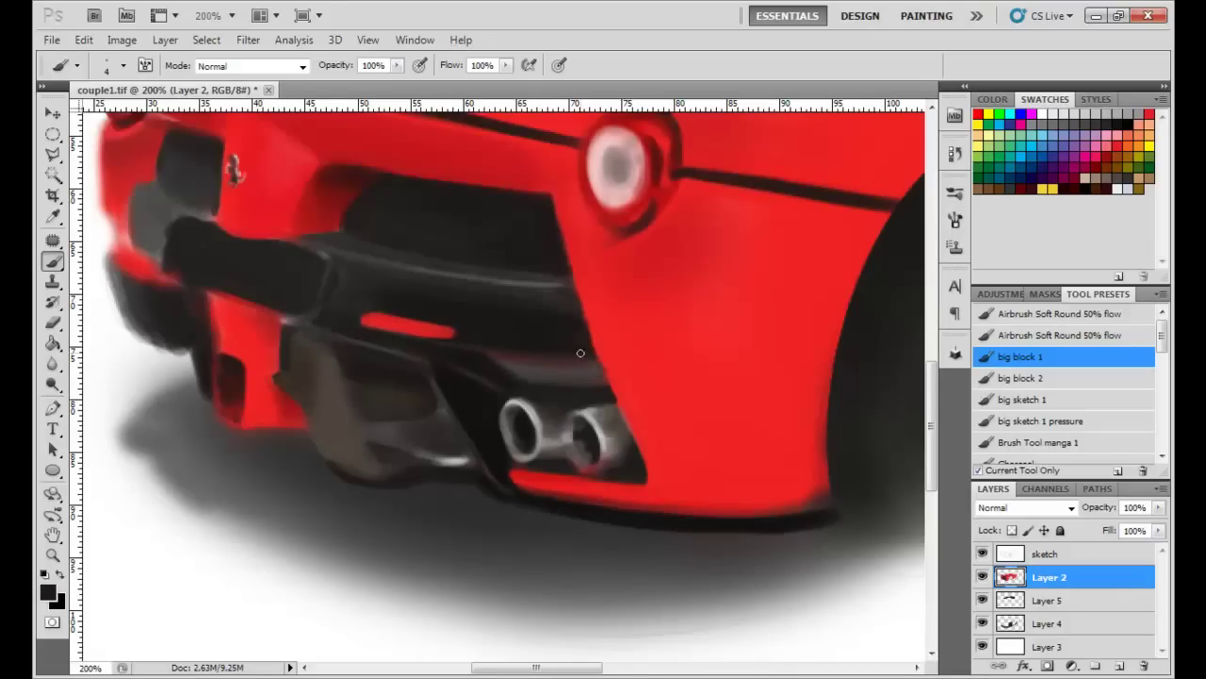
{"action": "left_click", "coordinate": [565, 379], "text": "alt"}
{"action": "key", "text": "bracketleft"}
{"action": "key", "text": "bracketleft"}
{"action": "key", "text": "bracketleft"}
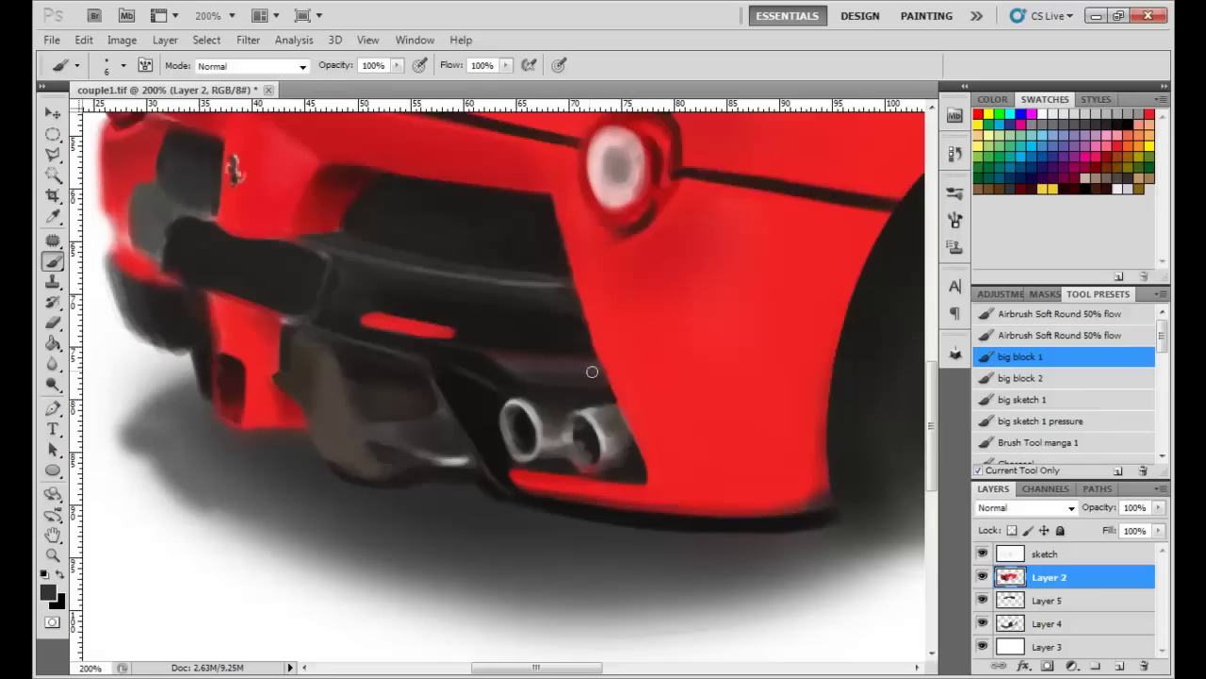
Step: Refine the exhaust tip using sampled light grey, dark grey and near-black
{"action": "left_click", "coordinate": [574, 456], "text": "alt"}
{"action": "left_click", "coordinate": [571, 417], "text": "alt"}
{"action": "left_click", "coordinate": [590, 434], "text": "alt"}
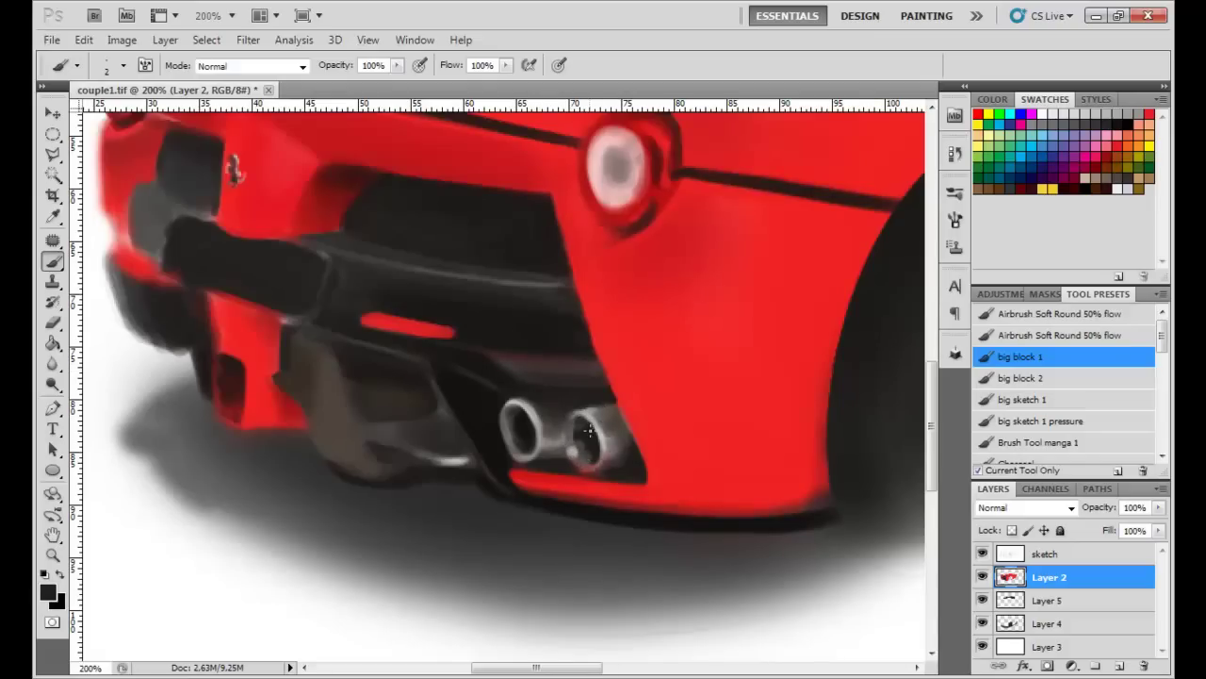
{"action": "left_click", "coordinate": [578, 430], "text": "alt"}
{"action": "key", "text": "bracketright"}
{"action": "left_click_drag", "start_coordinate": [577, 439], "coordinate": [570, 444]}
{"action": "left_click", "coordinate": [570, 445], "text": "alt"}
{"action": "key", "text": "ctrl+equal"}
{"action": "key", "text": "bracketleft"}
{"action": "key", "text": "bracketleft"}
Step: Darken the inside of the left exhaust pipe with sampled near-black
{"action": "left_click_drag", "start_coordinate": [596, 448], "coordinate": [597, 433]}
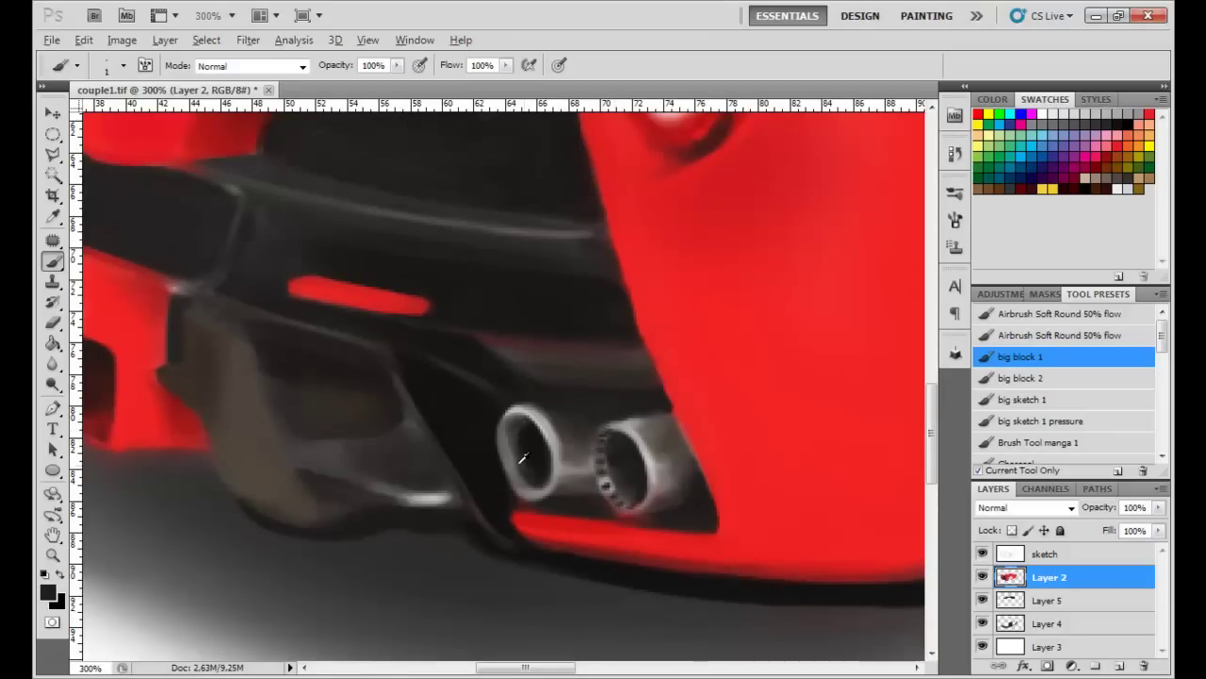
{"action": "left_click", "coordinate": [503, 459], "text": "alt"}
{"action": "key", "text": "bracketright"}
{"action": "key", "text": "bracketright"}
{"action": "left_click", "coordinate": [524, 408], "text": "alt"}
{"action": "left_click", "coordinate": [488, 447], "text": "alt"}
{"action": "left_click", "coordinate": [524, 425], "text": "alt"}
{"action": "left_click_drag", "start_coordinate": [538, 440], "coordinate": [545, 427]}
{"action": "key", "text": "bracketleft"}
Step: Touch up the exhaust rims with sampled grey and black at a finer brush size
{"action": "left_click", "coordinate": [574, 417], "text": "alt"}
{"action": "key", "text": "bracketright"}
{"action": "key", "text": "bracketright"}
{"action": "key", "text": "bracketright"}
{"action": "left_click", "coordinate": [565, 411], "text": "alt"}
{"action": "key", "text": "bracketleft"}
{"action": "key", "text": "bracketleft"}
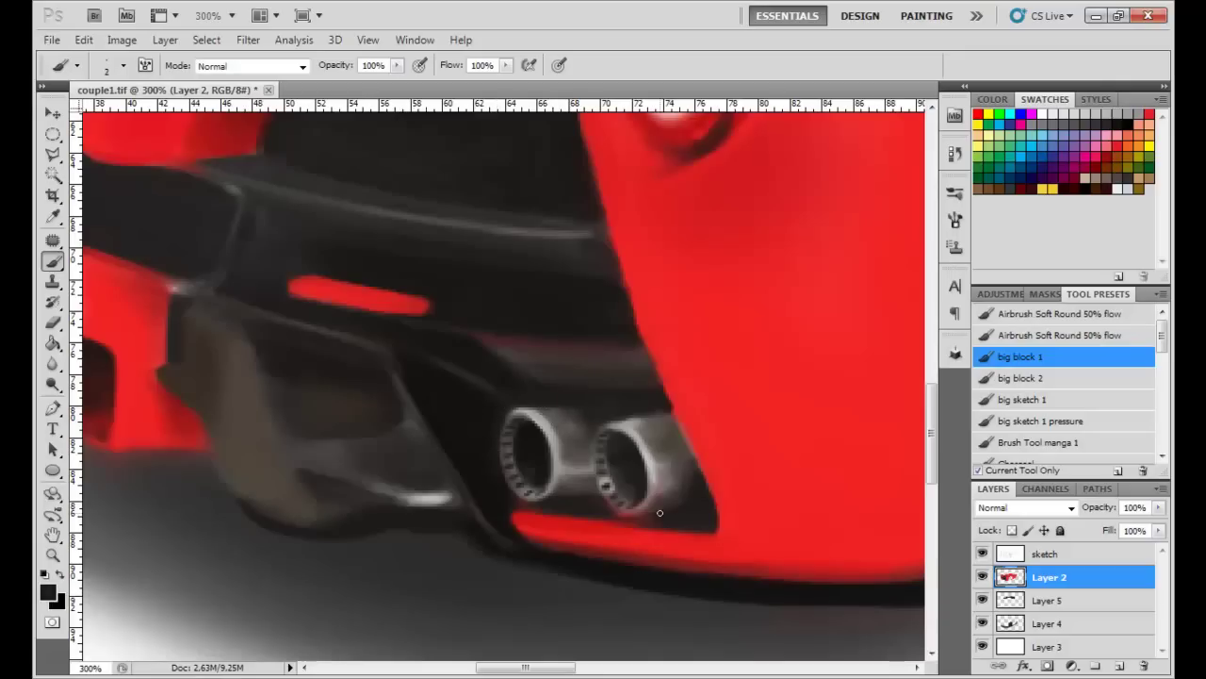
{"action": "left_click", "coordinate": [604, 466], "text": "alt"}
{"action": "left_click", "coordinate": [597, 506], "text": "alt"}
Step: Repaint the red lip edge below the exhausts with the sampled body red
{"action": "left_click", "coordinate": [700, 527], "text": "alt"}
{"action": "left_click_drag", "start_coordinate": [700, 528], "coordinate": [511, 506]}
{"action": "left_click", "coordinate": [541, 506], "text": "alt"}
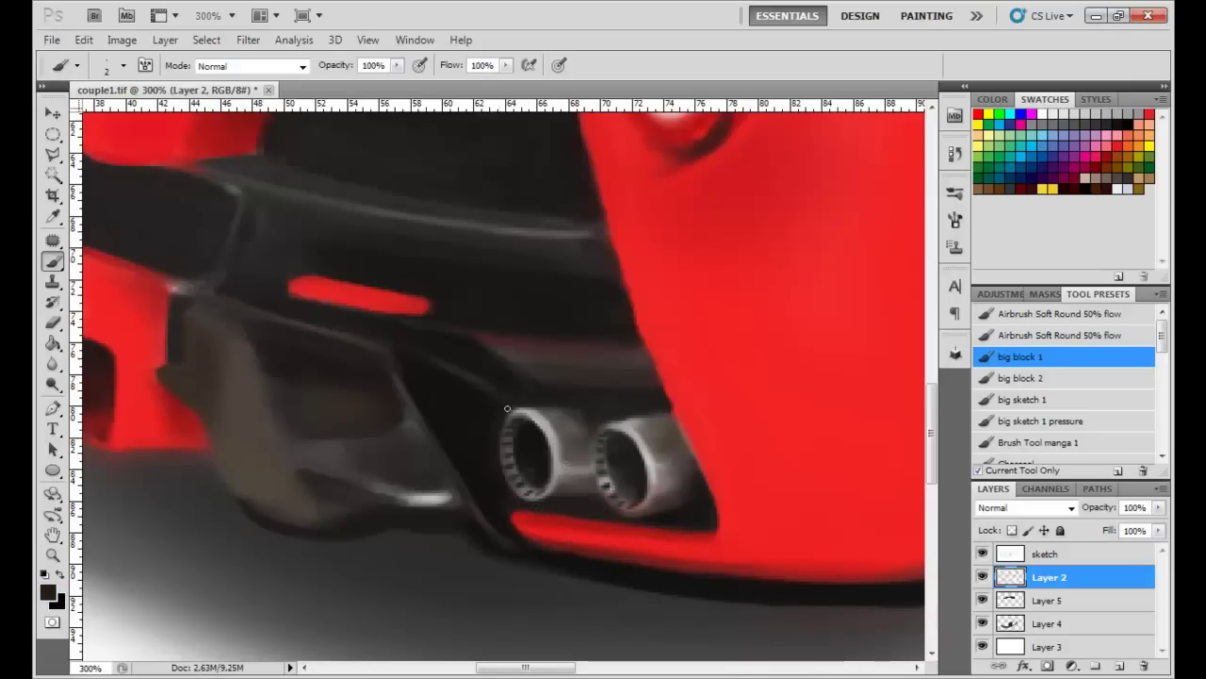
Step: Cover the light streak on the lower edge, then add a thin light-grey highlight
{"action": "left_click", "coordinate": [563, 491], "text": "alt"}
{"action": "key", "text": "bracketright"}
{"action": "key", "text": "bracketright"}
{"action": "key", "text": "bracketright"}
{"action": "left_click", "coordinate": [423, 472], "text": "alt"}
{"action": "left_click_drag", "start_coordinate": [449, 492], "coordinate": [386, 499]}
{"action": "left_click", "coordinate": [421, 492], "text": "alt"}
{"action": "key", "text": "bracketleft"}
{"action": "key", "text": "bracketleft"}
{"action": "key", "text": "bracketleft"}
{"action": "left_click_drag", "start_coordinate": [311, 471], "coordinate": [456, 499]}
Step: Draw a black line along the diagonal edge and darken the grey inset
{"action": "left_click", "coordinate": [384, 426], "text": "alt"}
{"action": "key", "text": "bracketright"}
{"action": "mouse_move", "coordinate": [392, 377]}
{"action": "left_mouse_down"}
{"action": "mouse_move", "coordinate": [424, 441]}
{"action": "mouse_move", "coordinate": [423, 425]}
{"action": "mouse_move", "coordinate": [359, 429]}
{"action": "mouse_move", "coordinate": [358, 452]}
{"action": "mouse_move", "coordinate": [372, 439]}
{"action": "left_mouse_up"}
{"action": "key", "text": "bracketright"}
{"action": "key", "text": "bracketright"}
{"action": "key", "text": "bracketright"}
{"action": "left_click", "coordinate": [321, 405], "text": "alt"}
{"action": "key", "text": "bracketleft"}
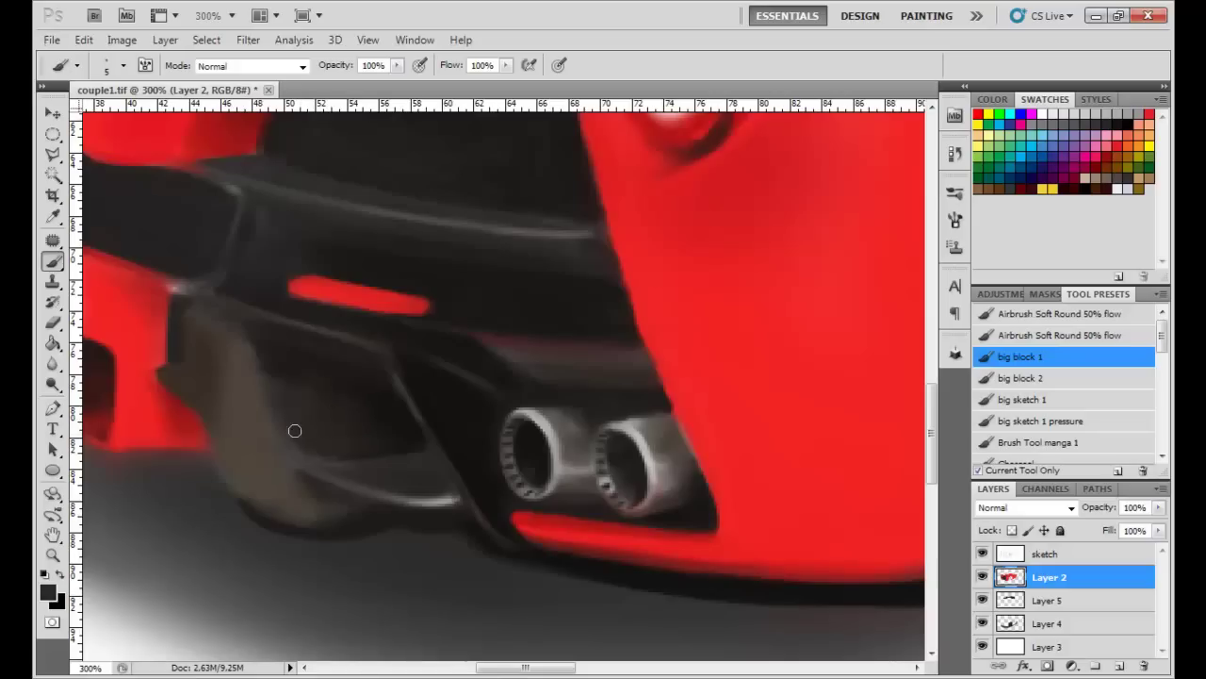
{"action": "left_click_drag", "start_coordinate": [245, 406], "coordinate": [250, 484]}
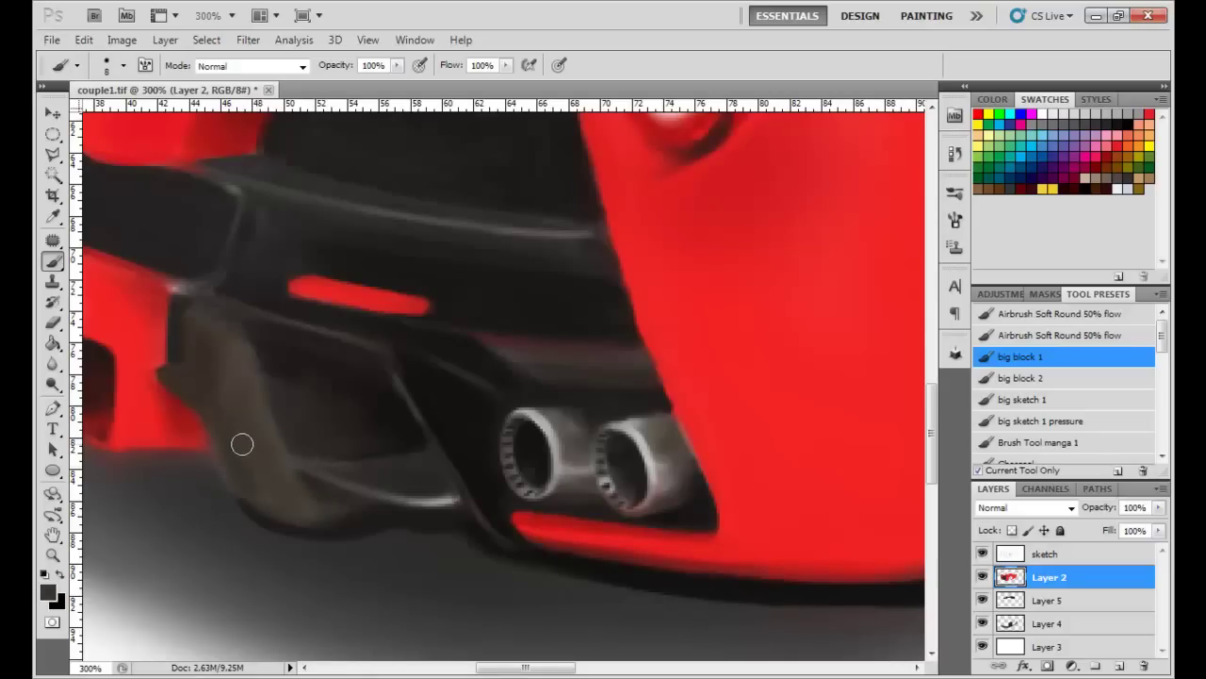
Step: Pick a warmer brownish tone and brush it over the diffuser's dark area
{"action": "key", "text": "F12"}
{"action": "left_click", "coordinate": [499, 382]}
{"action": "key", "text": "Return"}
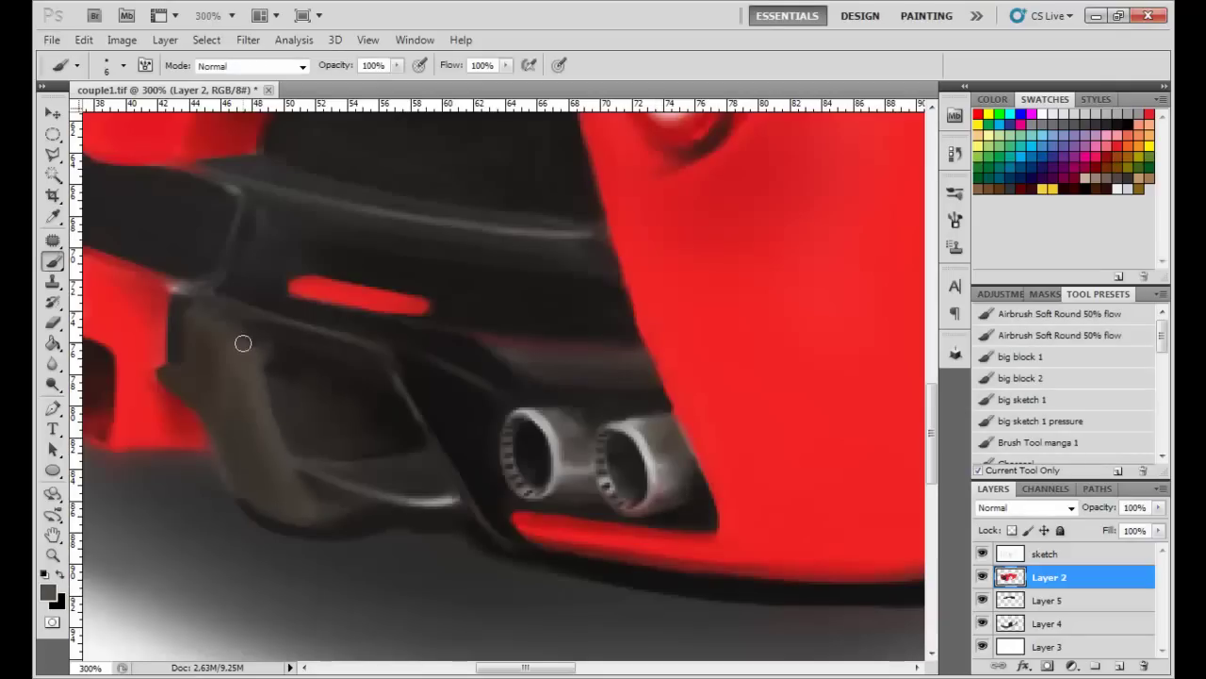
{"action": "mouse_move", "coordinate": [190, 313]}
{"action": "left_mouse_down"}
{"action": "mouse_move", "coordinate": [239, 331]}
{"action": "mouse_move", "coordinate": [227, 325]}
{"action": "left_mouse_up"}
{"action": "key", "text": "bracketleft"}
{"action": "left_click", "coordinate": [210, 307], "text": "alt"}
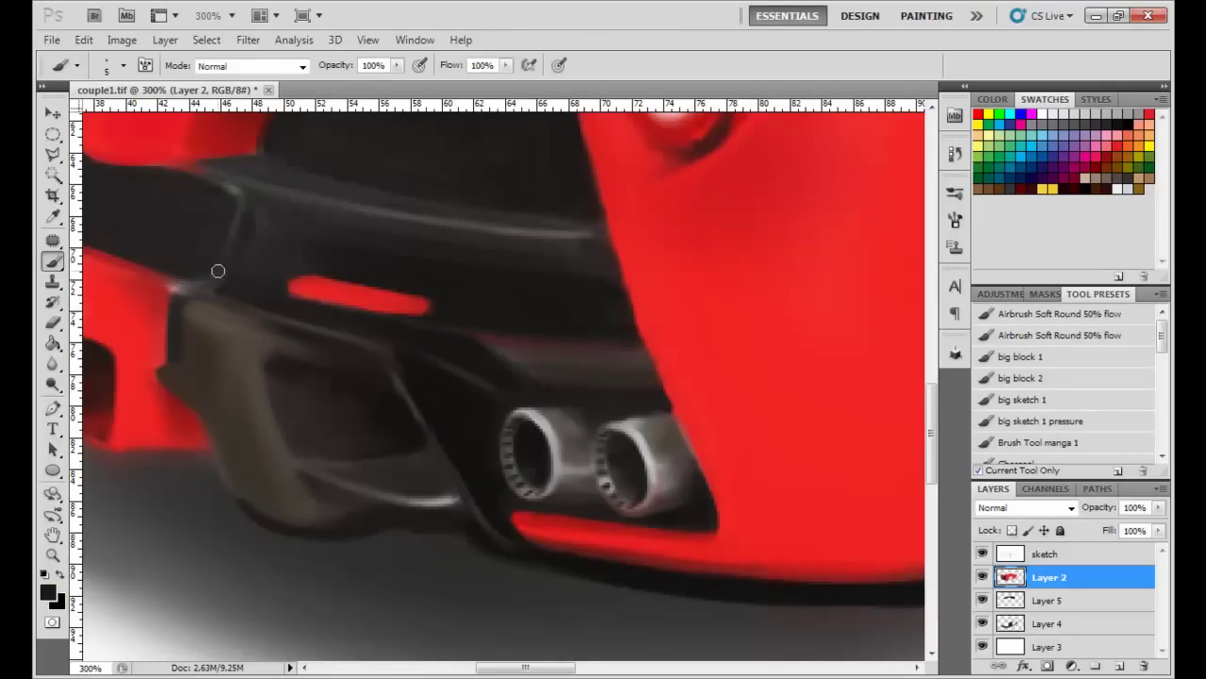
Step: Move to the lower-left red panel and sample its dark and bright reds
{"action": "left_click_drag", "start_coordinate": [350, 358], "coordinate": [403, 381]}
{"action": "left_click", "coordinate": [161, 448], "text": "alt"}
{"action": "left_click", "coordinate": [209, 313], "text": "alt"}
{"action": "key", "text": "bracketright"}
{"action": "key", "text": "bracketright"}
{"action": "key", "text": "bracketleft"}
{"action": "key", "text": "bracketleft"}
{"action": "key", "text": "Return"}
Step: Outline the red panel's left edge with a fine near-black stroke
{"action": "key", "text": "bracketright"}
{"action": "key", "text": "bracketright"}
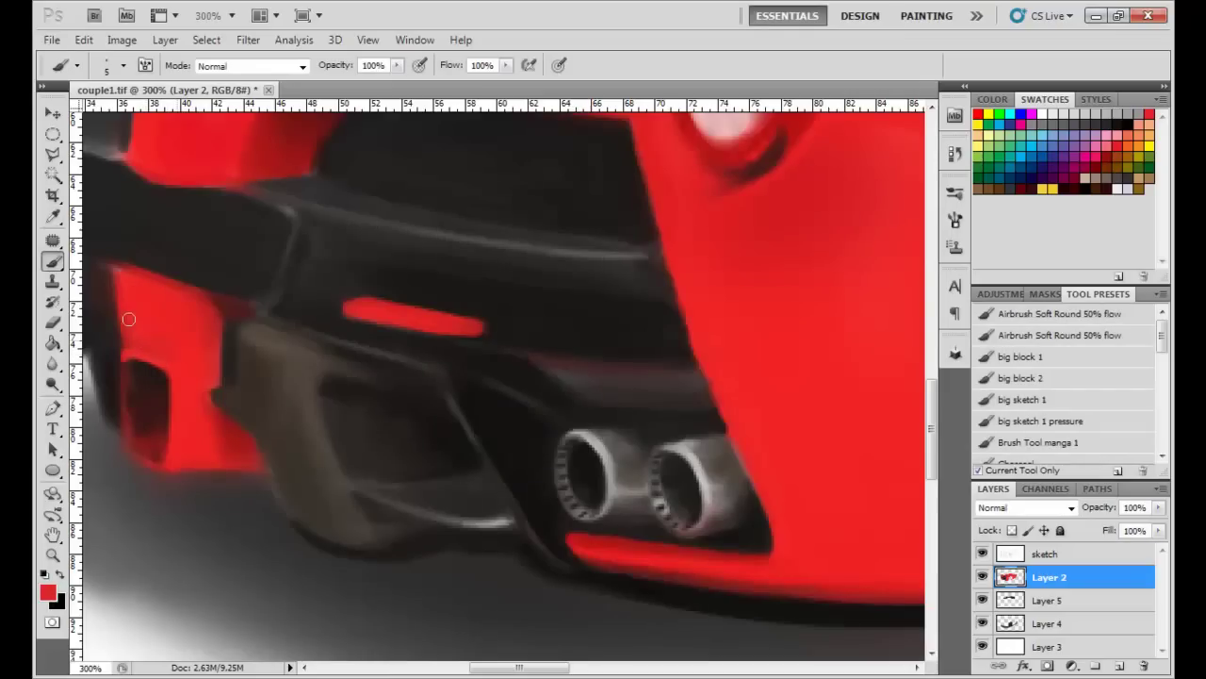
{"action": "left_click", "coordinate": [159, 380], "text": "alt"}
{"action": "key", "text": "bracketleft"}
{"action": "key", "text": "bracketleft"}
{"action": "key", "text": "bracketleft"}
{"action": "mouse_move", "coordinate": [119, 281]}
{"action": "left_mouse_down"}
{"action": "mouse_move", "coordinate": [121, 343]}
{"action": "mouse_move", "coordinate": [284, 344]}
{"action": "left_mouse_up"}
{"action": "key", "text": "bracketright"}
{"action": "key", "text": "bracketright"}
{"action": "key", "text": "bracketright"}
Step: Paint the dark grille vent on the lower-left red panel and erase stray marks
{"action": "left_click_drag", "start_coordinate": [326, 480], "coordinate": [311, 453]}
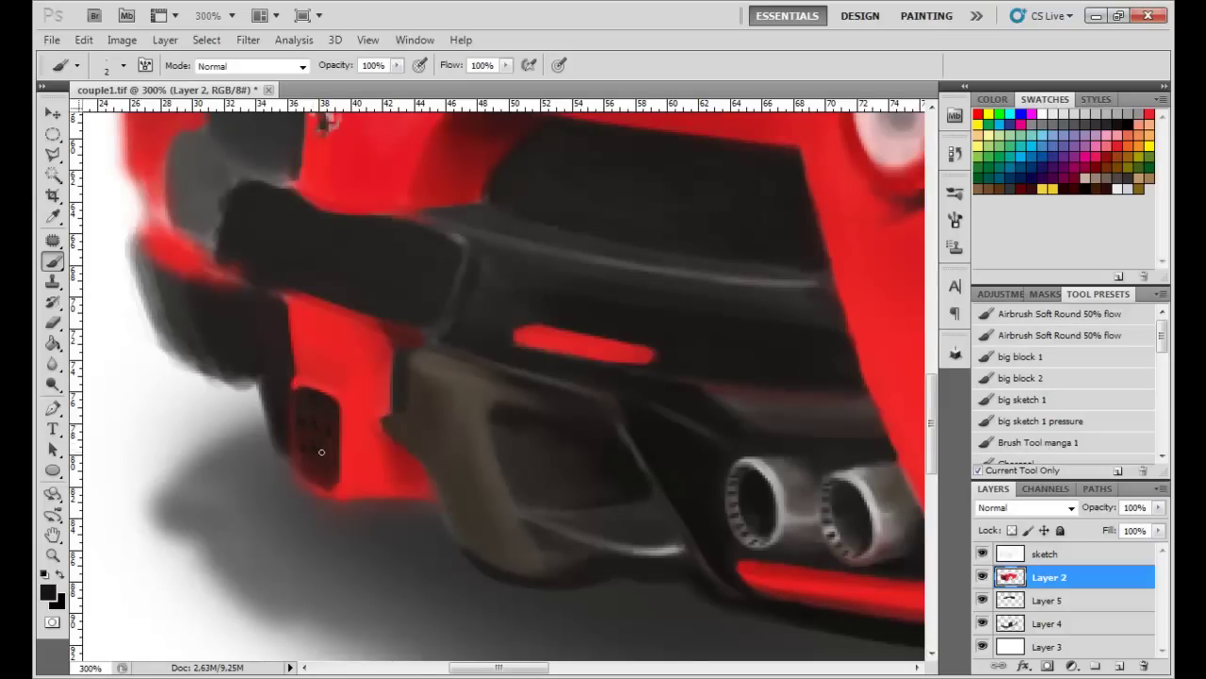
{"action": "key", "text": "bracketright"}
{"action": "left_click", "coordinate": [329, 484], "text": "alt"}
{"action": "left_click", "coordinate": [402, 438], "text": "alt"}
{"action": "key", "text": "e"}
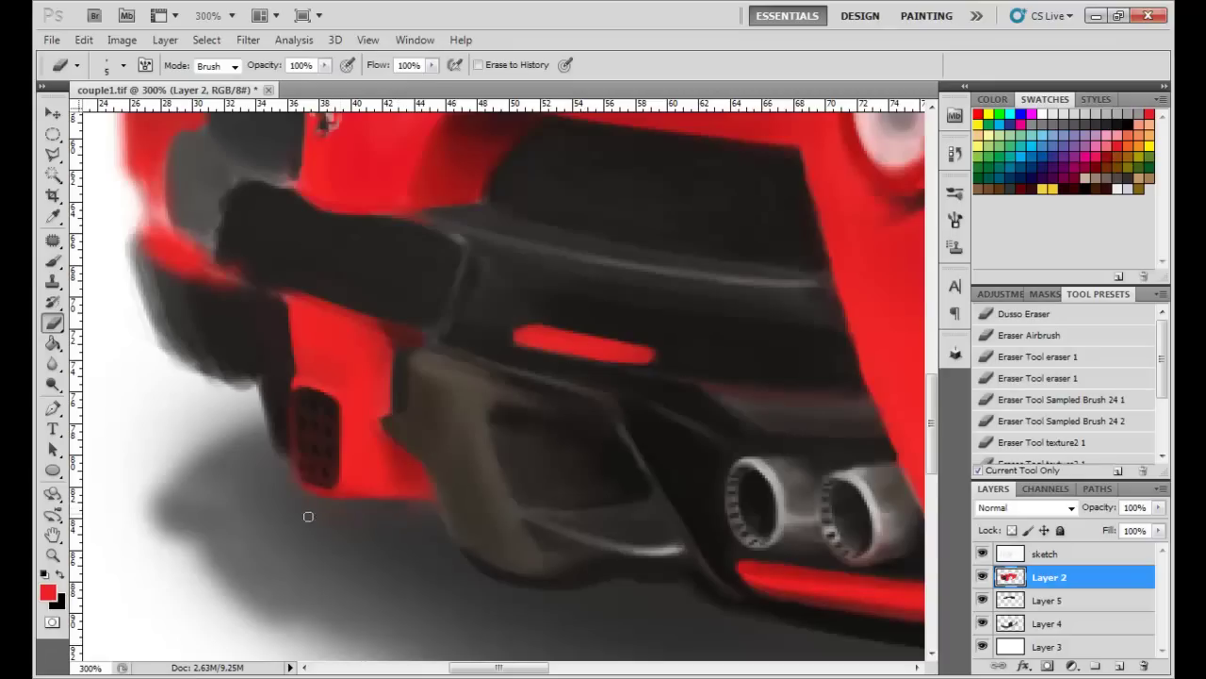
{"action": "key", "text": "b"}
{"action": "left_click", "coordinate": [281, 434], "text": "alt"}
{"action": "mouse_move", "coordinate": [279, 441]}
{"action": "left_mouse_down"}
{"action": "mouse_move", "coordinate": [252, 377]}
{"action": "mouse_move", "coordinate": [180, 377]}
{"action": "left_mouse_up"}
{"action": "key", "text": "e"}
{"action": "key", "text": "b"}
{"action": "left_click", "coordinate": [303, 360], "text": "alt"}
Step: Set the foreground colour to a light pink and return to the exhausts
{"action": "left_click", "coordinate": [47, 591]}
{"action": "left_click", "coordinate": [476, 234]}
{"action": "left_click", "coordinate": [842, 209]}
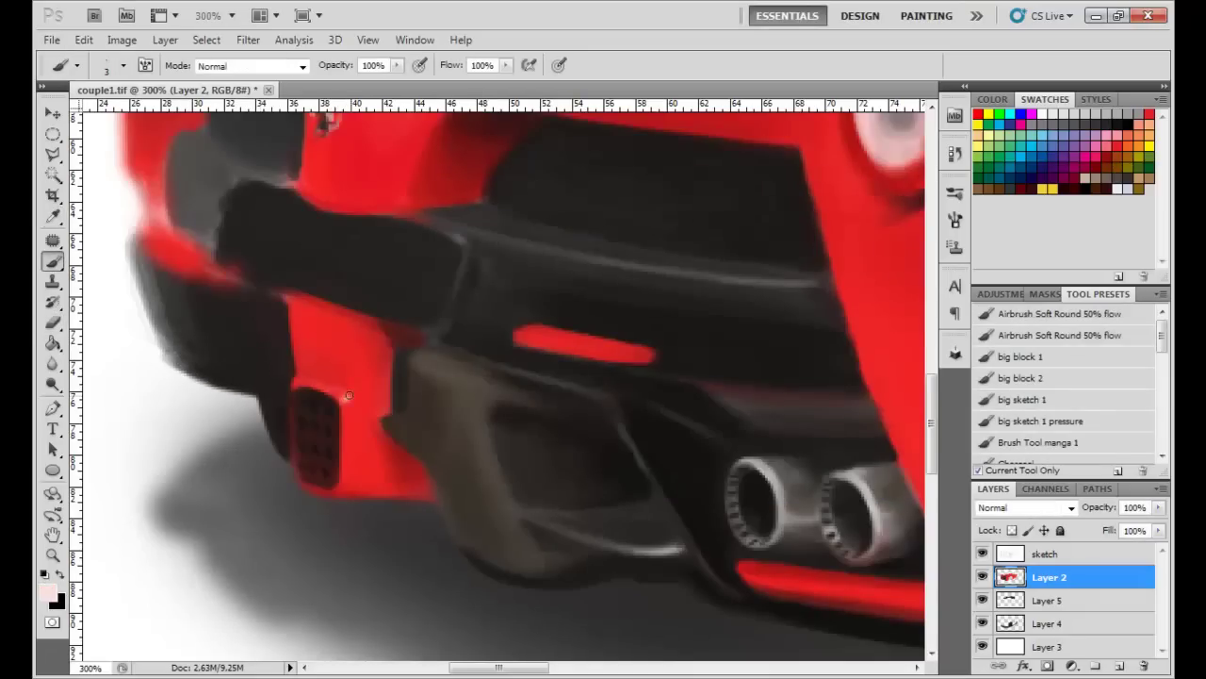
{"action": "key", "text": "ctrl+1"}
{"action": "key", "text": "ctrl+plus"}
{"action": "key", "text": "ctrl+plus"}
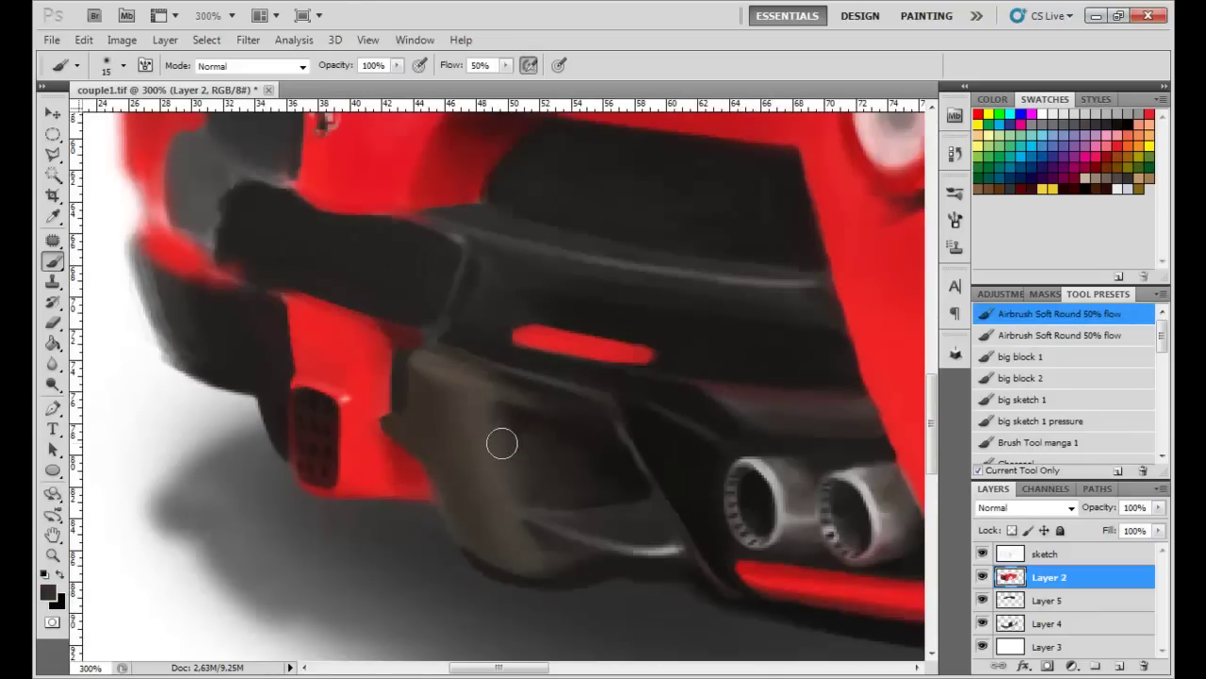
{"action": "scroll", "coordinate": [805, 476], "scroll_direction": "right", "scroll_amount": 2}
Step: Airbrush the right exhaust pipe edge in grey with a smaller brush
{"action": "key", "text": "bracketleft"}
{"action": "mouse_move", "coordinate": [806, 476]}
{"action": "left_mouse_down"}
{"action": "mouse_move", "coordinate": [796, 466]}
{"action": "mouse_move", "coordinate": [807, 508]}
{"action": "left_mouse_up"}
{"action": "left_click", "coordinate": [820, 499], "text": "alt"}
{"action": "left_click", "coordinate": [767, 414], "text": "alt"}
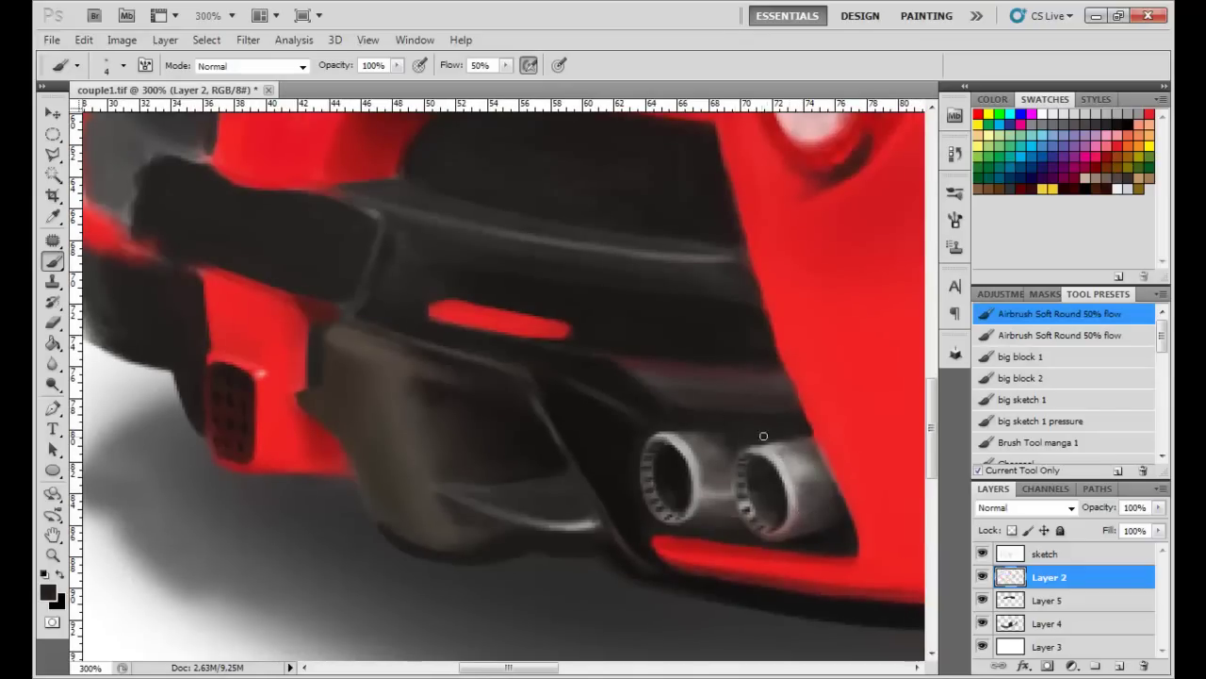
{"action": "left_click", "coordinate": [805, 433], "text": "alt"}
{"action": "key", "text": "bracketleft"}
{"action": "key", "text": "bracketleft"}
{"action": "key", "text": "bracketleft"}
Step: Erase stray sketch lines near the exhausts on the sketch layer with a size-40 Eraser
{"action": "key", "text": "ctrl+minus"}
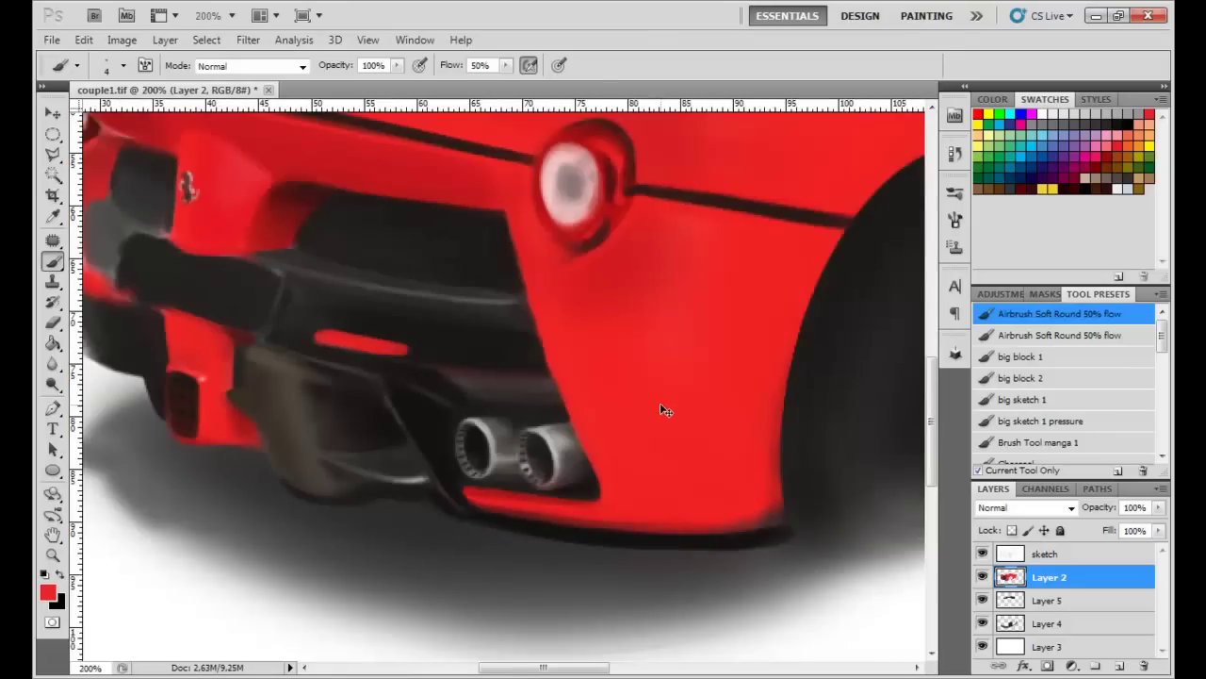
{"action": "key", "text": "period"}
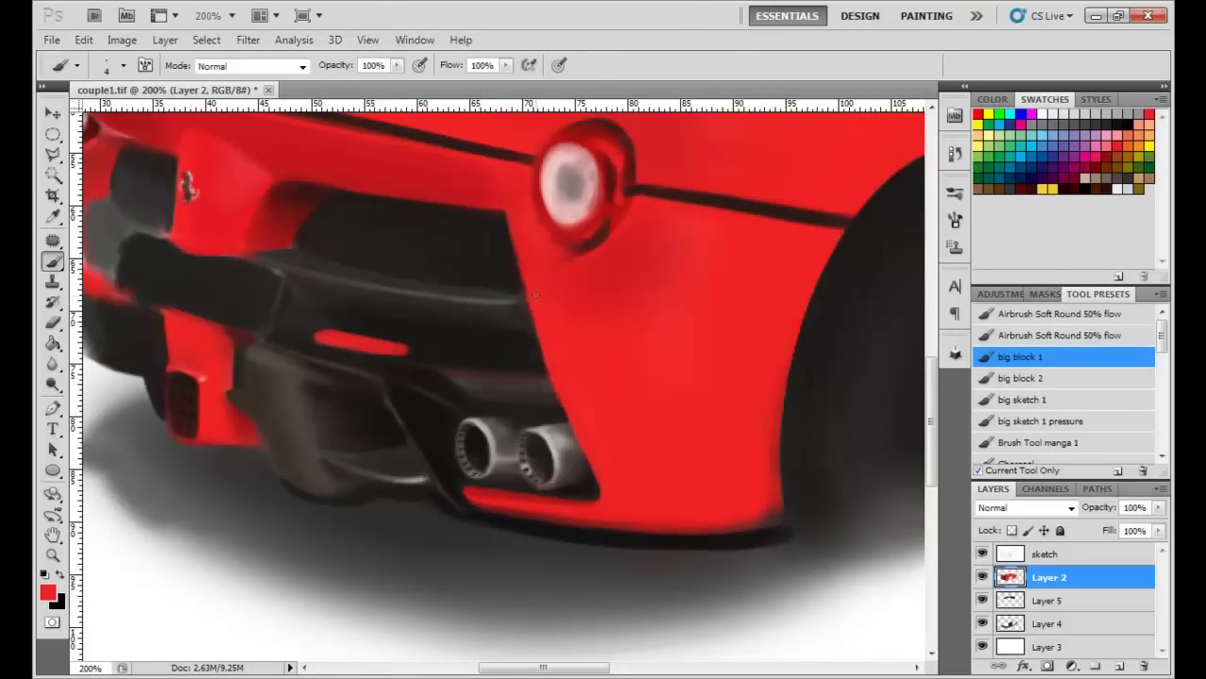
{"action": "key", "text": "alt+bracketright"}
{"action": "key", "text": "e"}
{"action": "key", "text": "bracketright"}
{"action": "key", "text": "bracketright"}
{"action": "key", "text": "bracketright"}
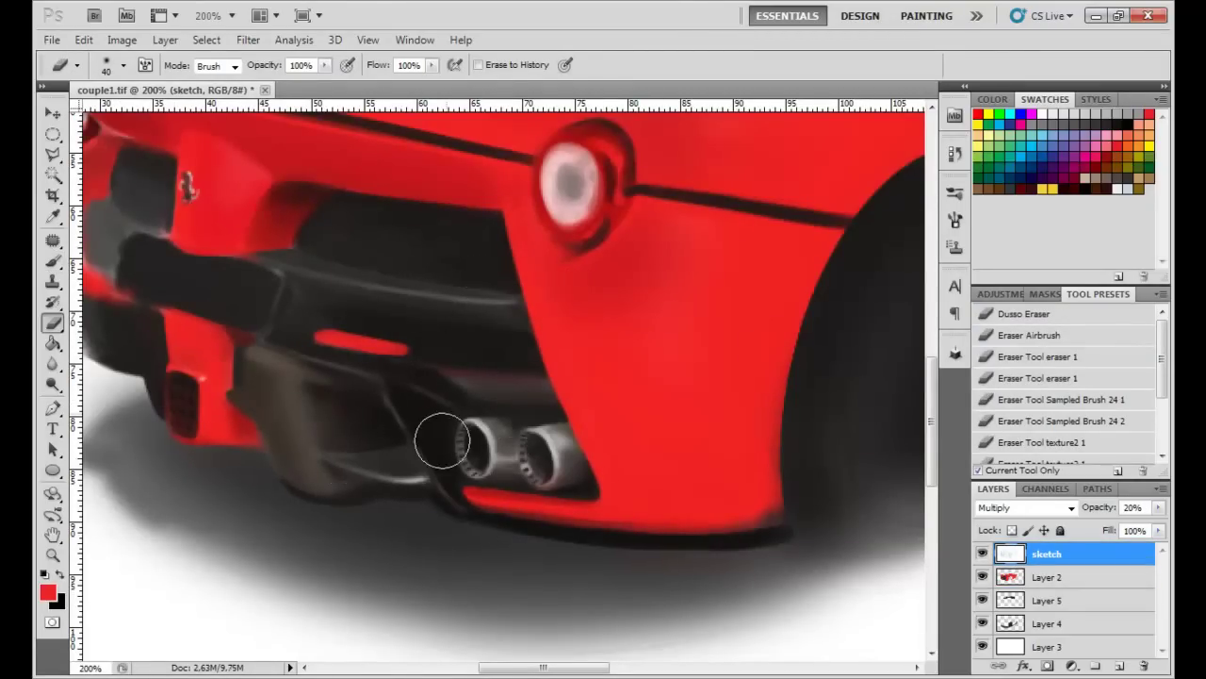
{"action": "key", "text": "b"}
Step: Return to the Brush on Layer 2 and sample a greyish-brown from the diffuser
{"action": "left_click", "coordinate": [423, 310], "text": "alt"}
{"action": "key", "text": "e"}
{"action": "key", "text": "b"}
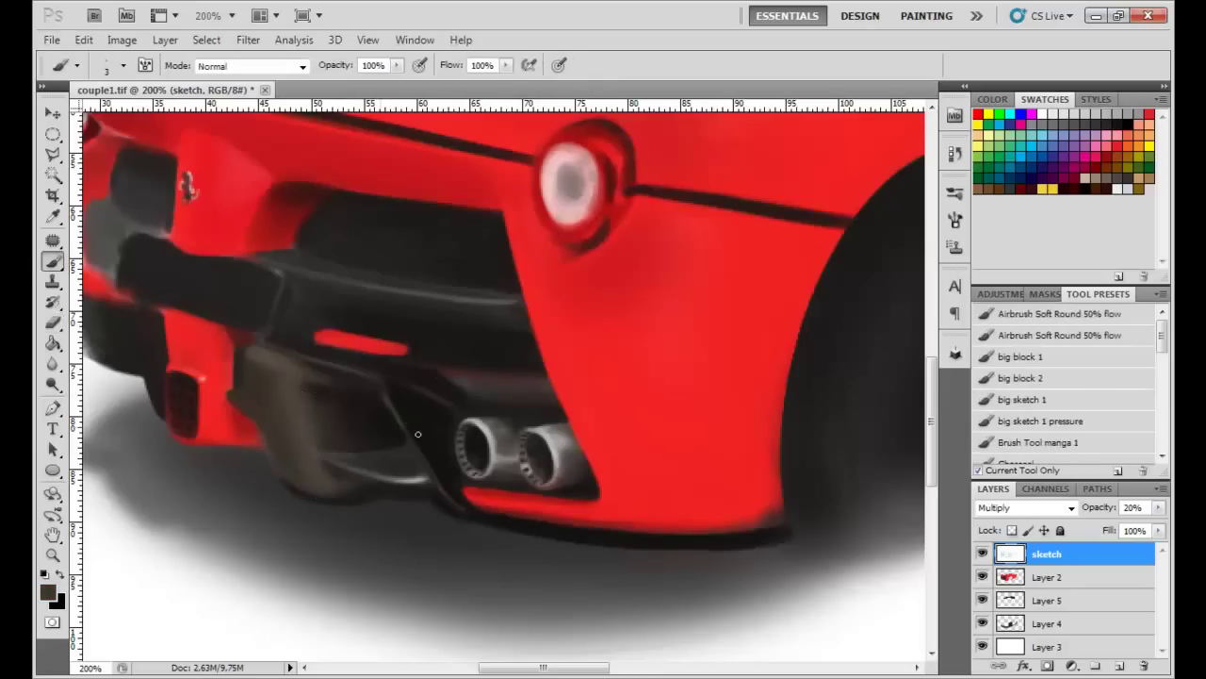
{"action": "left_click", "coordinate": [1049, 578]}
{"action": "key", "text": "bracketleft"}
{"action": "key", "text": "bracketleft"}
{"action": "left_click", "coordinate": [547, 461], "text": "alt"}
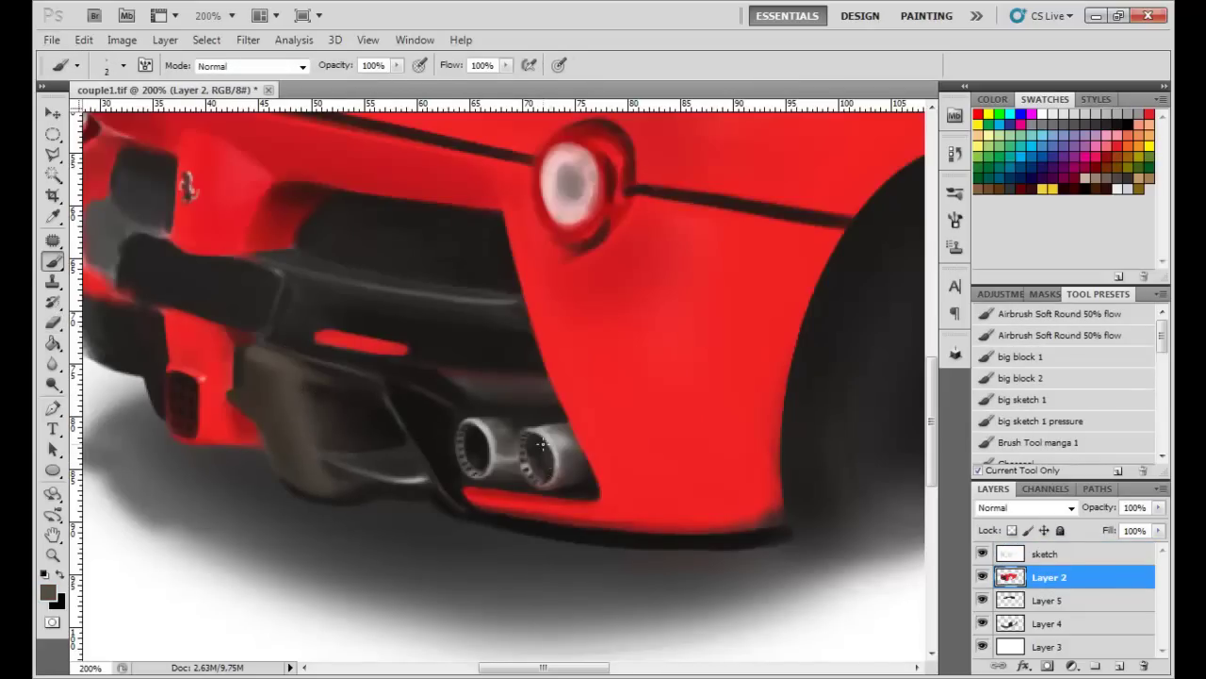
Step: Refine the exhaust rims with sampled light grey, near-black and mid-grey
{"action": "key", "text": "ctrl+minus"}
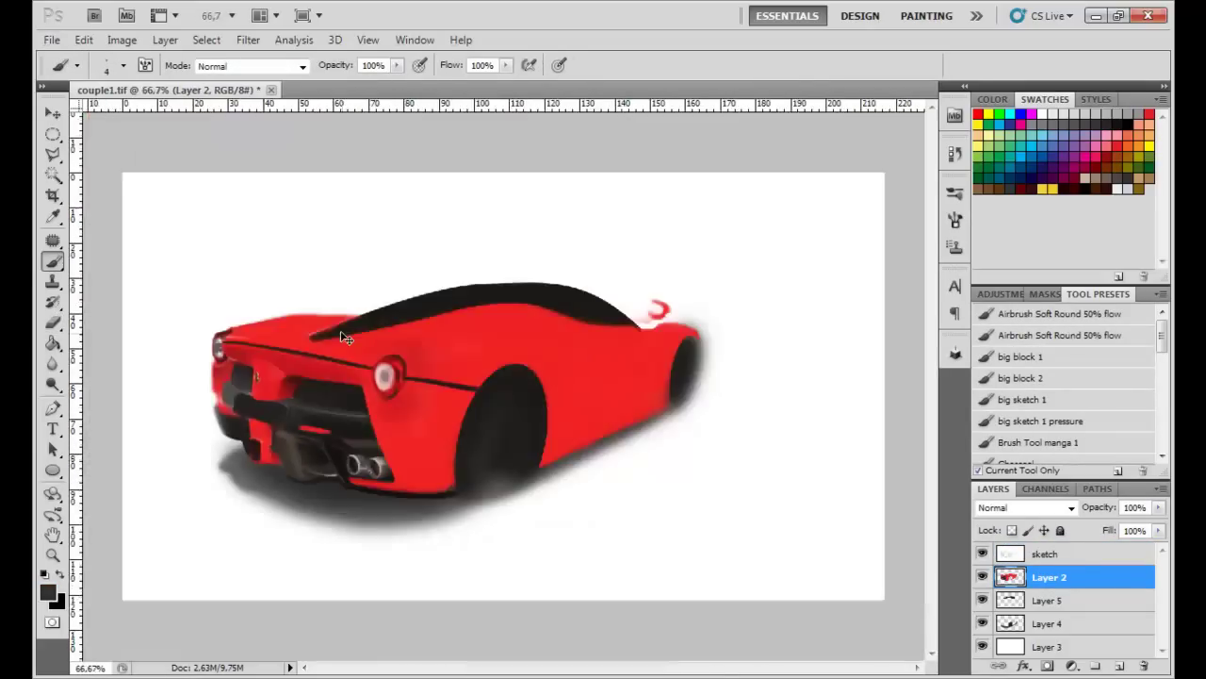
{"action": "key", "text": "ctrl+plus"}
{"action": "left_click", "coordinate": [514, 410], "text": "alt"}
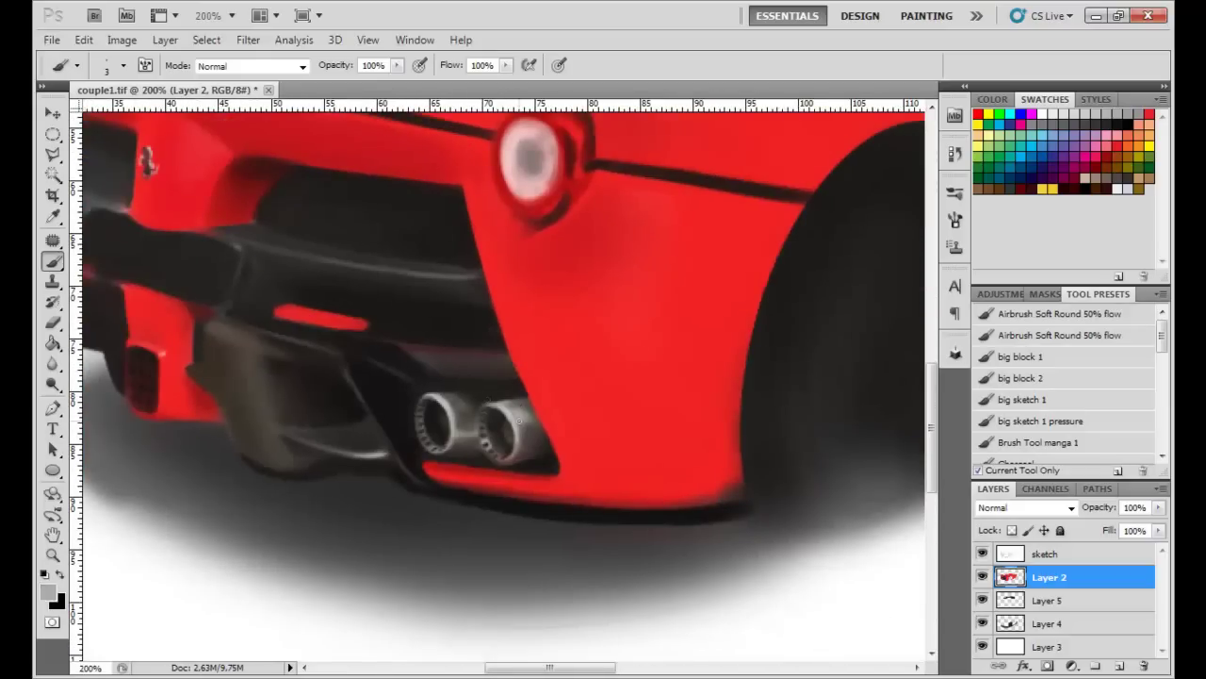
{"action": "key", "text": "ctrl+minus"}
{"action": "key", "text": "ctrl+plus"}
{"action": "key", "text": "ctrl+plus"}
{"action": "left_click", "coordinate": [509, 434], "text": "alt"}
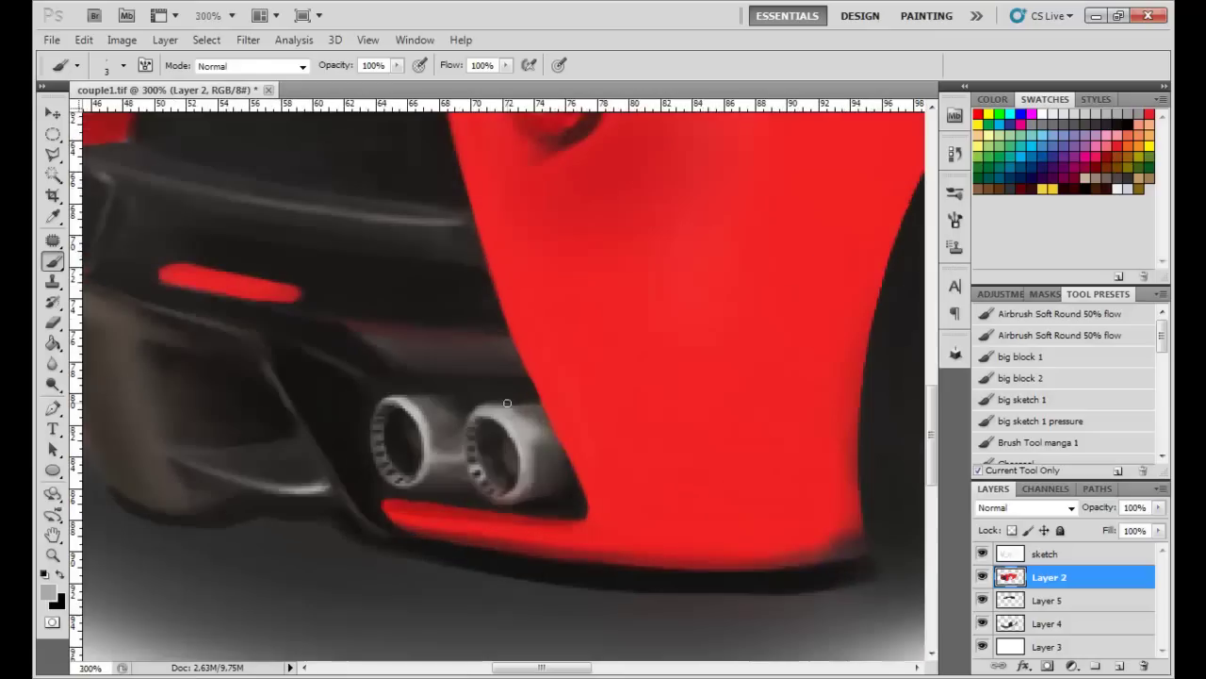
{"action": "key", "text": "bracketleft"}
{"action": "left_click", "coordinate": [480, 416], "text": "alt"}
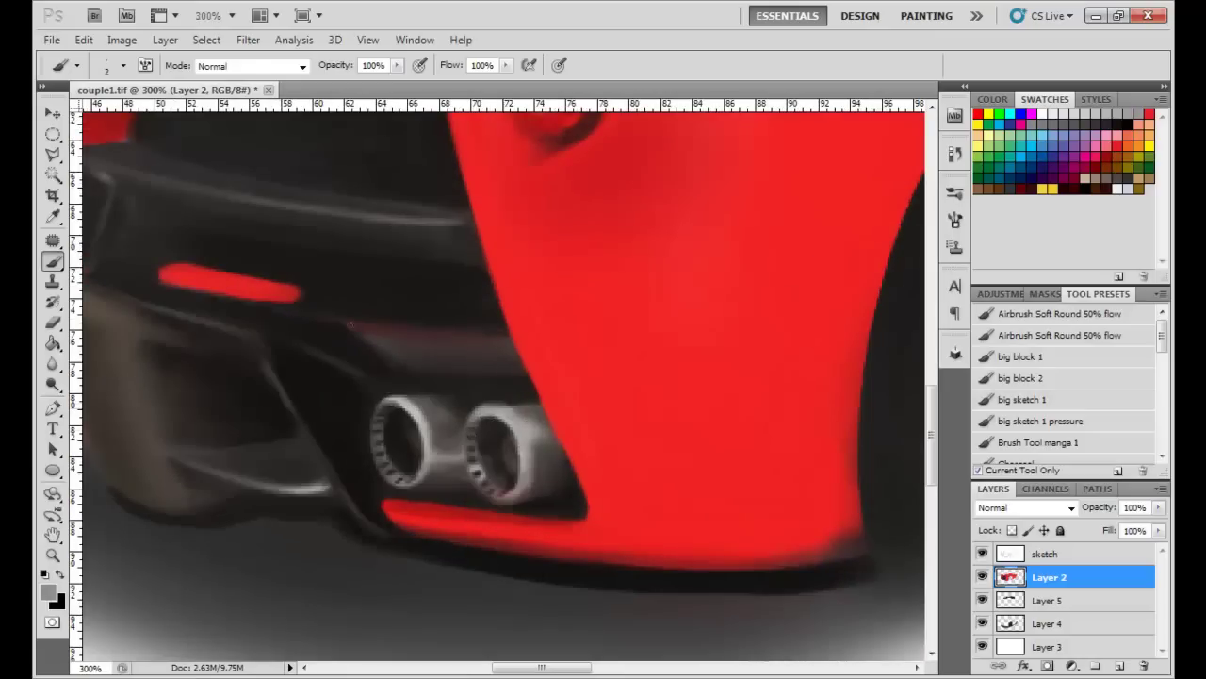
{"action": "key", "text": "ctrl+minus"}
{"action": "key", "text": "ctrl+minus"}
Step: Select the big block 1 brush preset and sample maroon tones near the left tail light
{"action": "key", "text": "ctrl+plus"}
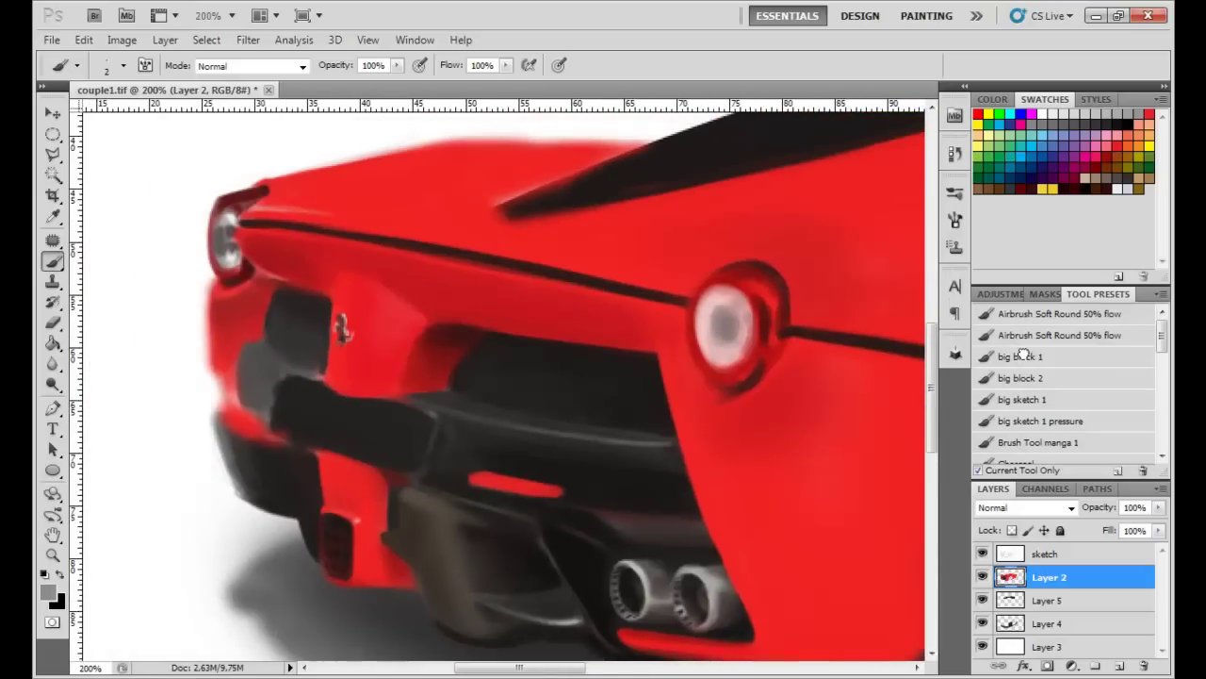
{"action": "left_click", "coordinate": [999, 356]}
{"action": "left_click", "coordinate": [312, 334], "text": "alt"}
{"action": "key", "text": "bracketleft"}
{"action": "key", "text": "bracketleft"}
{"action": "key", "text": "bracketleft"}
{"action": "left_click", "coordinate": [263, 275], "text": "alt"}
{"action": "key", "text": "bracketright"}
{"action": "key", "text": "bracketright"}
{"action": "left_click", "coordinate": [274, 274], "text": "alt"}
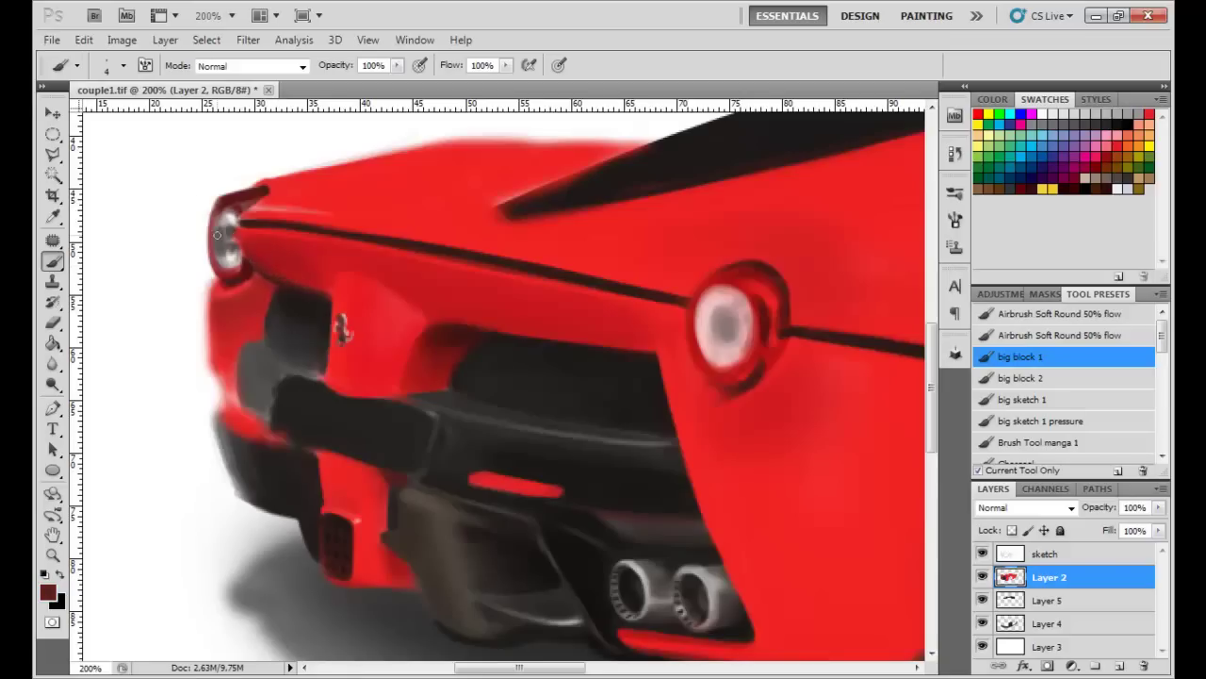
{"action": "left_click", "coordinate": [270, 183], "text": "alt"}
Step: Stroke dark maroon along the left tail light's upper edge and tidy it with the Eraser
{"action": "key", "text": "alt+v"}
{"action": "key", "text": "Escape"}
{"action": "key", "text": "e"}
{"action": "key", "text": "bracketleft"}
{"action": "key", "text": "bracketleft"}
{"action": "key", "text": "bracketleft"}
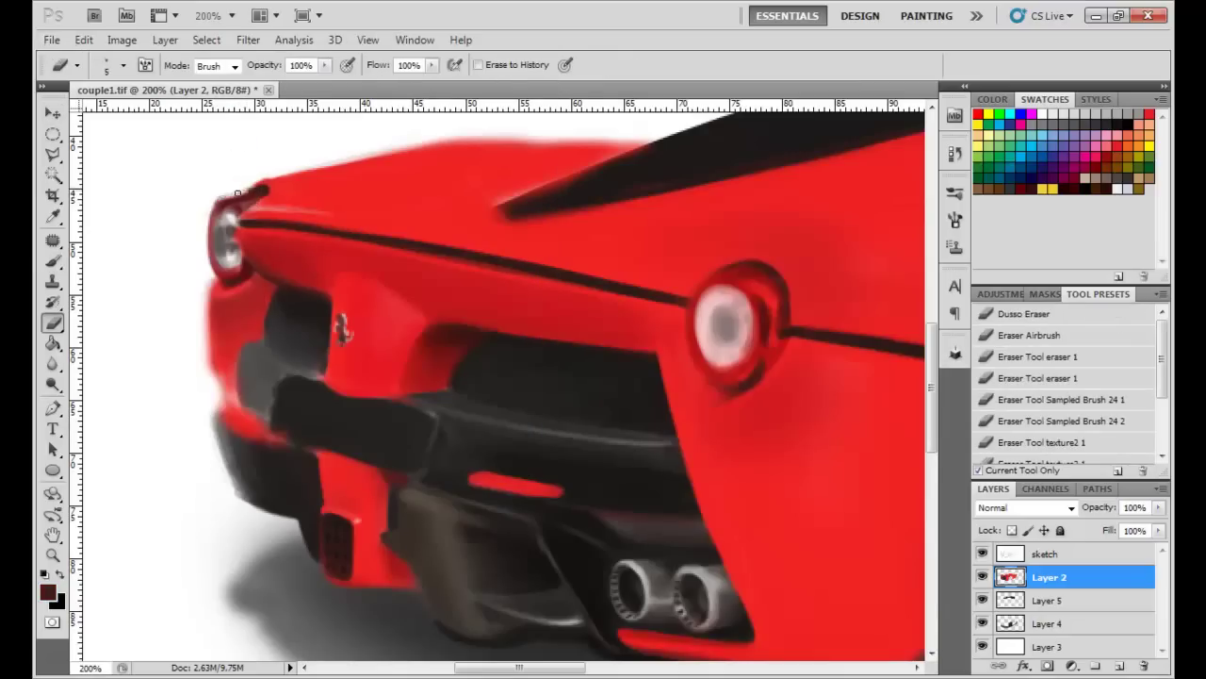
{"action": "key", "text": "b"}
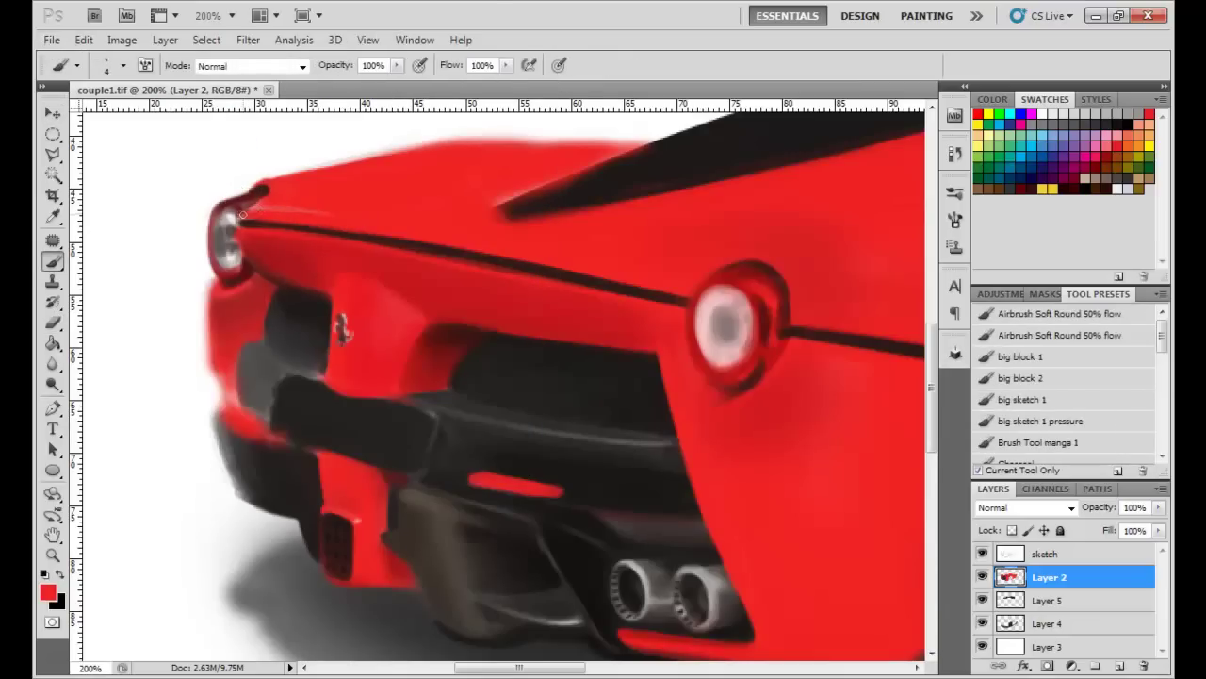
{"action": "left_click", "coordinate": [392, 235], "text": "alt"}
{"action": "left_click_drag", "start_coordinate": [324, 232], "coordinate": [245, 226]}
{"action": "key", "text": "e"}
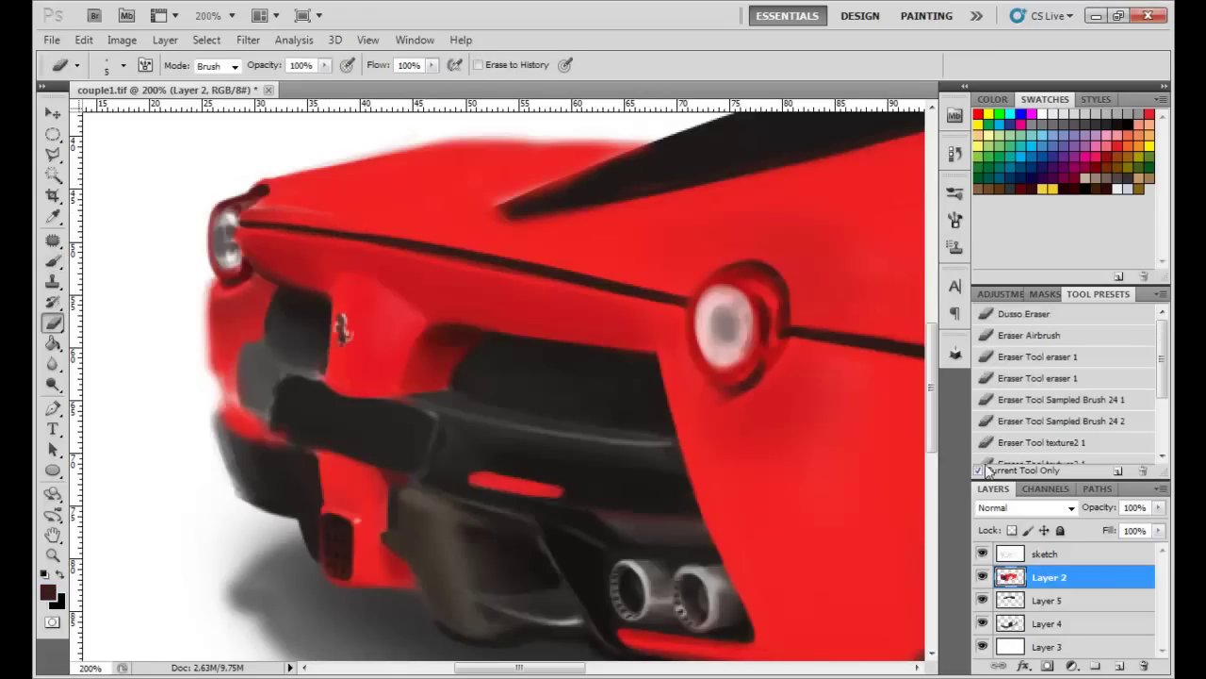
{"action": "key", "text": "alt+bracketright"}
Step: On a new layer, paint red along the car's top edge and erase spill over the black stripe
{"action": "key", "text": "b"}
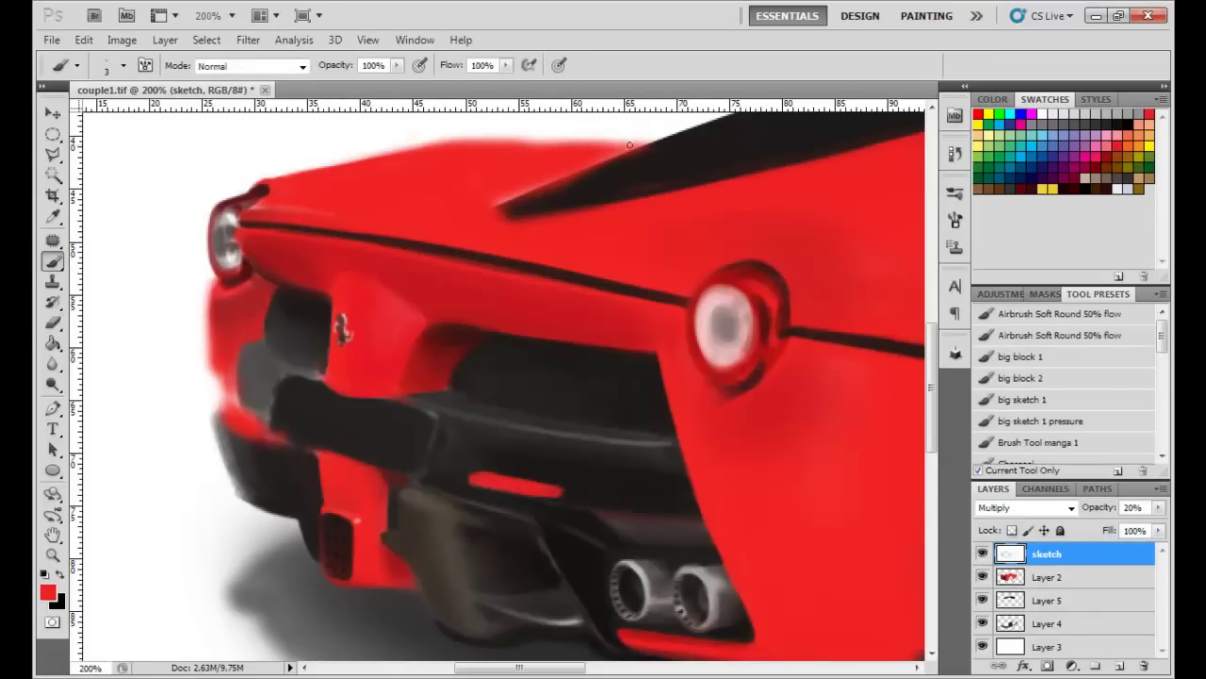
{"action": "key", "text": "alt+bracketleft"}
{"action": "key", "text": "ctrl+shift+alt+n"}
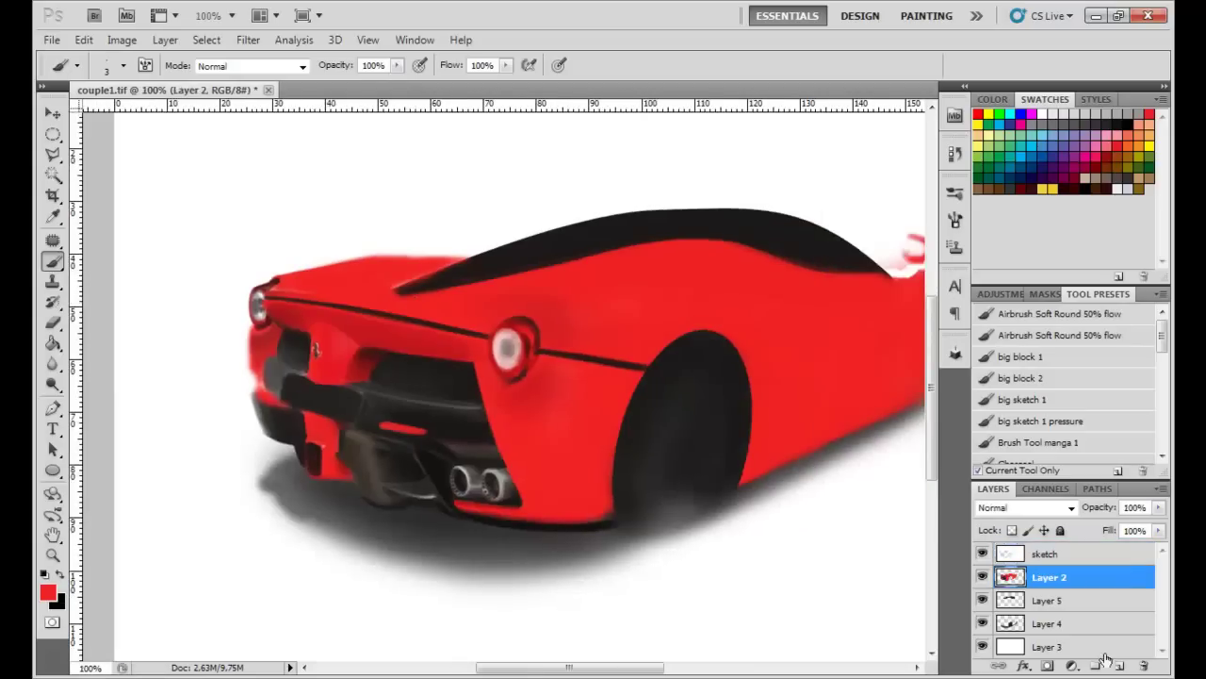
{"action": "left_click_drag", "start_coordinate": [532, 257], "coordinate": [355, 263]}
{"action": "left_click_drag", "start_coordinate": [538, 253], "coordinate": [189, 287]}
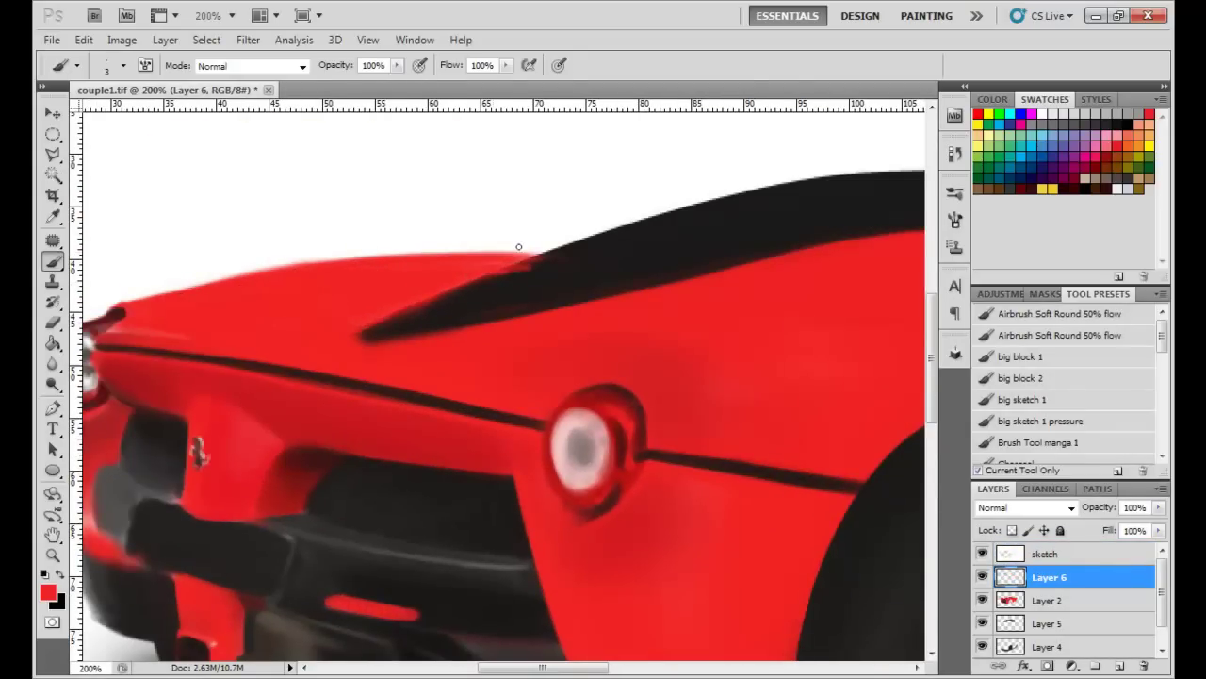
{"action": "key", "text": "e"}
{"action": "left_click_drag", "start_coordinate": [545, 254], "coordinate": [489, 281]}
{"action": "key", "text": "b"}
Step: Add a thin white highlight line and white gloss dabs on the rear deck with a 50% flow airbrush
{"action": "left_click", "coordinate": [213, 250], "text": "alt"}
{"action": "mouse_move", "coordinate": [112, 329]}
{"action": "left_mouse_down"}
{"action": "mouse_move", "coordinate": [207, 338]}
{"action": "mouse_move", "coordinate": [231, 306]}
{"action": "left_mouse_up"}
{"action": "left_click", "coordinate": [1056, 313]}
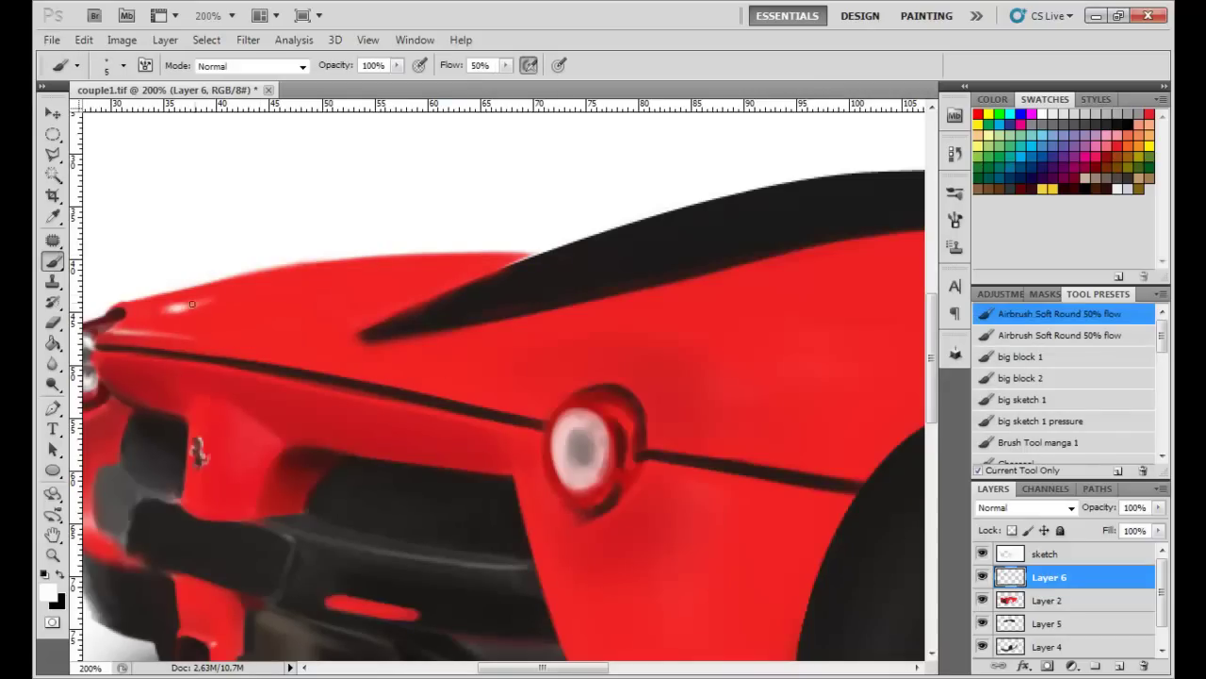
{"action": "left_click", "coordinate": [183, 307]}
{"action": "left_click", "coordinate": [277, 300]}
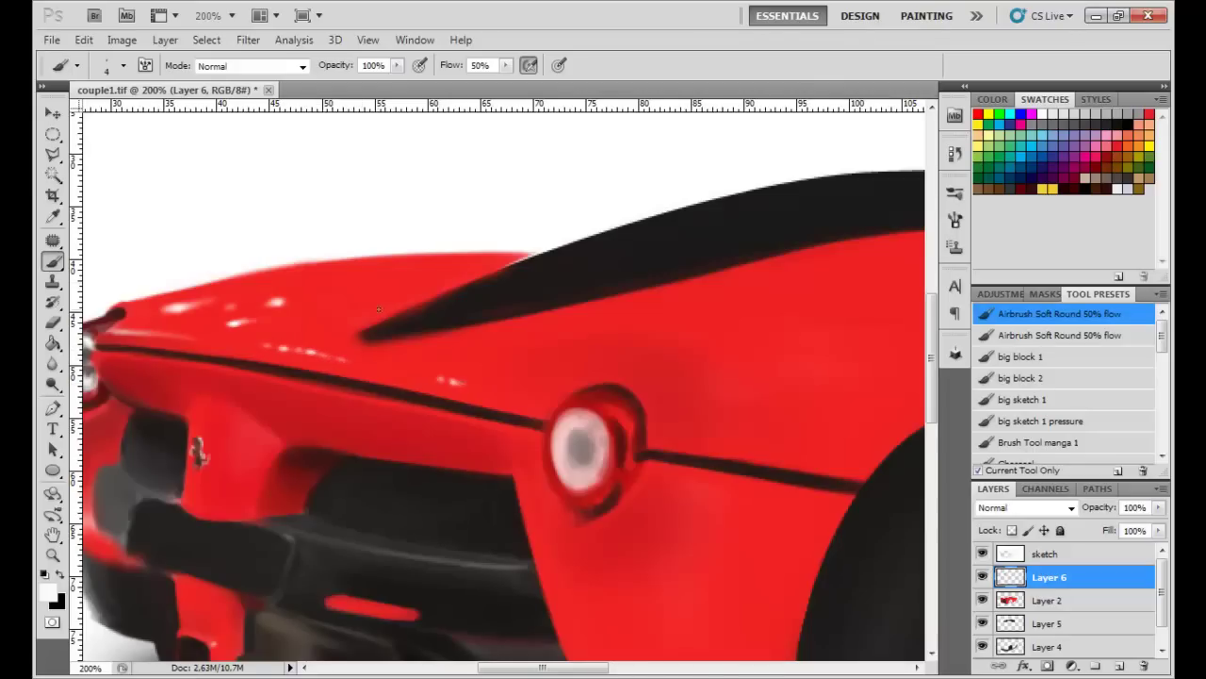
Step: Airbrush faint dark-red shading along the top edge and soften it with a size-20 airbrush eraser
{"action": "left_click", "coordinate": [565, 396], "text": "alt"}
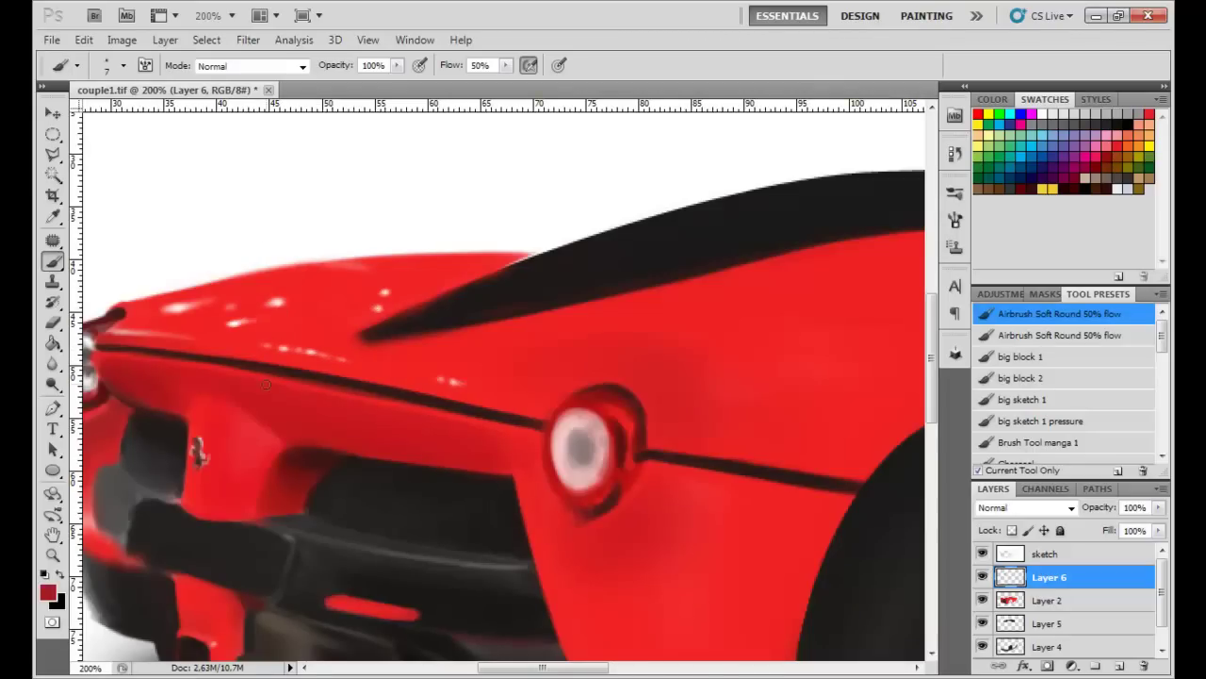
{"action": "left_click_drag", "start_coordinate": [400, 266], "coordinate": [445, 257]}
{"action": "key", "text": "e"}
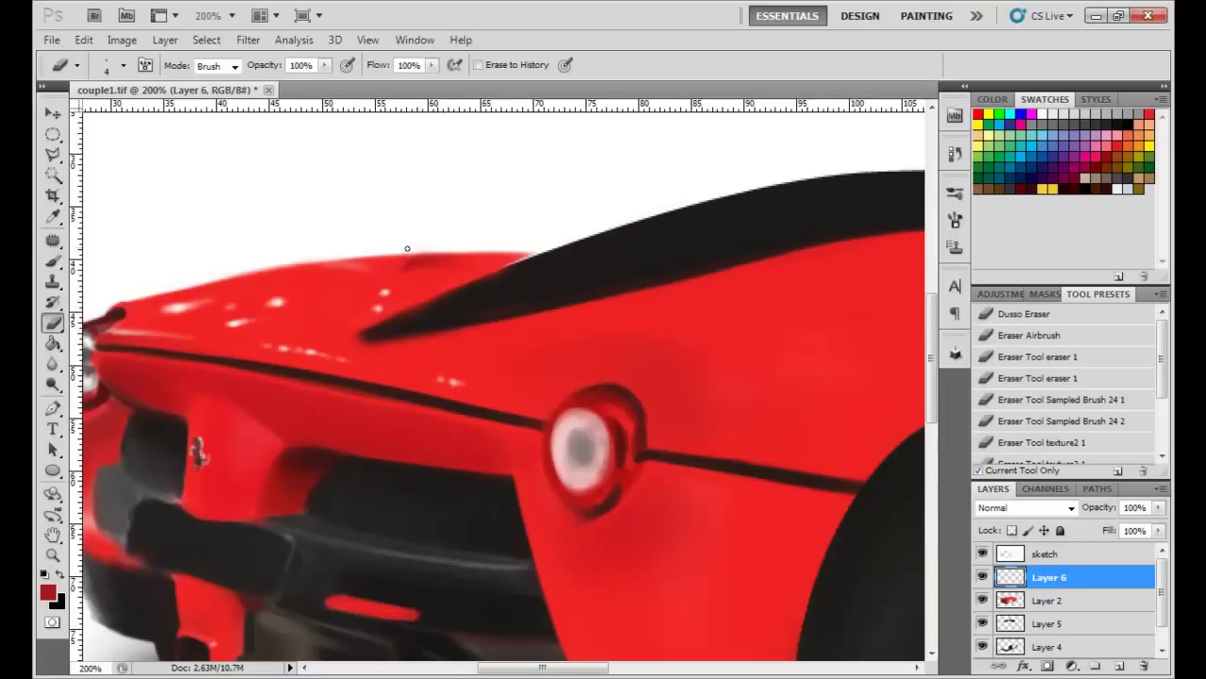
{"action": "key", "text": "period"}
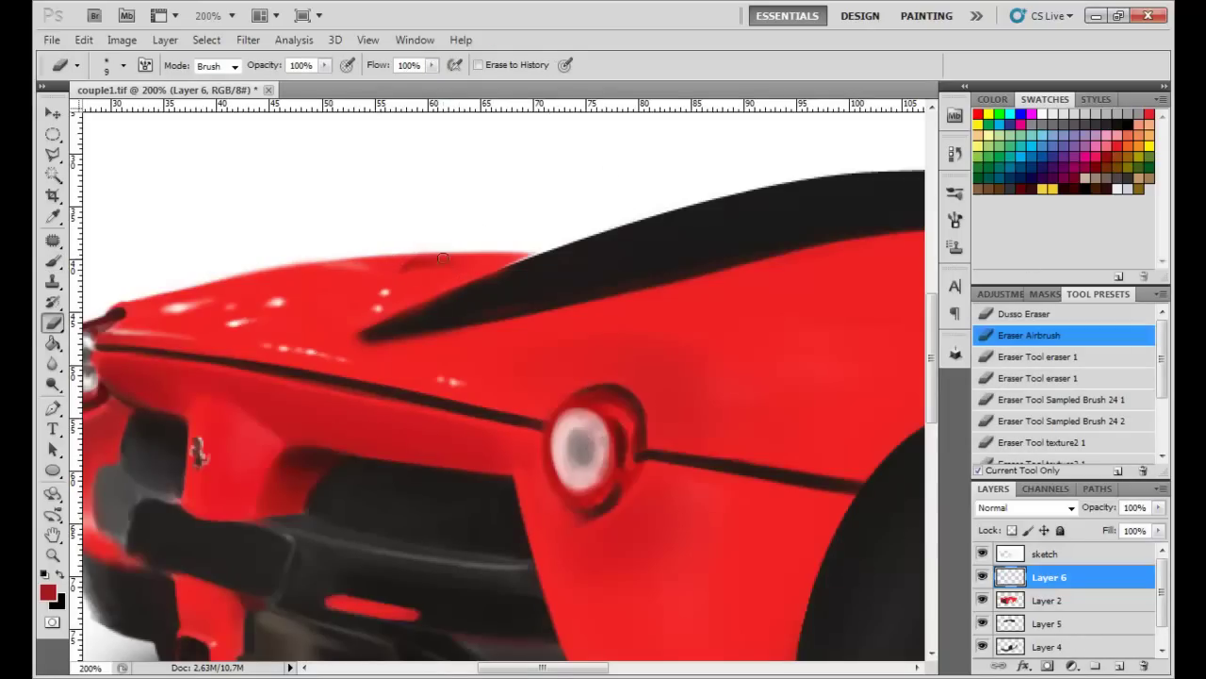
{"action": "key", "text": "bracketleft"}
{"action": "key", "text": "F5"}
{"action": "key", "text": "F5"}
{"action": "key", "text": "bracketright"}
{"action": "key", "text": "b"}
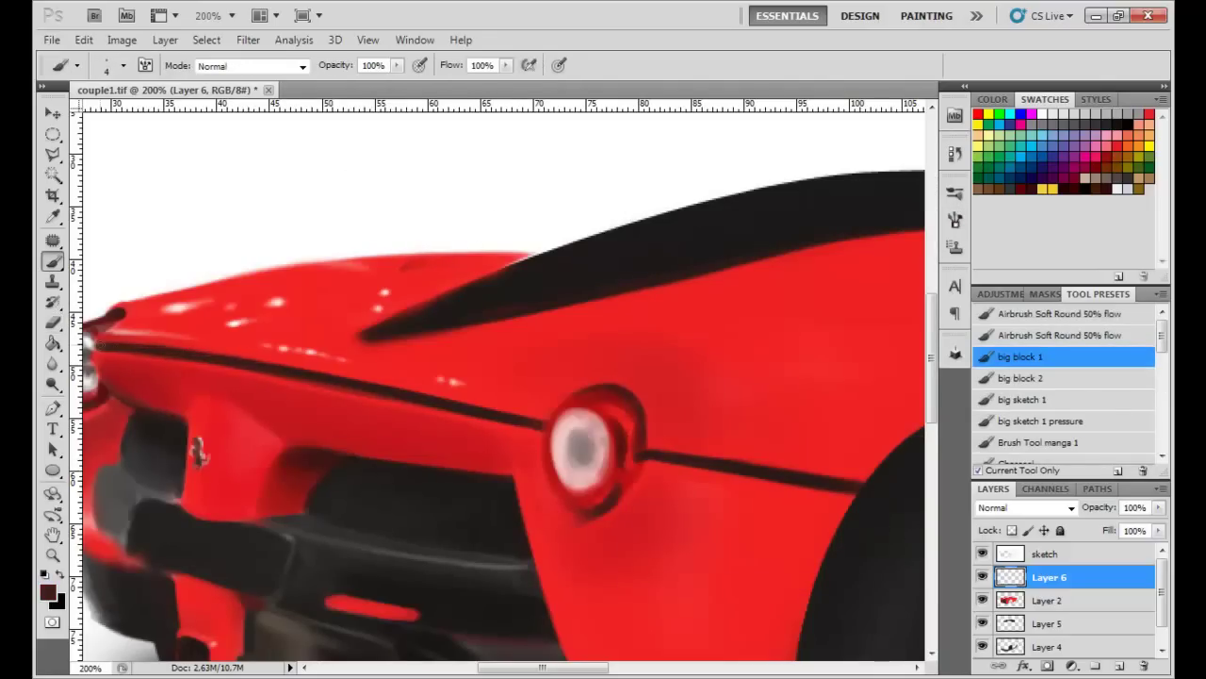
{"action": "left_click", "coordinate": [260, 363], "text": "alt"}
{"action": "left_click", "coordinate": [91, 365], "text": "alt"}
{"action": "left_click", "coordinate": [1059, 313]}
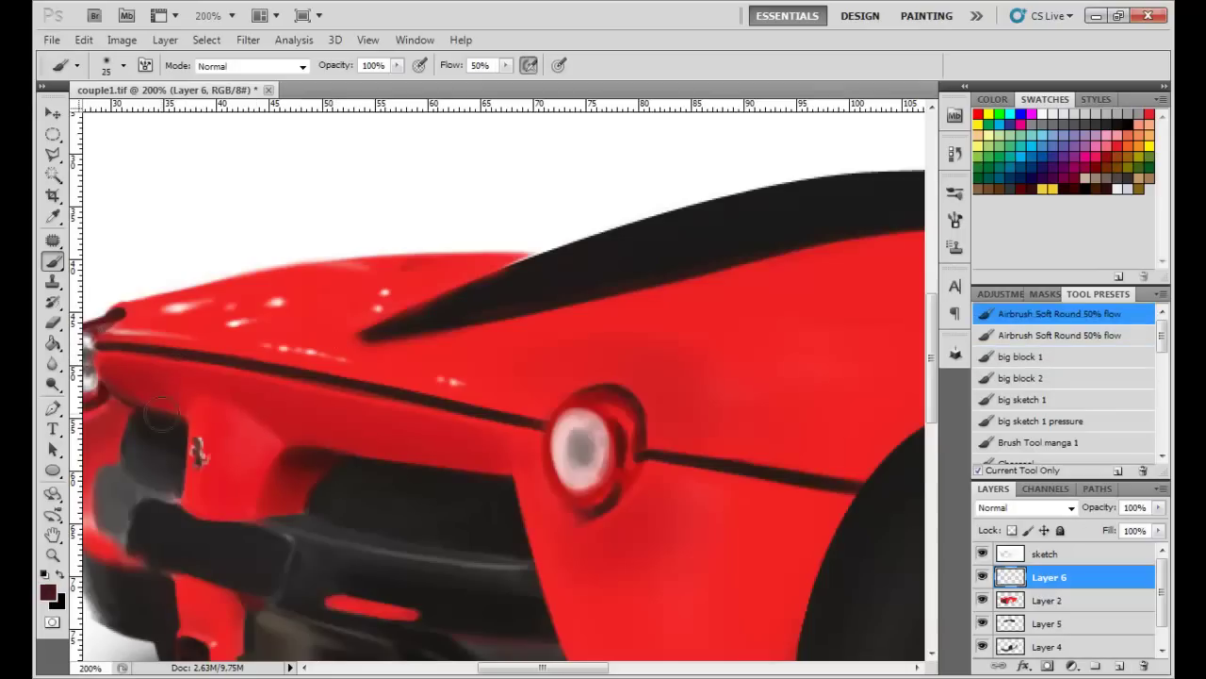
{"action": "key", "text": "e"}
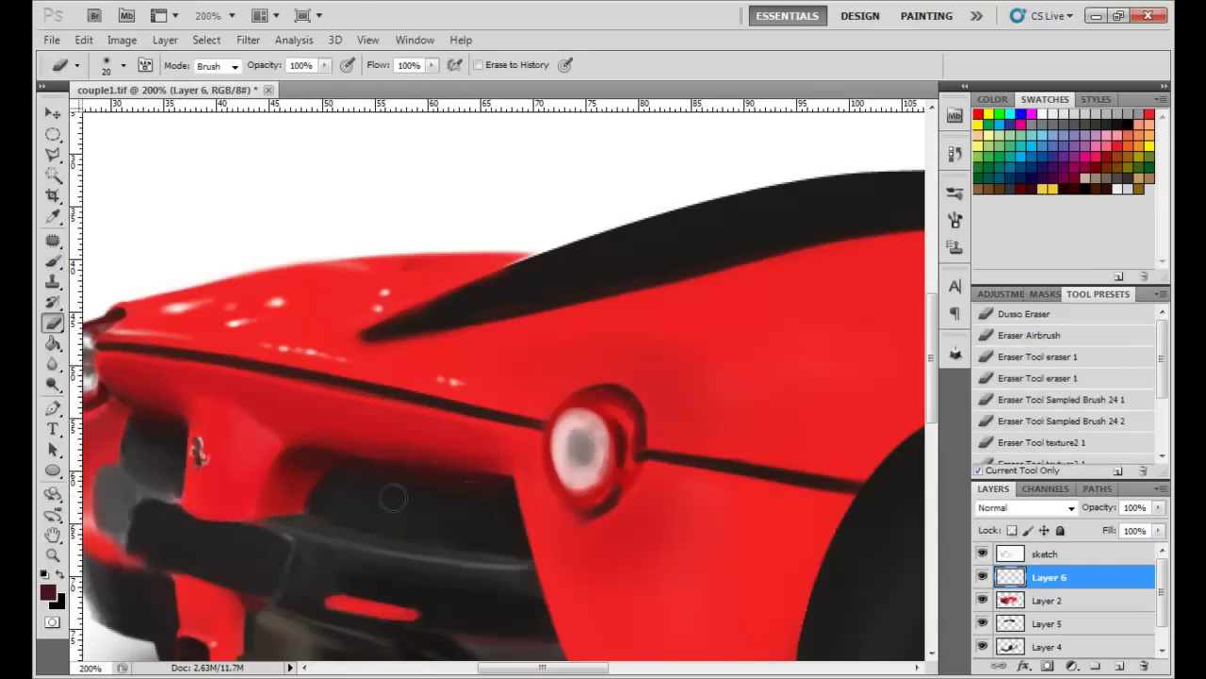
Step: Merge Layer 6 into Layer 2, then Layer 2 into Layer 5, with Ctrl+E
{"action": "key", "text": "ctrl+e"}
{"action": "key", "text": "b"}
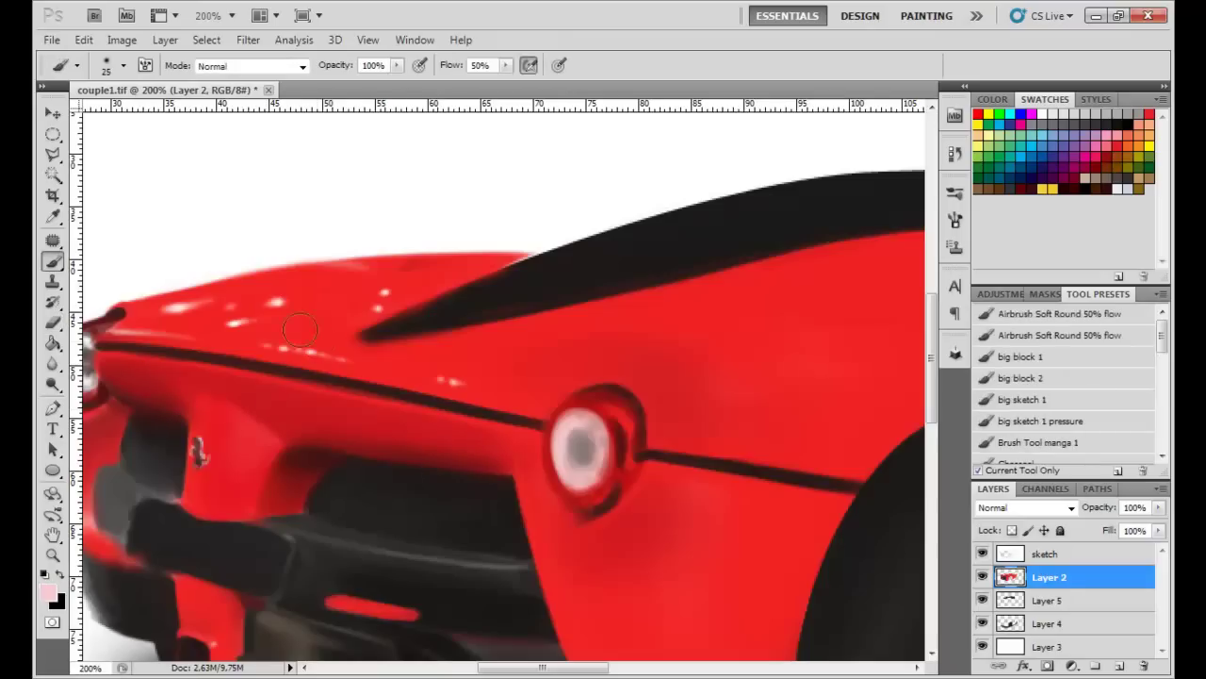
{"action": "key", "text": "ctrl+e"}
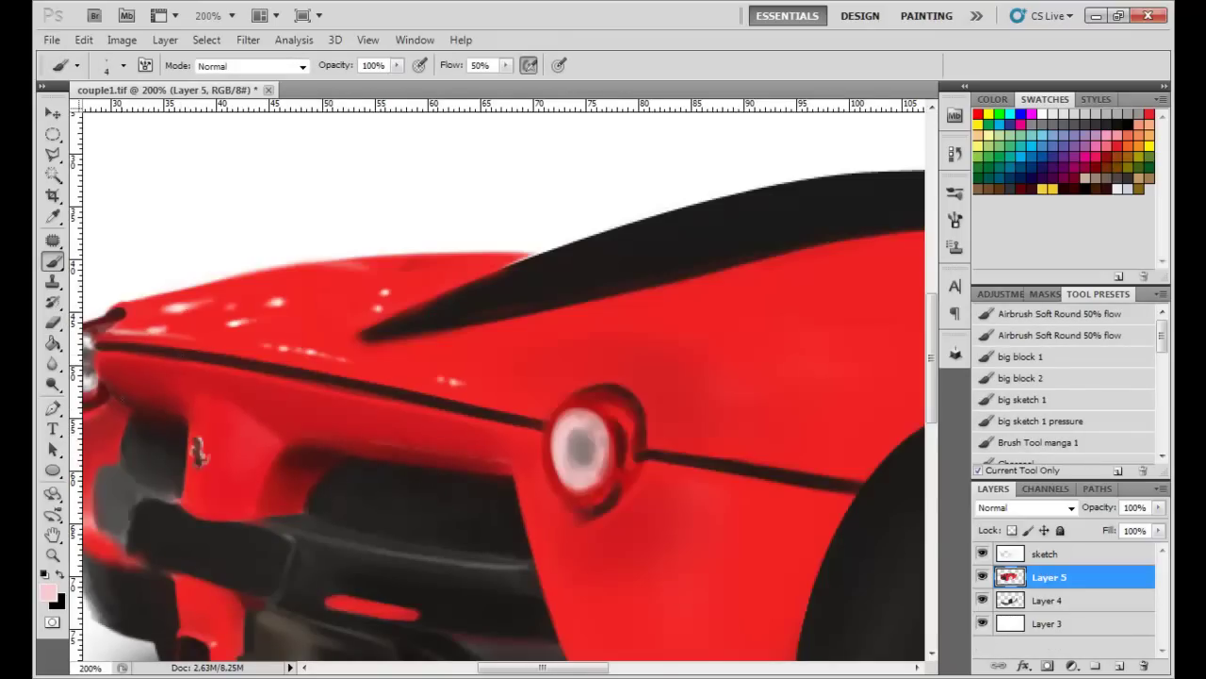
Step: Sample dark red and dark grey from the car and paint dark strokes on the lower bumper
{"action": "scroll", "coordinate": [212, 405], "scroll_direction": "left", "scroll_amount": 3}
{"action": "left_click", "coordinate": [290, 365], "text": "alt"}
{"action": "key", "text": "bracketright"}
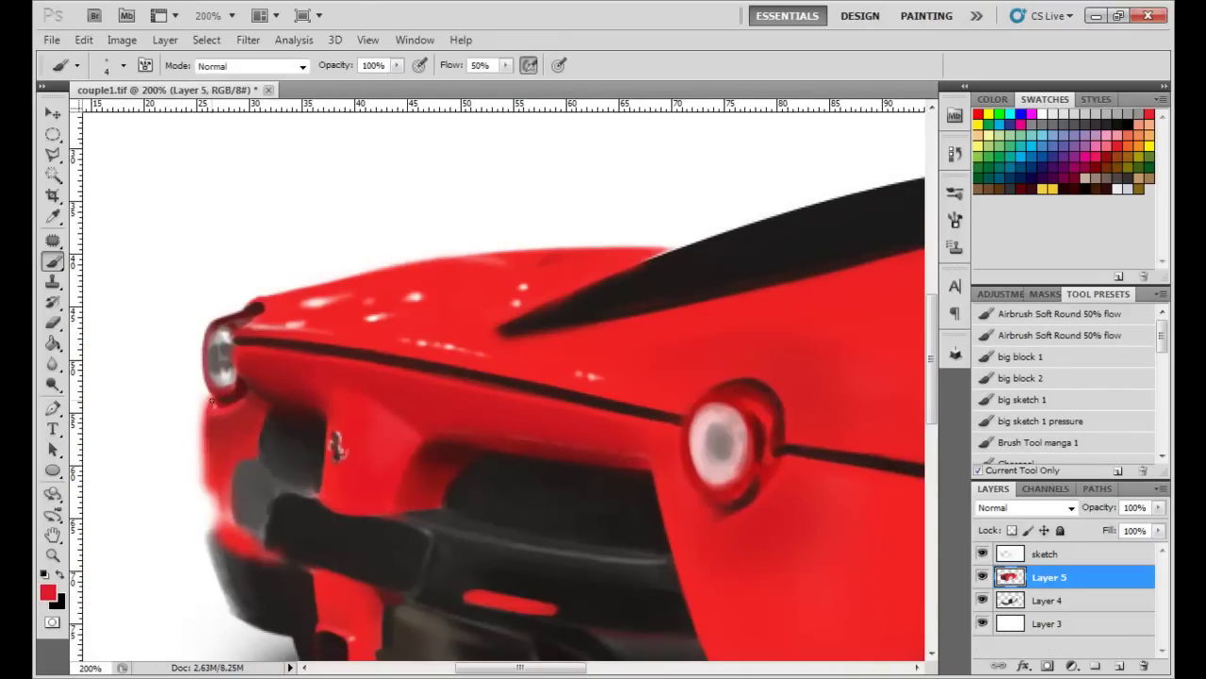
{"action": "left_click", "coordinate": [206, 425], "text": "alt"}
{"action": "key", "text": "e"}
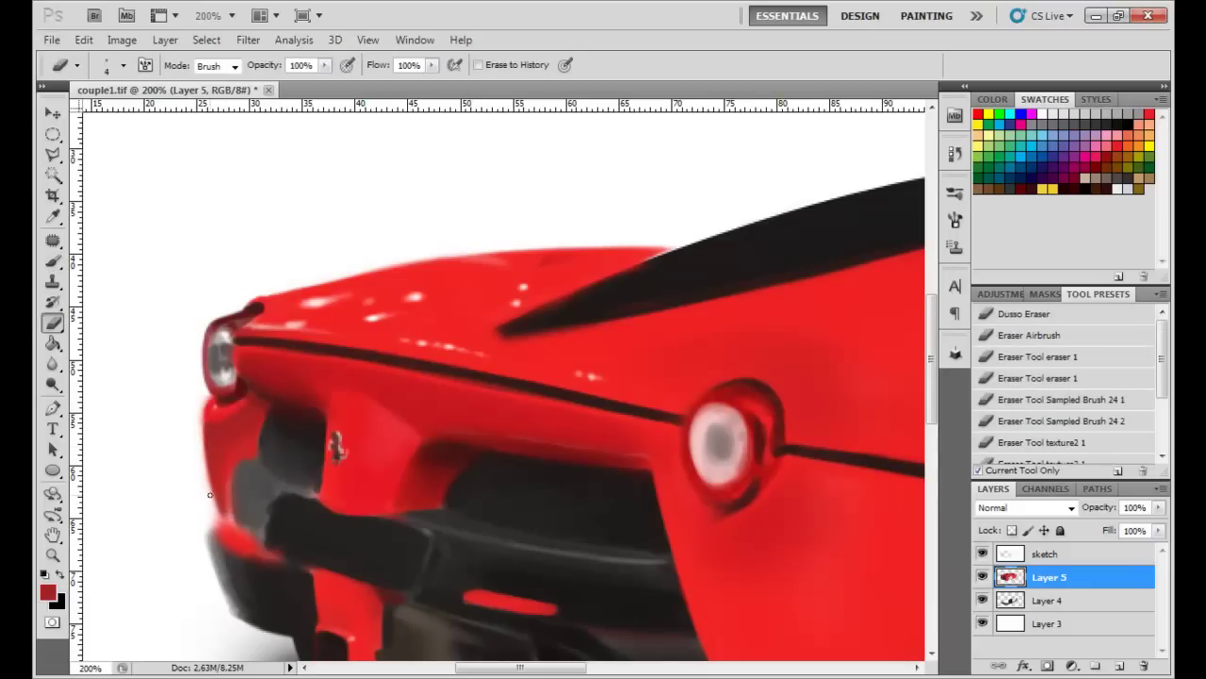
{"action": "key", "text": "b"}
{"action": "left_click", "coordinate": [286, 446], "text": "alt"}
{"action": "key", "text": "bracketleft"}
{"action": "key", "text": "bracketleft"}
{"action": "left_click_drag", "start_coordinate": [238, 483], "coordinate": [234, 518]}
Step: Shade the car's lower rear edge with sampled darker tones at brush sizes 5–6
{"action": "left_click", "coordinate": [236, 517], "text": "alt"}
{"action": "left_click", "coordinate": [247, 529], "text": "alt"}
{"action": "left_click", "coordinate": [241, 483], "text": "alt"}
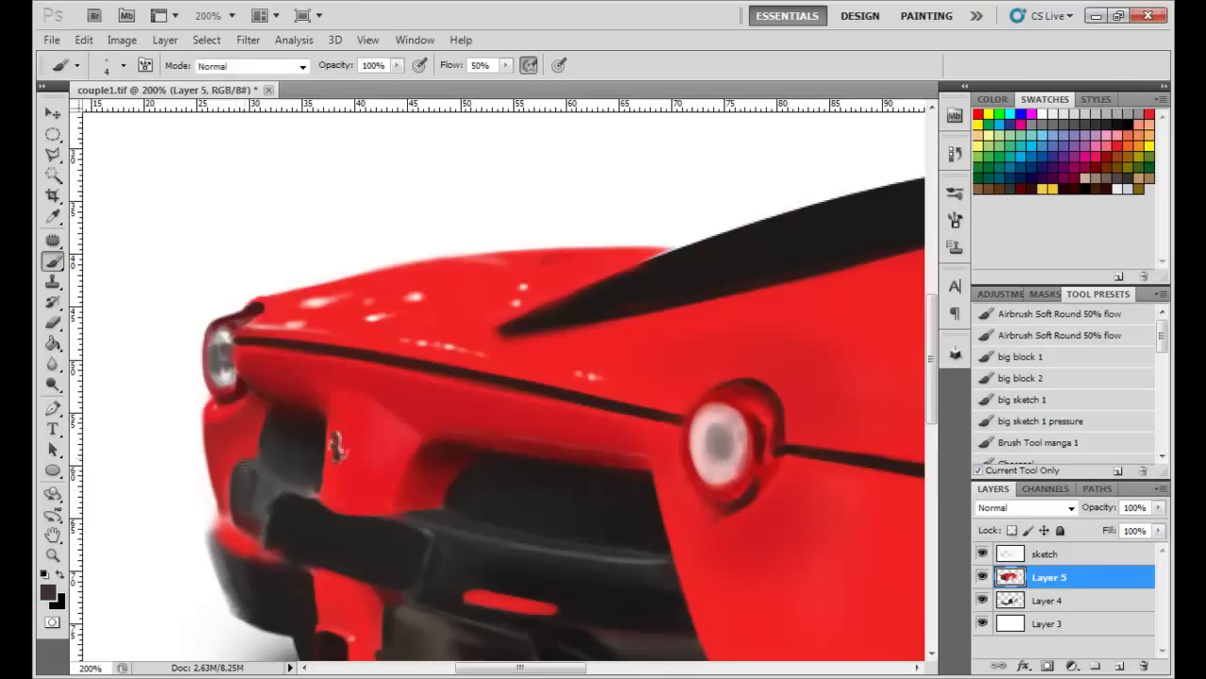
{"action": "left_click", "coordinate": [250, 451], "text": "alt"}
{"action": "key", "text": "bracketright"}
{"action": "key", "text": "bracketright"}
{"action": "left_click_drag", "start_coordinate": [253, 455], "coordinate": [273, 477]}
{"action": "key", "text": "bracketleft"}
{"action": "left_click", "coordinate": [276, 501], "text": "alt"}
{"action": "left_click_drag", "start_coordinate": [273, 500], "coordinate": [269, 522]}
Step: Darken the lower-left bumper edge with dark grey and near-black, then erase part back
{"action": "key", "text": "bracketright"}
{"action": "key", "text": "bracketright"}
{"action": "key", "text": "bracketright"}
{"action": "key", "text": "bracketright"}
{"action": "key", "text": "bracketright"}
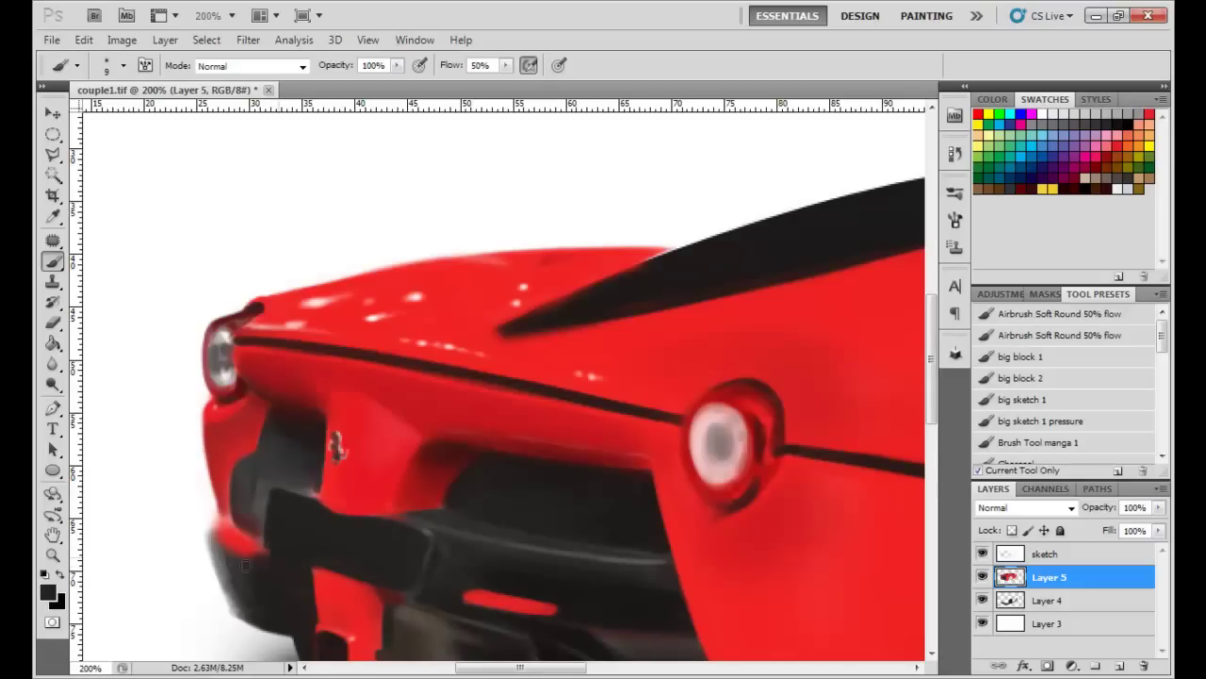
{"action": "left_click", "coordinate": [237, 532], "text": "alt"}
{"action": "mouse_move", "coordinate": [235, 527]}
{"action": "left_mouse_down"}
{"action": "mouse_move", "coordinate": [260, 545]}
{"action": "mouse_move", "coordinate": [217, 545]}
{"action": "mouse_move", "coordinate": [253, 603]}
{"action": "mouse_move", "coordinate": [209, 544]}
{"action": "left_mouse_up"}
{"action": "key", "text": "bracketleft"}
{"action": "key", "text": "bracketleft"}
{"action": "key", "text": "bracketleft"}
{"action": "left_click", "coordinate": [264, 558], "text": "alt"}
{"action": "key", "text": "bracketright"}
{"action": "key", "text": "bracketright"}
{"action": "key", "text": "bracketright"}
{"action": "key", "text": "e"}
{"action": "left_click_drag", "start_coordinate": [236, 613], "coordinate": [213, 520]}
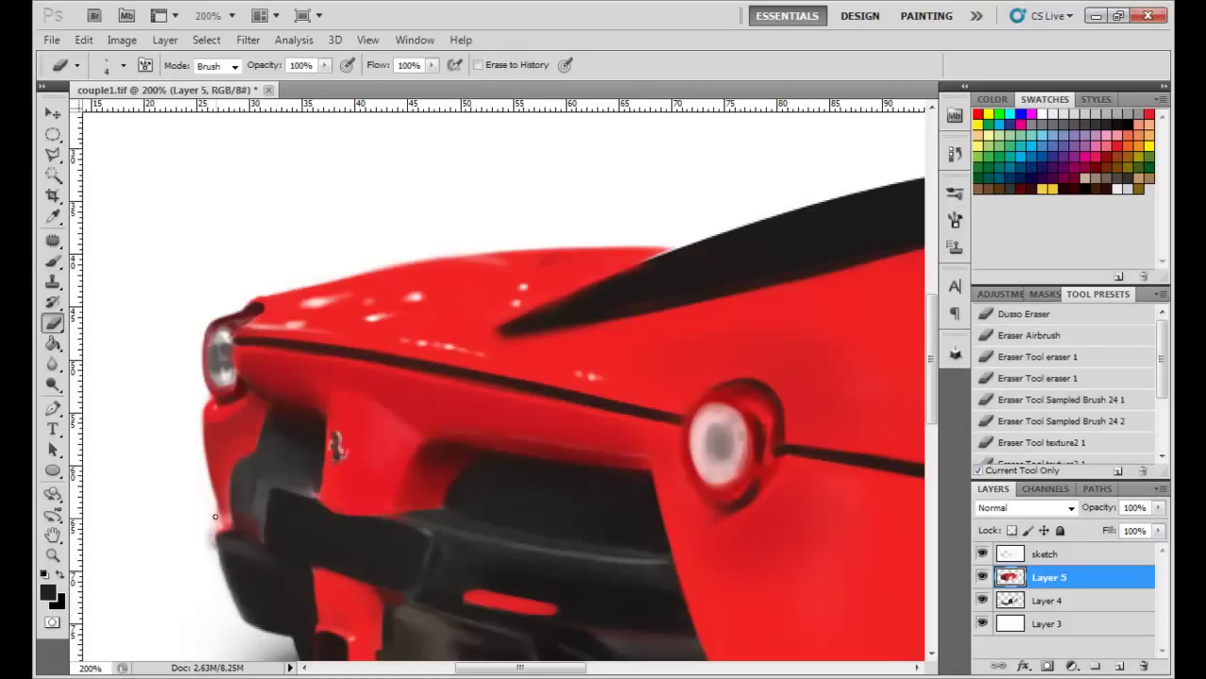
Step: Repaint the lower-left red edge and extend dark grey along the lower-left bumper
{"action": "key", "text": "b"}
{"action": "left_click", "coordinate": [222, 438], "text": "alt"}
{"action": "key", "text": "bracketleft"}
{"action": "key", "text": "bracketleft"}
{"action": "key", "text": "bracketleft"}
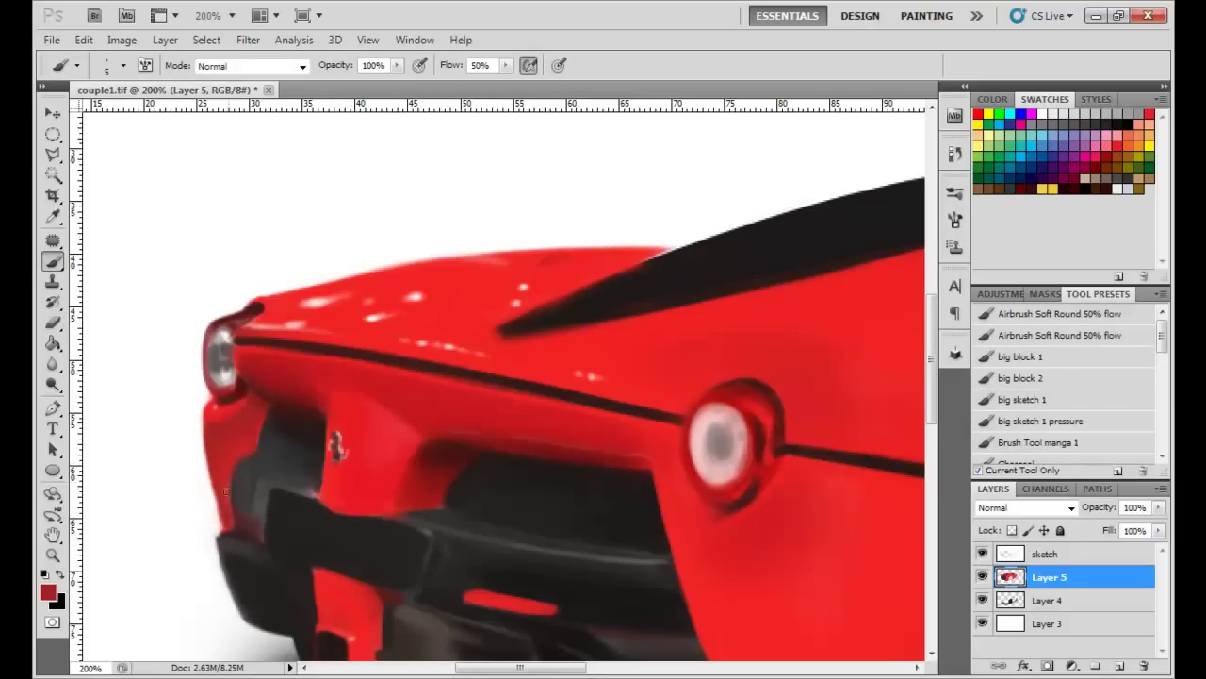
{"action": "mouse_move", "coordinate": [234, 509]}
{"action": "left_mouse_down"}
{"action": "mouse_move", "coordinate": [228, 530]}
{"action": "mouse_move", "coordinate": [212, 477]}
{"action": "left_mouse_up"}
{"action": "key", "text": "e"}
{"action": "key", "text": "b"}
{"action": "left_click", "coordinate": [224, 389], "text": "alt"}
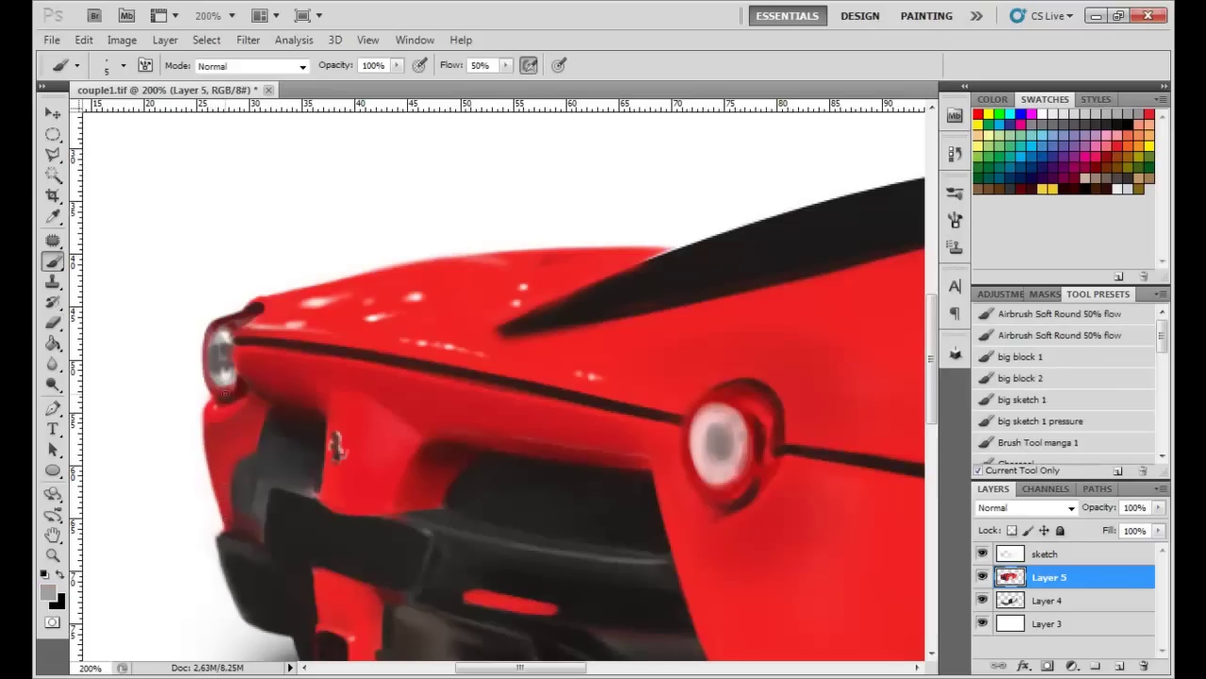
{"action": "left_click", "coordinate": [226, 539], "text": "alt"}
{"action": "left_click_drag", "start_coordinate": [218, 530], "coordinate": [213, 573]}
Step: Add subtle dark paint along the bumper edge with the hard big block brush
{"action": "left_click", "coordinate": [213, 534], "text": "alt"}
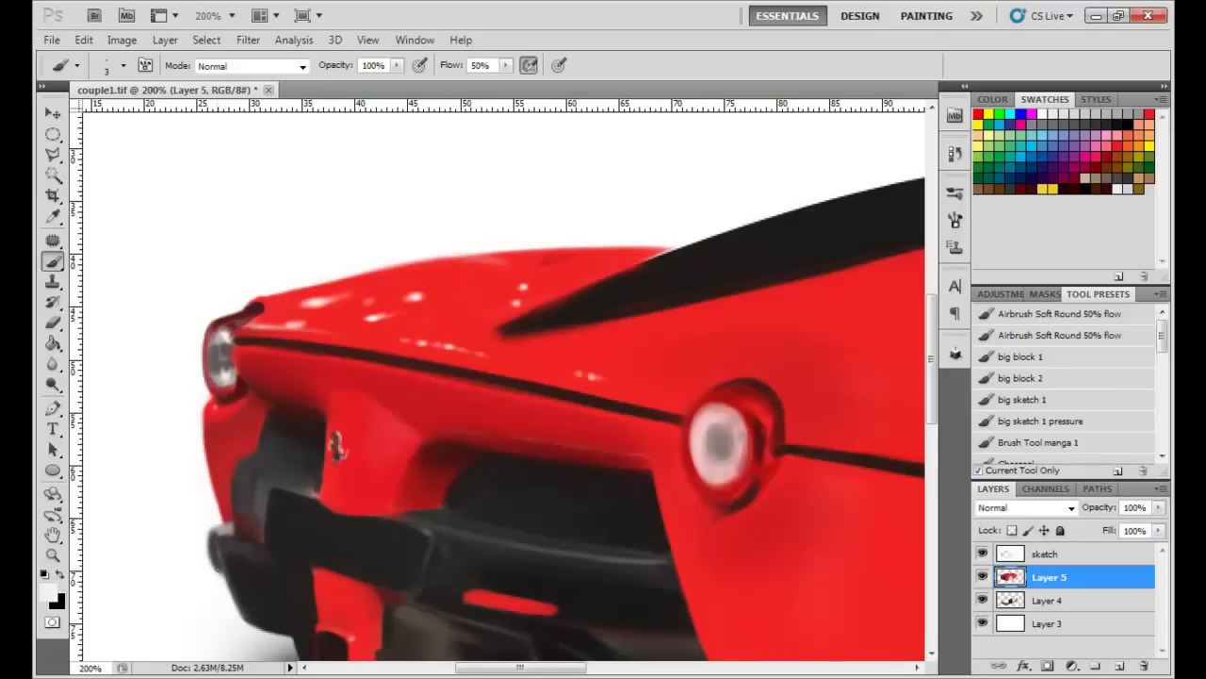
{"action": "key", "text": "period"}
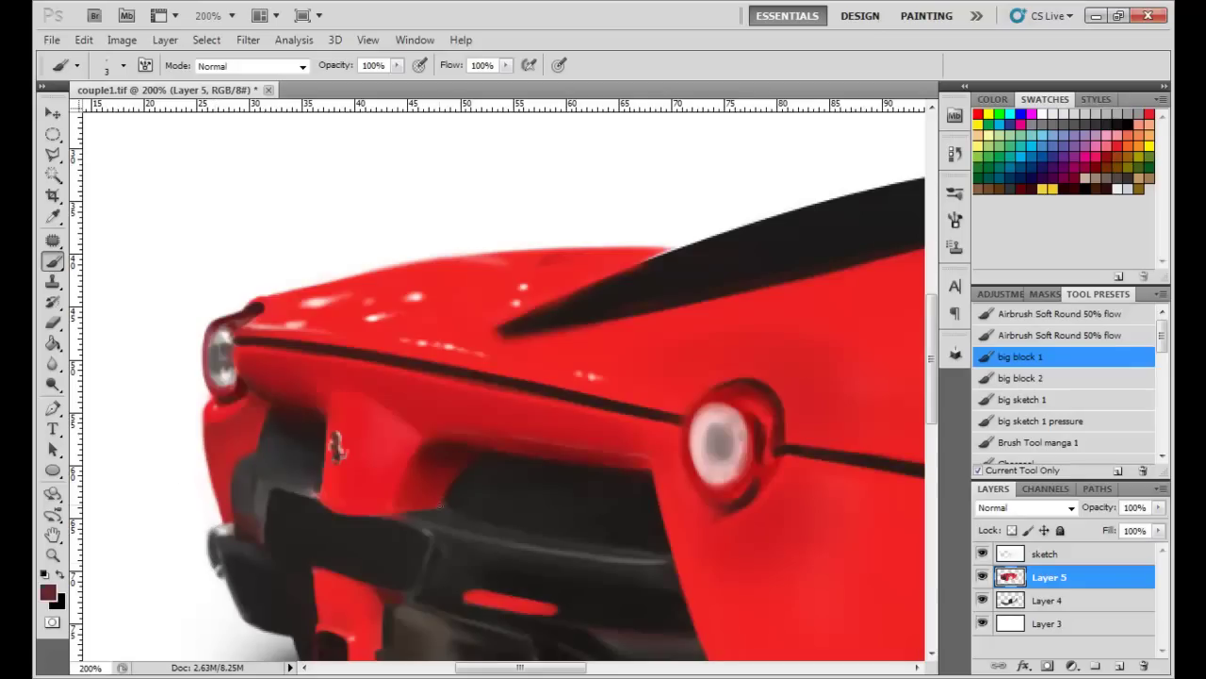
{"action": "left_click_drag", "start_coordinate": [431, 524], "coordinate": [423, 532]}
{"action": "left_click", "coordinate": [411, 497], "text": "alt"}
{"action": "left_click", "coordinate": [311, 491], "text": "alt"}
{"action": "left_click", "coordinate": [313, 479], "text": "alt"}
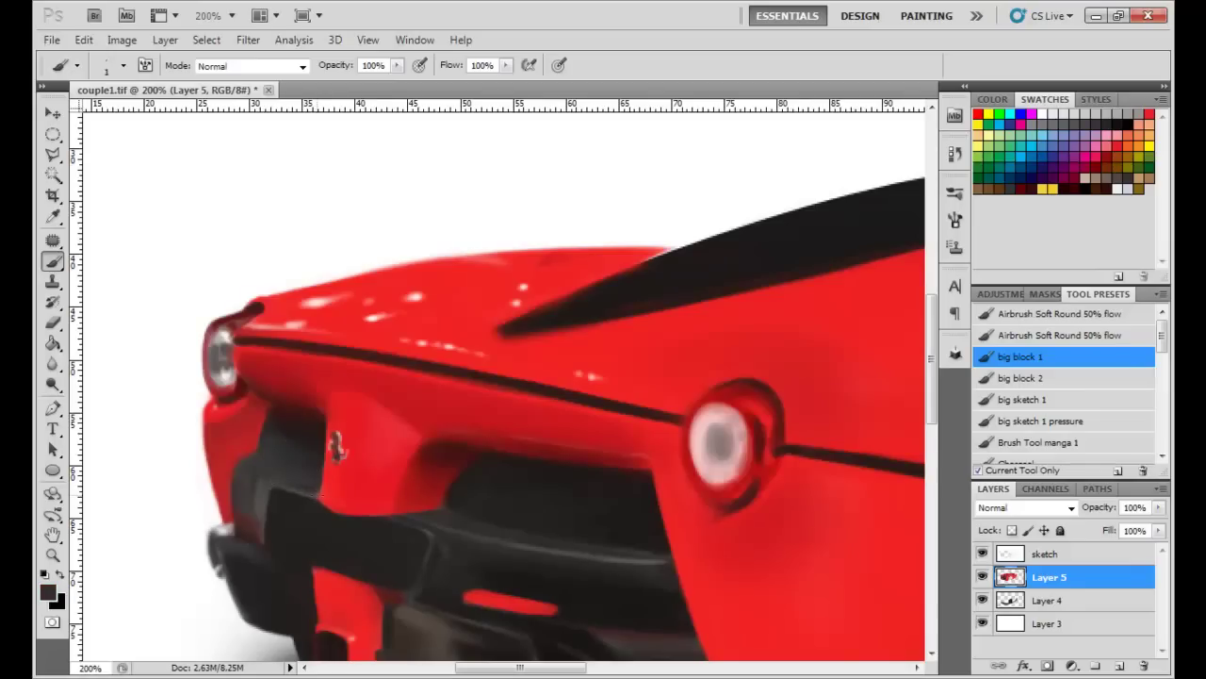
{"action": "left_click", "coordinate": [311, 488], "text": "alt"}
{"action": "left_click", "coordinate": [453, 497], "text": "alt"}
{"action": "scroll", "coordinate": [442, 490], "scroll_direction": "up", "scroll_amount": 1}
Step: Touch up the grille's top edge with dark red and bright red strokes
{"action": "left_click_drag", "start_coordinate": [423, 451], "coordinate": [414, 492]}
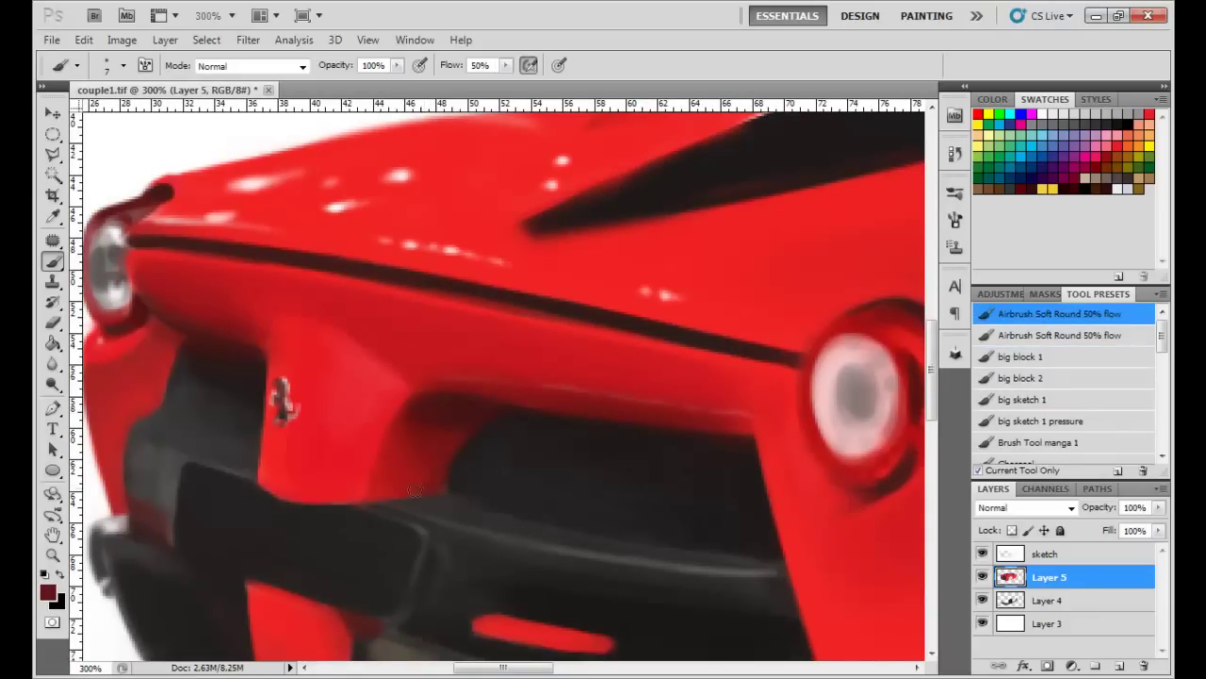
{"action": "key", "text": "period"}
{"action": "left_click", "coordinate": [341, 497], "text": "alt"}
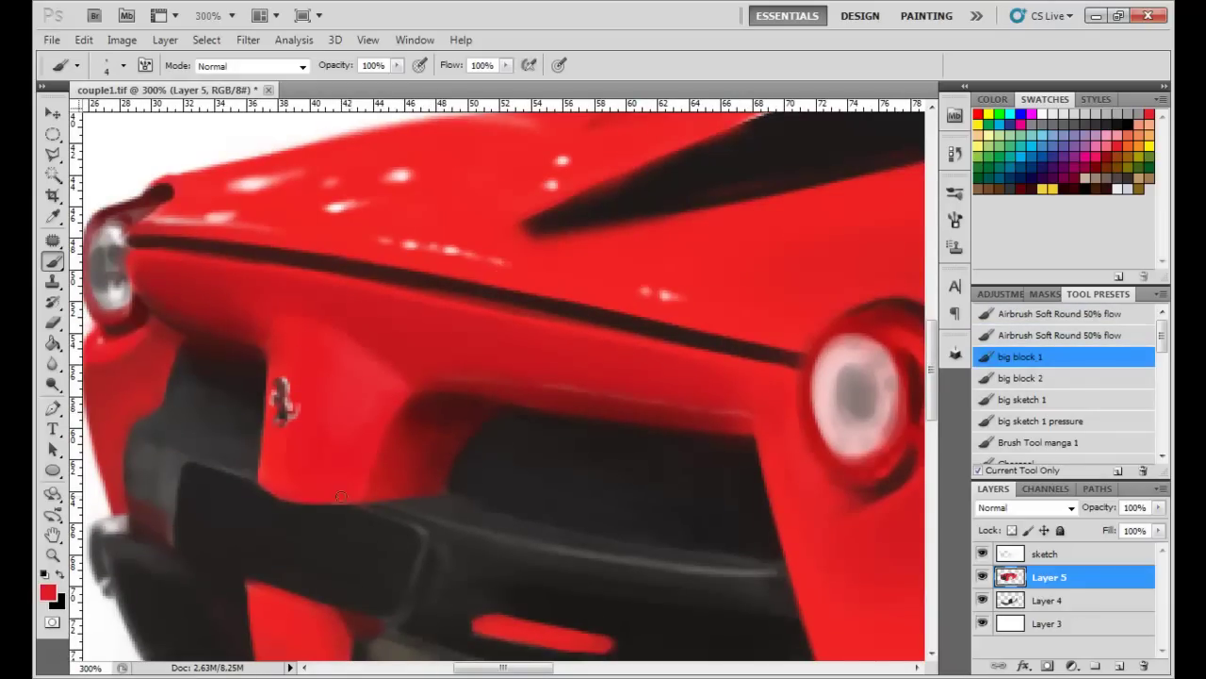
{"action": "left_click", "coordinate": [355, 498]}
{"action": "left_click", "coordinate": [409, 569], "text": "alt"}
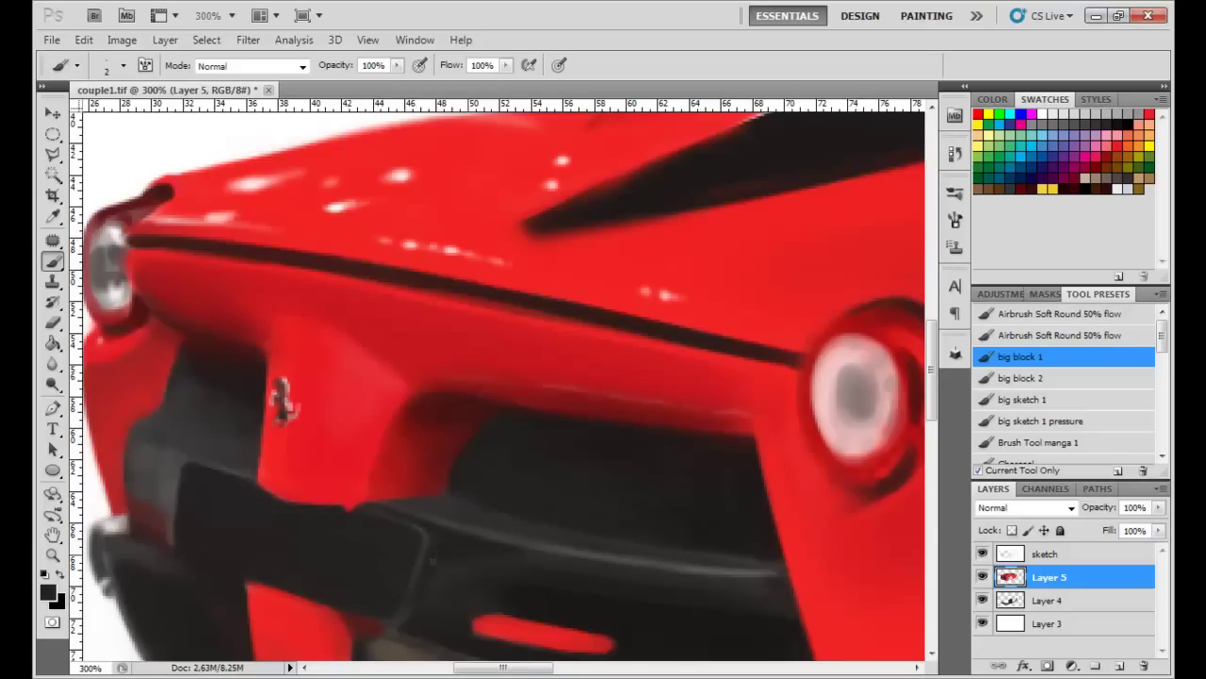
{"action": "left_click", "coordinate": [1059, 313]}
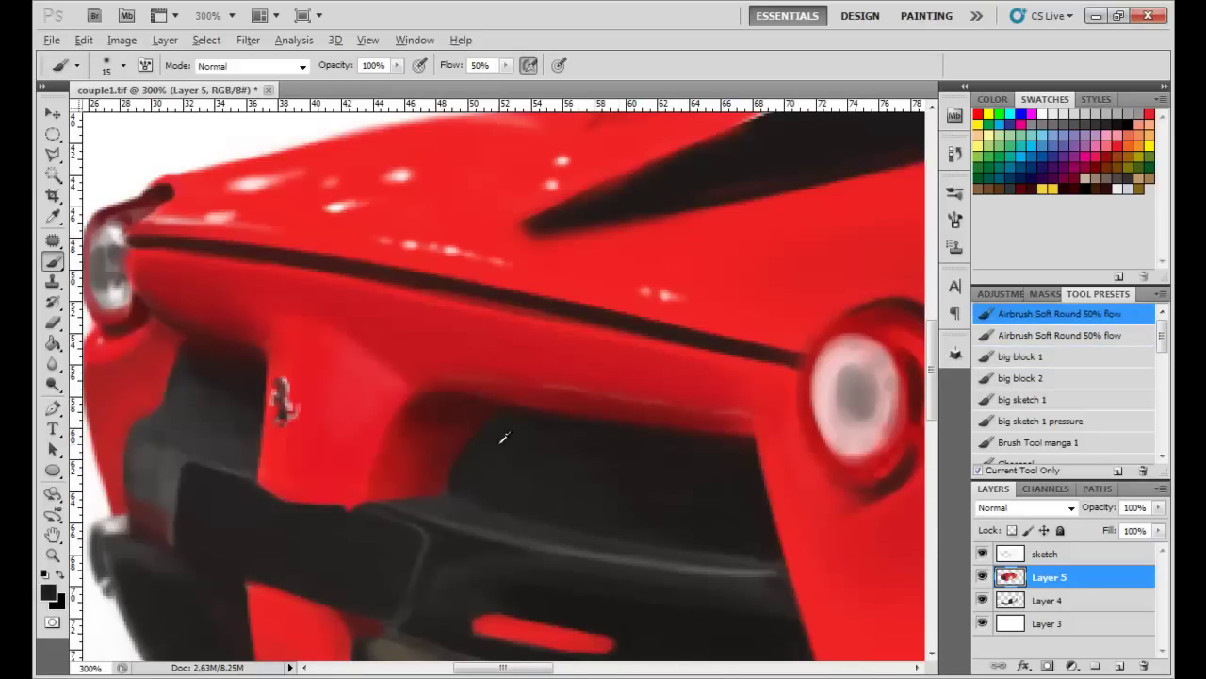
{"action": "left_click", "coordinate": [231, 397], "text": "alt"}
Step: Add a new empty Layer 6 above Layer 5 with a size 6 brush
{"action": "key", "text": "ctrl+shift+alt+n"}
{"action": "key", "text": "bracketleft"}
{"action": "key", "text": "bracketleft"}
{"action": "key", "text": "bracketleft"}
{"action": "key", "text": "bracketright"}
{"action": "key", "text": "bracketright"}
{"action": "key", "text": "bracketright"}
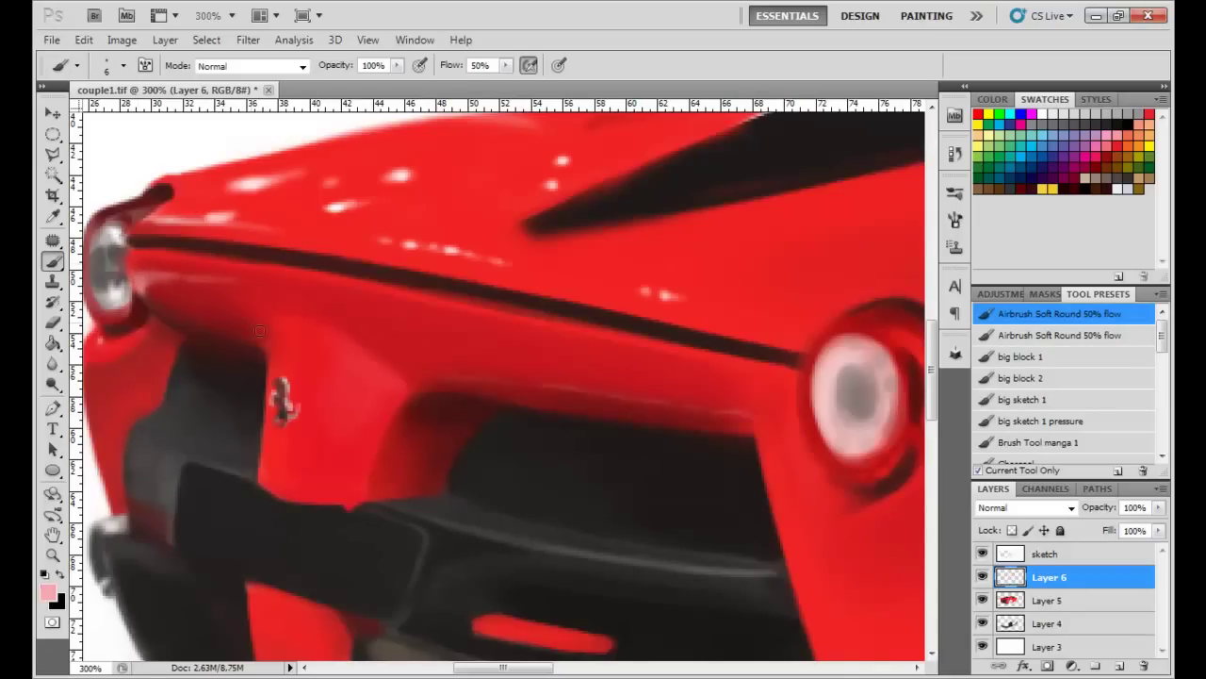
Step: Paint a thin stroke along the black body line and darken the left taillight's bottom
{"action": "left_click_drag", "start_coordinate": [448, 253], "coordinate": [247, 236]}
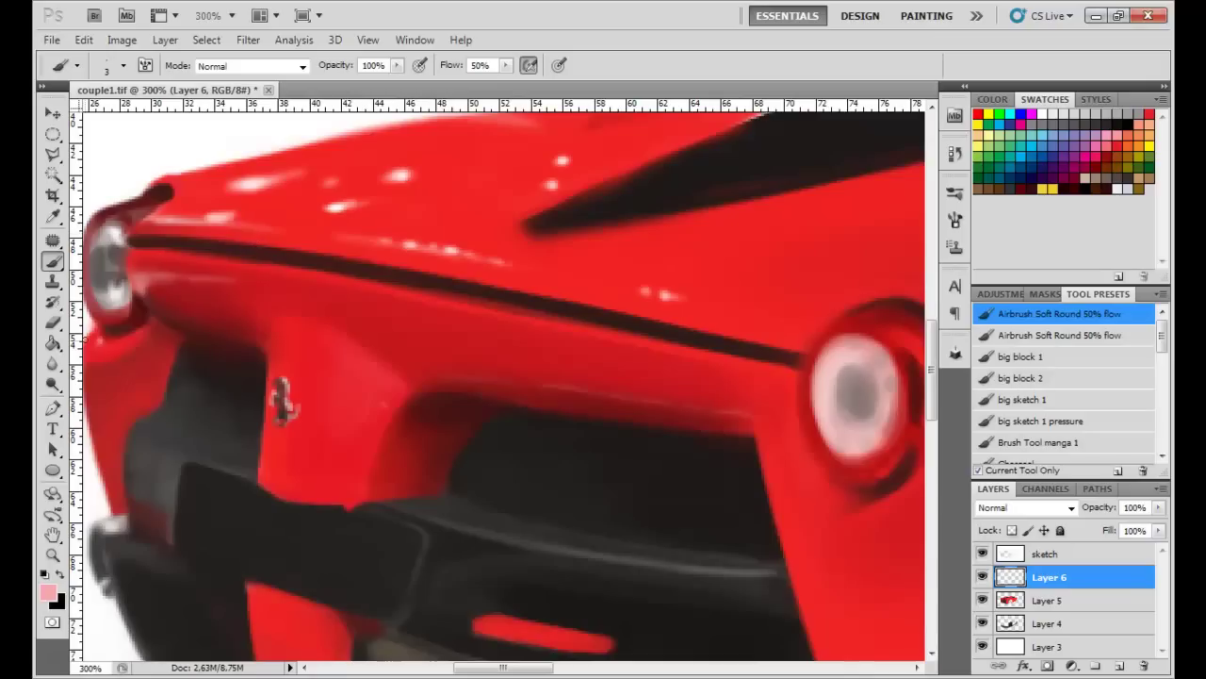
{"action": "left_click", "coordinate": [109, 261], "text": "alt"}
{"action": "left_click", "coordinate": [101, 251], "text": "alt"}
{"action": "left_click_drag", "start_coordinate": [99, 319], "coordinate": [112, 325]}
Step: Airbrush soft red and white shading over the car's rear haunch at brush size 10
{"action": "key", "text": "ctrl+minus"}
{"action": "left_click", "coordinate": [724, 417], "text": "alt"}
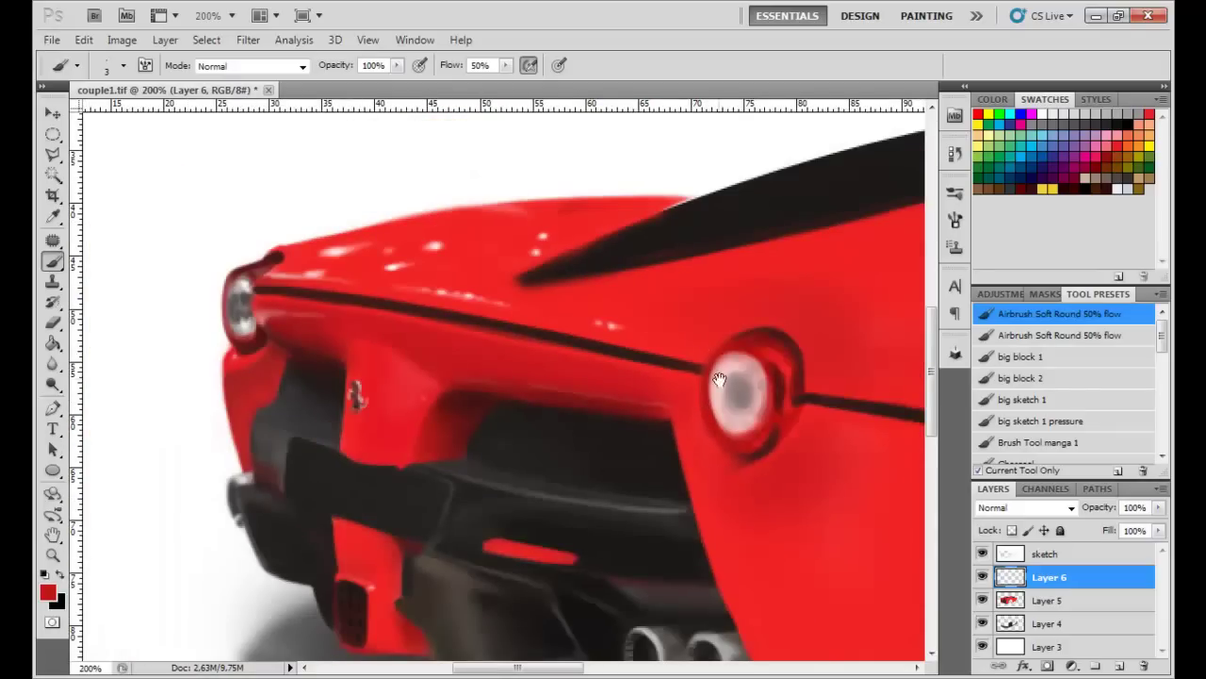
{"action": "key", "text": "ctrl+minus"}
{"action": "left_click", "coordinate": [339, 319], "text": "alt"}
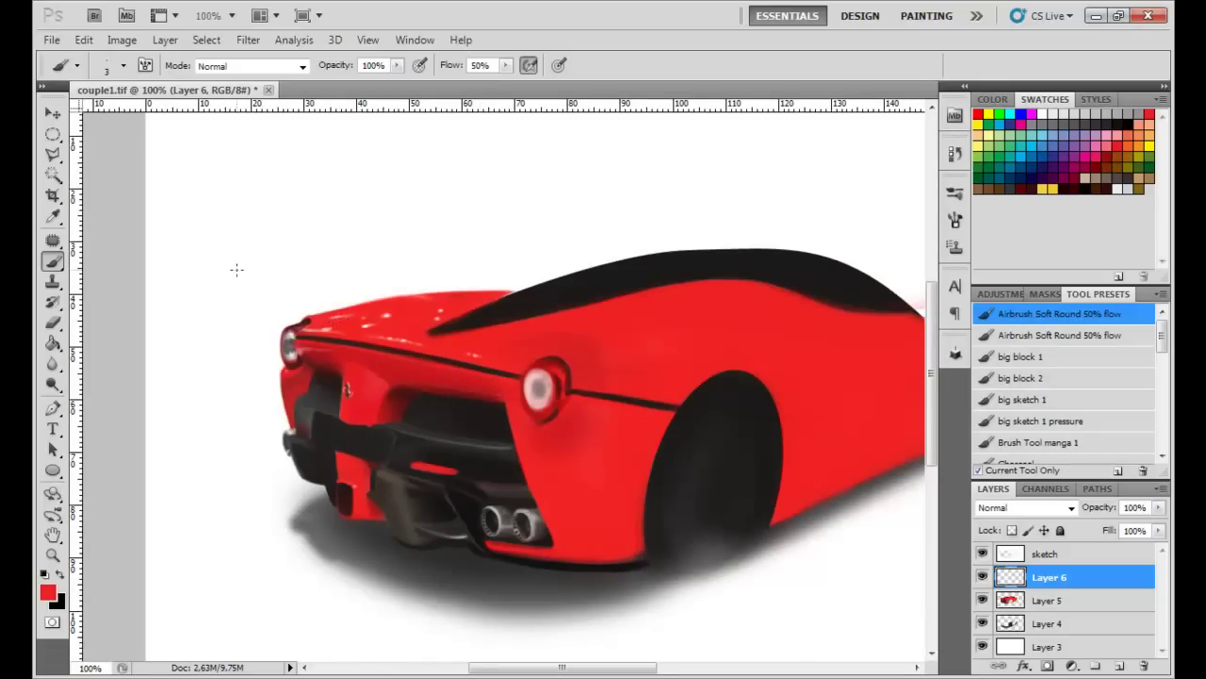
{"action": "left_click", "coordinate": [290, 347], "text": "alt"}
{"action": "key", "text": "bracketright"}
{"action": "key", "text": "bracketright"}
{"action": "key", "text": "bracketright"}
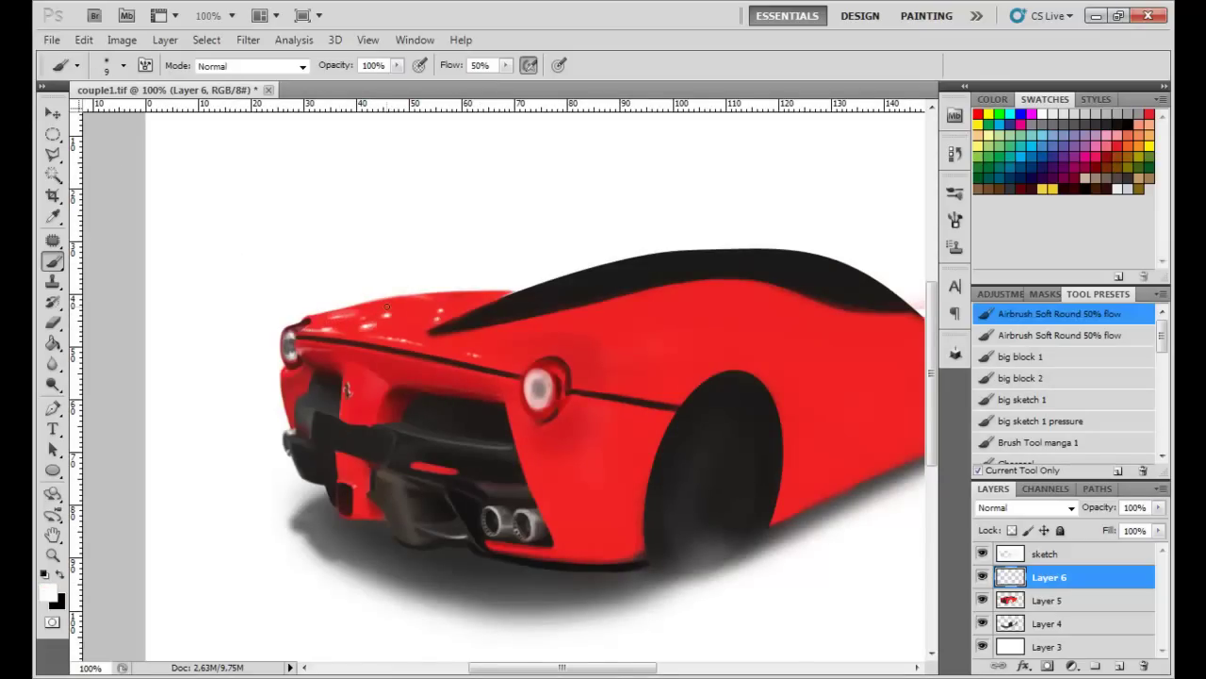
{"action": "left_click", "coordinate": [367, 328], "text": "alt"}
{"action": "left_click", "coordinate": [308, 273], "text": "alt"}
{"action": "left_click", "coordinate": [525, 390], "text": "alt"}
{"action": "left_click", "coordinate": [383, 249], "text": "alt"}
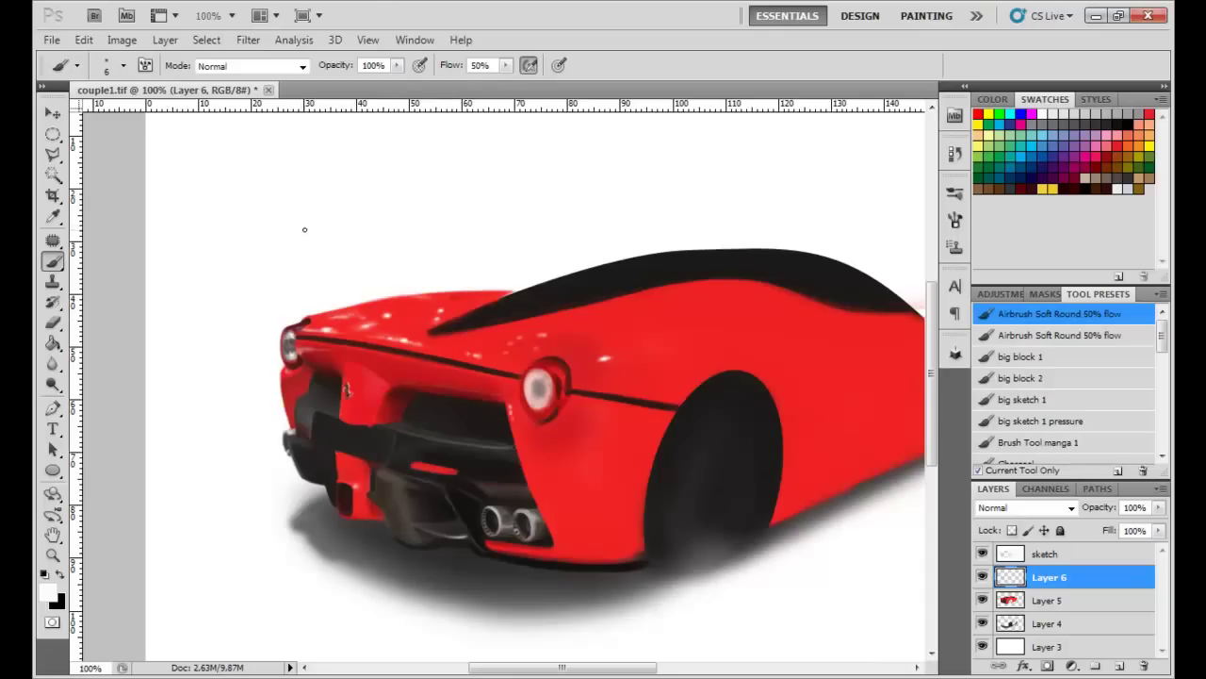
Step: Sharpen the roof stripe's lower edge with black and red big block 1 strokes
{"action": "left_click", "coordinate": [1021, 356]}
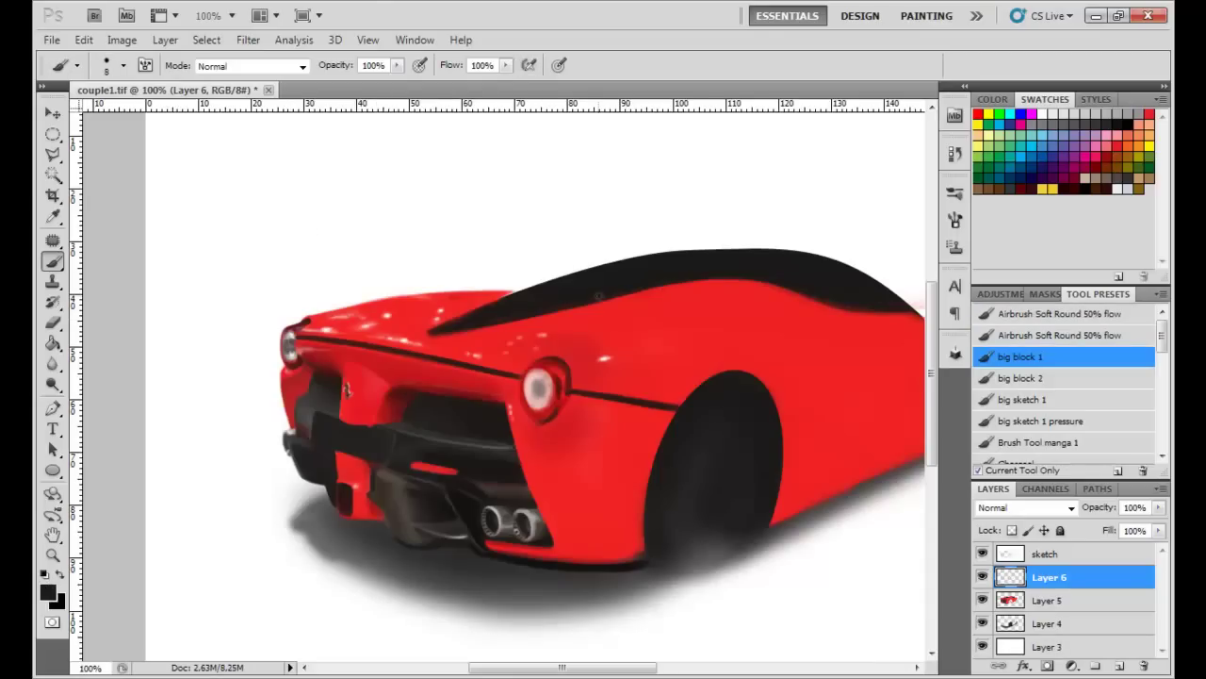
{"action": "left_click_drag", "start_coordinate": [431, 330], "coordinate": [556, 281]}
{"action": "left_click", "coordinate": [418, 335], "text": "alt"}
{"action": "left_click", "coordinate": [435, 330], "text": "alt"}
{"action": "left_click_drag", "start_coordinate": [452, 332], "coordinate": [517, 318]}
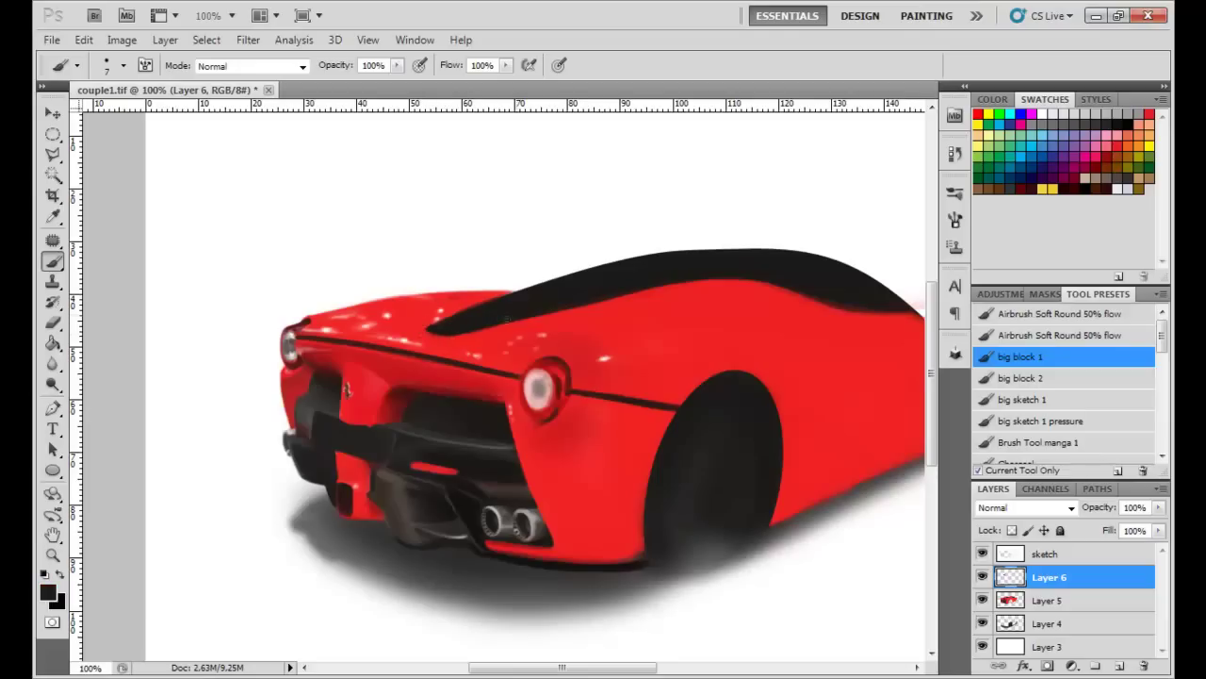
{"action": "left_click", "coordinate": [721, 294], "text": "alt"}
{"action": "left_click_drag", "start_coordinate": [713, 281], "coordinate": [799, 288]}
{"action": "left_click", "coordinate": [779, 275], "text": "alt"}
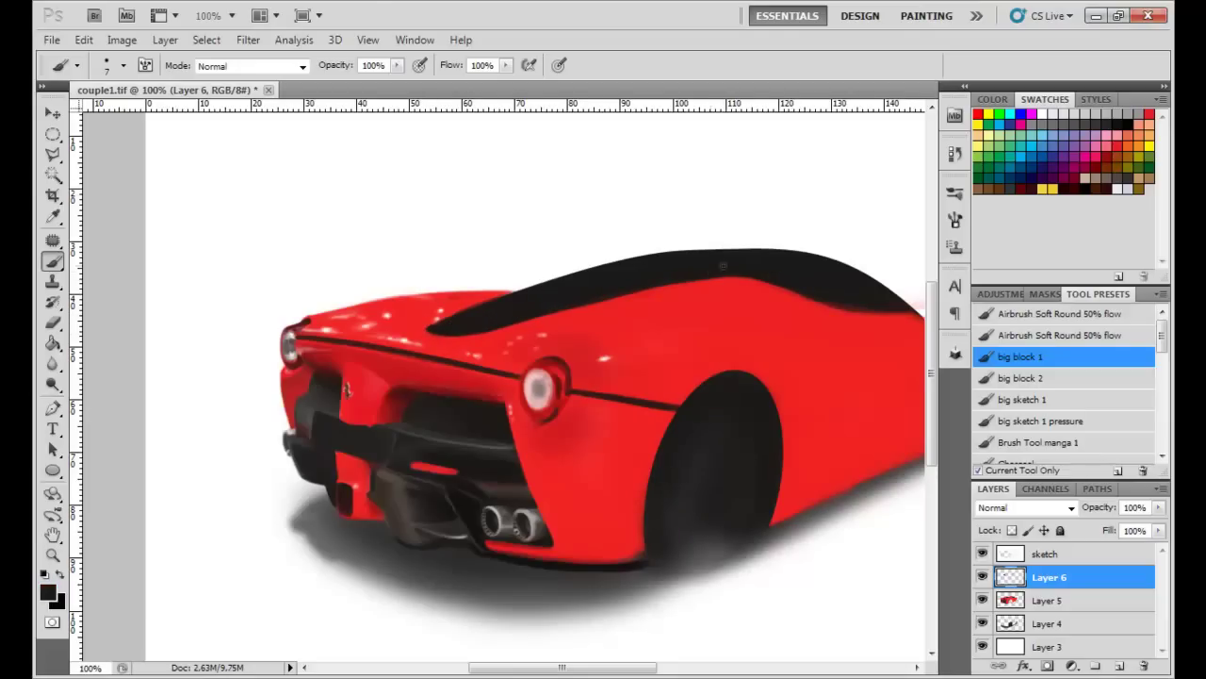
{"action": "key", "text": "ctrl+plus"}
{"action": "key", "text": "ctrl+plus"}
{"action": "left_click", "coordinate": [260, 222], "text": "alt"}
{"action": "scroll", "coordinate": [291, 216], "scroll_direction": "up", "scroll_amount": 2}
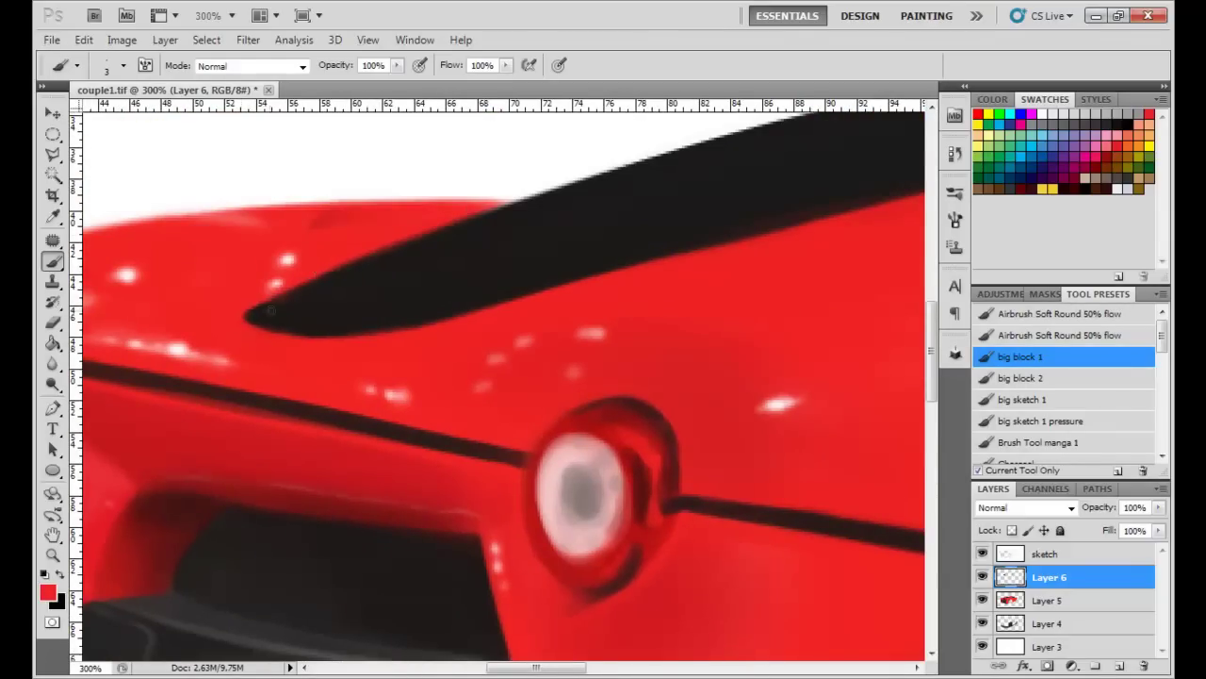
Step: Paint a grey Swatches highlight along the black roof stripe's edge
{"action": "scroll", "coordinate": [484, 408], "scroll_direction": "up", "scroll_amount": 1}
{"action": "left_click", "coordinate": [1121, 114]}
{"action": "mouse_move", "coordinate": [345, 335]}
{"action": "left_mouse_down"}
{"action": "mouse_move", "coordinate": [390, 362]}
{"action": "mouse_move", "coordinate": [366, 351]}
{"action": "left_mouse_up"}
{"action": "mouse_move", "coordinate": [281, 351]}
{"action": "left_mouse_down"}
{"action": "mouse_move", "coordinate": [354, 333]}
{"action": "mouse_move", "coordinate": [392, 360]}
{"action": "mouse_move", "coordinate": [694, 279]}
{"action": "left_mouse_up"}
{"action": "left_click_drag", "start_coordinate": [556, 316], "coordinate": [634, 292]}
{"action": "left_click_drag", "start_coordinate": [496, 335], "coordinate": [619, 279]}
{"action": "mouse_move", "coordinate": [552, 311]}
{"action": "left_mouse_down"}
{"action": "mouse_move", "coordinate": [668, 281]}
{"action": "mouse_move", "coordinate": [512, 362]}
{"action": "mouse_move", "coordinate": [424, 373]}
{"action": "left_mouse_up"}
Step: Extend the grey highlight further and hook it downward at the front tip
{"action": "left_click", "coordinate": [511, 362], "text": "alt"}
{"action": "left_click", "coordinate": [577, 340], "text": "alt"}
{"action": "mouse_move", "coordinate": [579, 337]}
{"action": "left_mouse_down"}
{"action": "mouse_move", "coordinate": [886, 252]}
{"action": "mouse_move", "coordinate": [491, 359]}
{"action": "left_mouse_up"}
{"action": "key", "text": "bracketleft"}
{"action": "key", "text": "bracketleft"}
{"action": "left_click", "coordinate": [247, 399], "text": "alt"}
{"action": "mouse_move", "coordinate": [283, 423]}
{"action": "left_mouse_down"}
{"action": "mouse_move", "coordinate": [233, 429]}
{"action": "mouse_move", "coordinate": [199, 414]}
{"action": "left_mouse_up"}
{"action": "left_click", "coordinate": [230, 421], "text": "alt"}
{"action": "left_click", "coordinate": [235, 410], "text": "alt"}
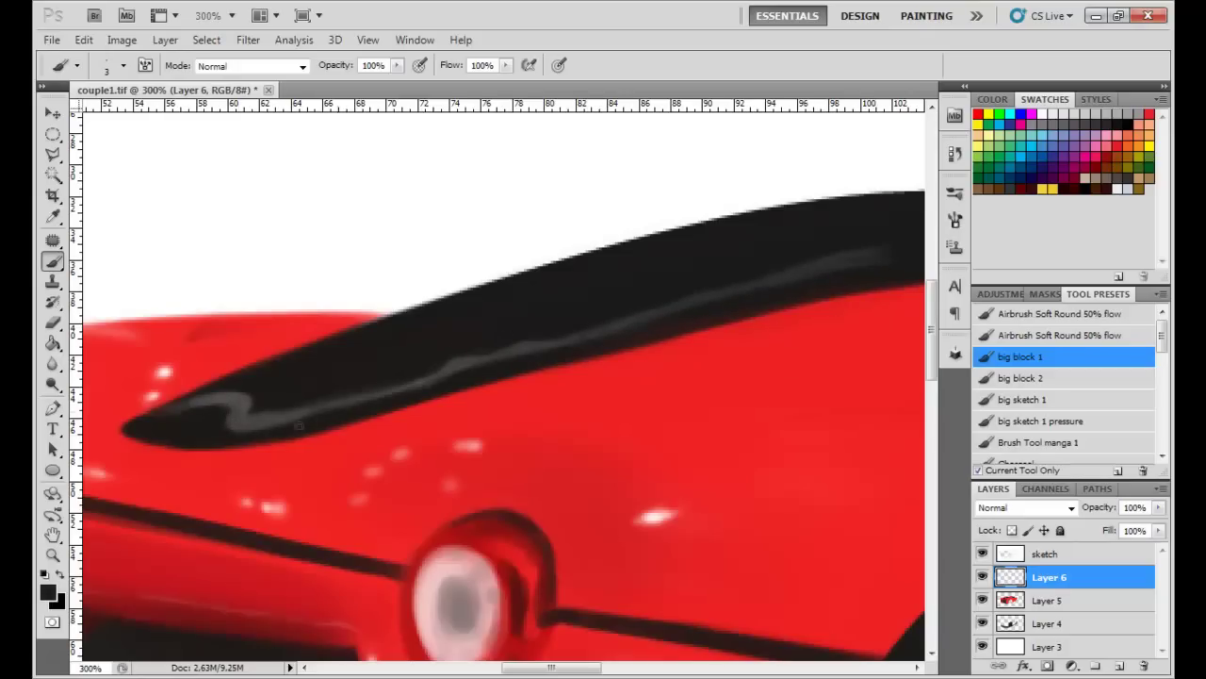
Step: Trim the highlight's left tip with black and pick a dark red paint colour
{"action": "left_click", "coordinate": [289, 394], "text": "alt"}
{"action": "left_click_drag", "start_coordinate": [188, 411], "coordinate": [168, 413]}
{"action": "key", "text": "ctrl+minus"}
{"action": "key", "text": "ctrl+minus"}
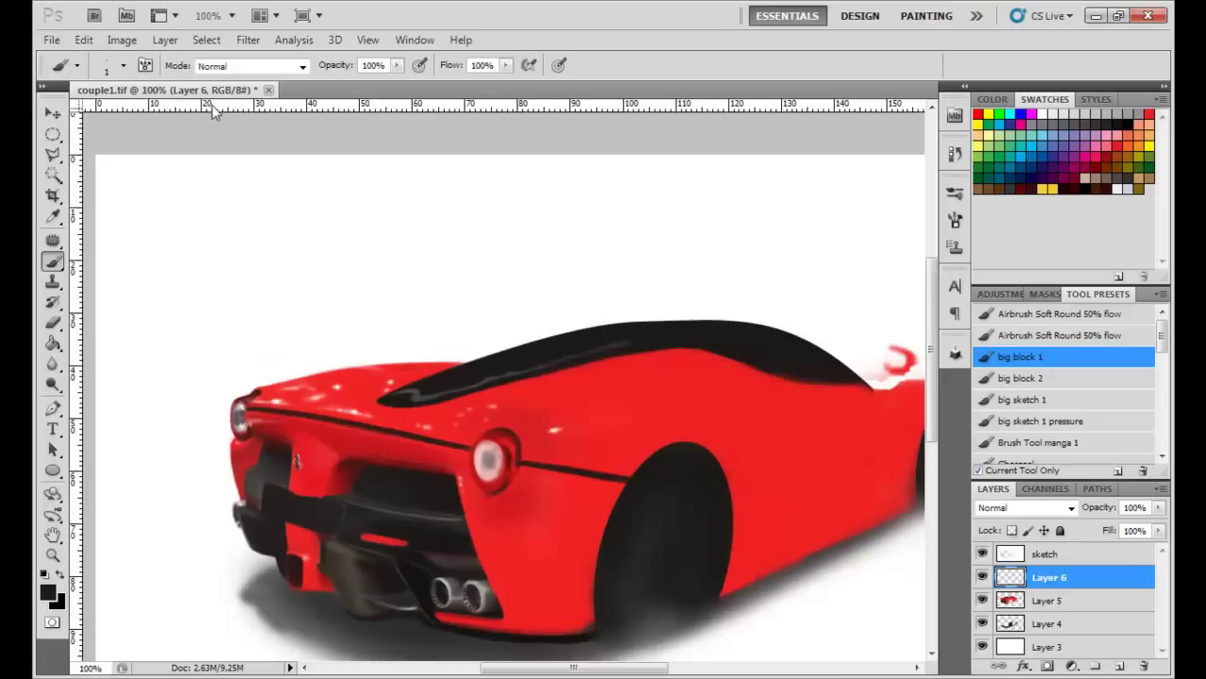
{"action": "key", "text": "ctrl+plus"}
{"action": "left_click", "coordinate": [211, 372], "text": "alt"}
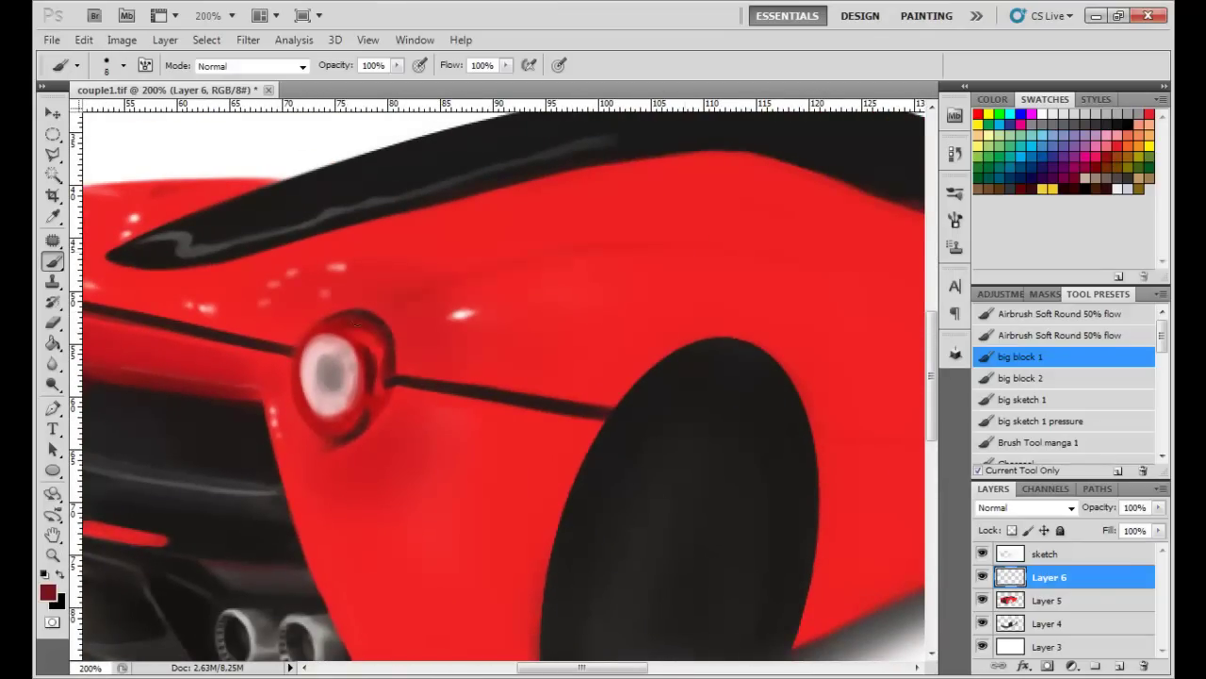
Step: Stroke a curved Pen path along the flank as a dark crease, fading its left end
{"action": "key", "text": "p"}
{"action": "left_click", "coordinate": [746, 255]}
{"action": "scroll", "coordinate": [815, 268], "scroll_direction": "right", "scroll_amount": 5}
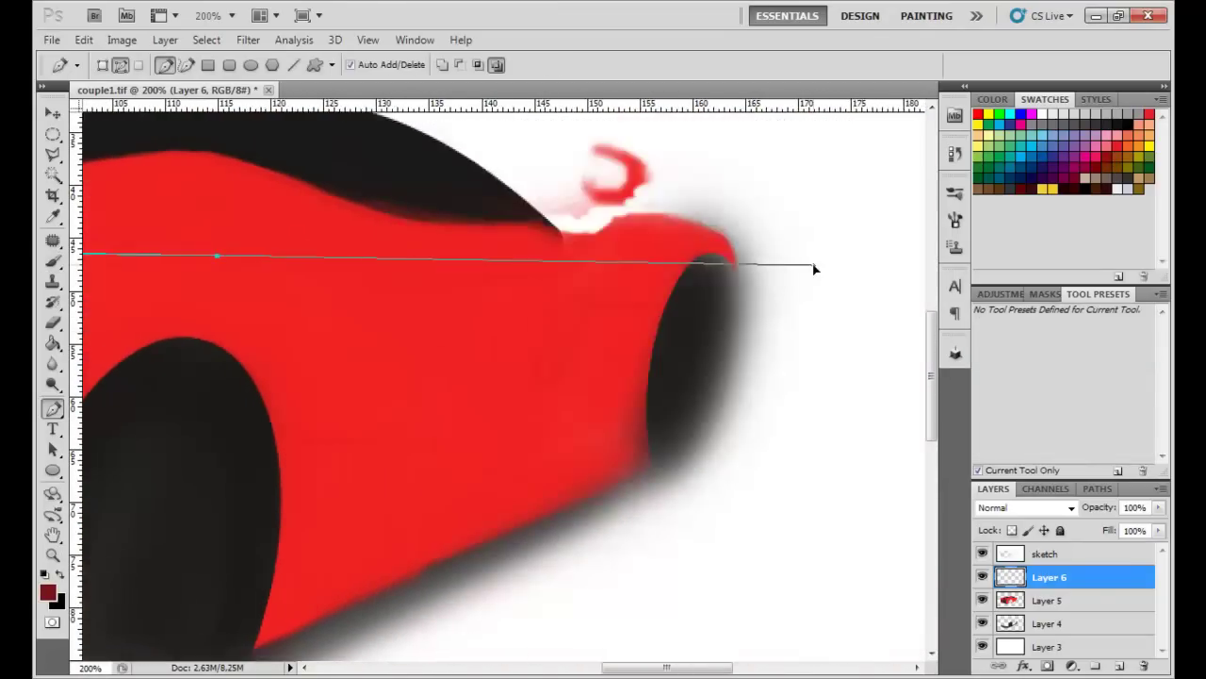
{"action": "key", "text": "ctrl+minus"}
{"action": "key", "text": "a"}
{"action": "left_click_drag", "start_coordinate": [510, 355], "coordinate": [390, 321]}
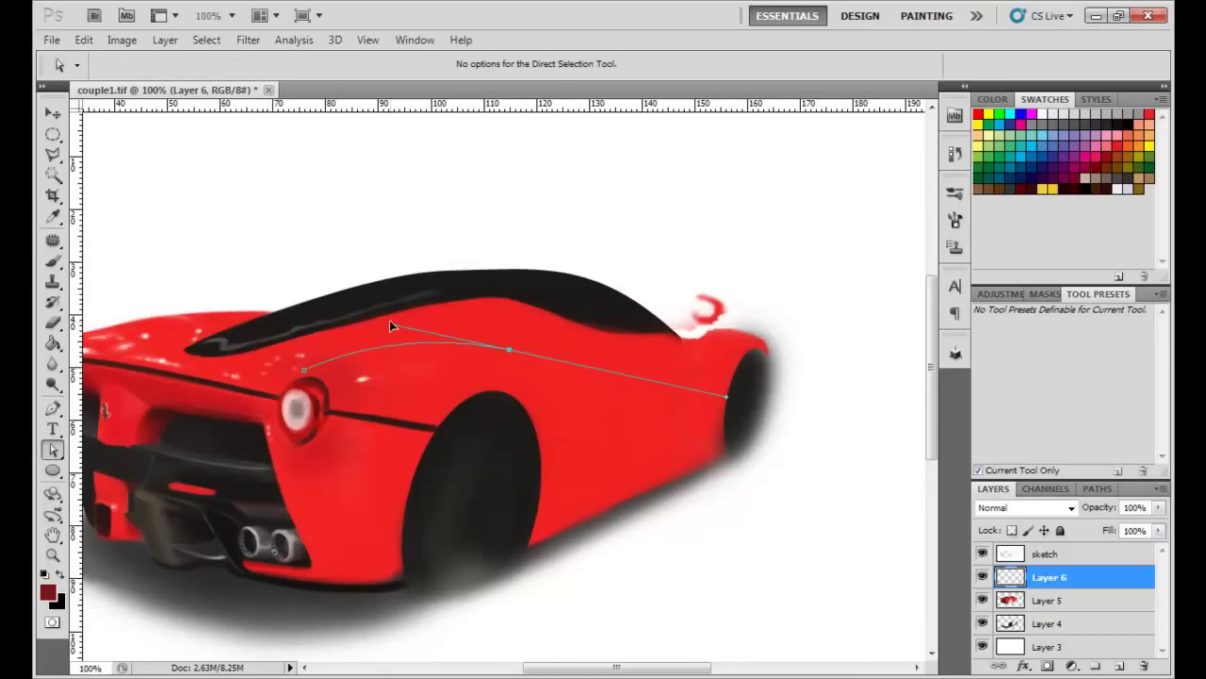
{"action": "key", "text": "b"}
{"action": "key", "text": "Return"}
{"action": "key", "text": "e"}
{"action": "left_click_drag", "start_coordinate": [510, 360], "coordinate": [466, 358]}
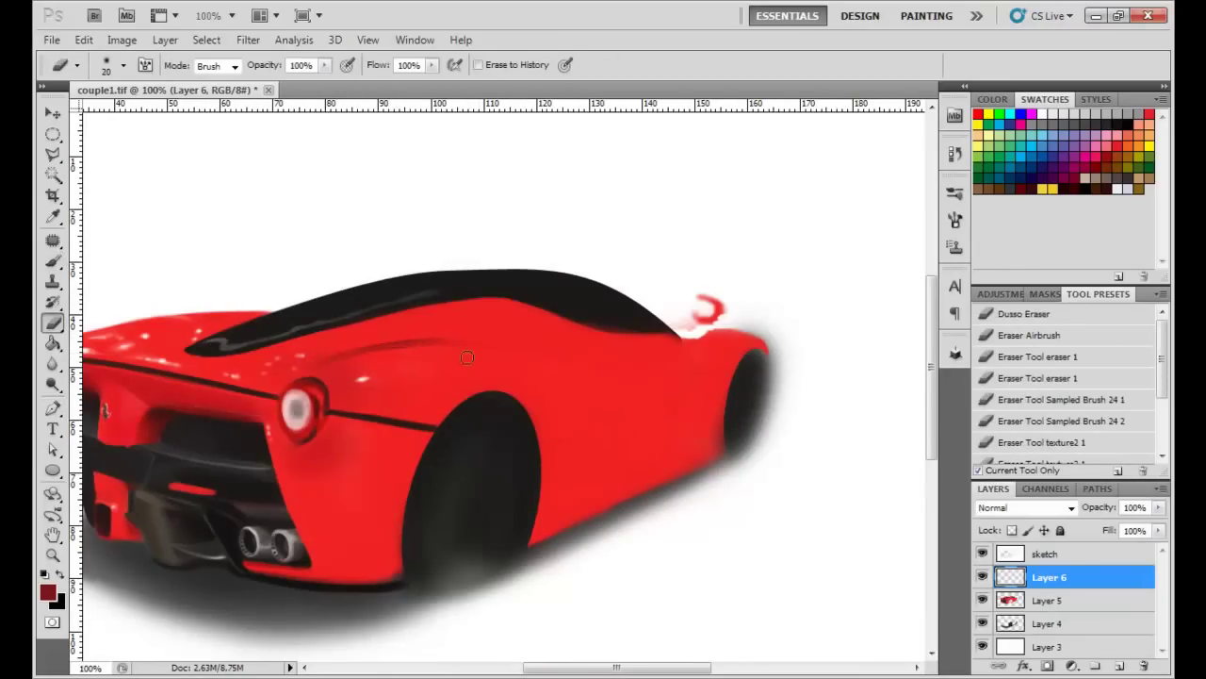
{"action": "key", "text": "b"}
{"action": "left_click", "coordinate": [283, 292], "text": "alt"}
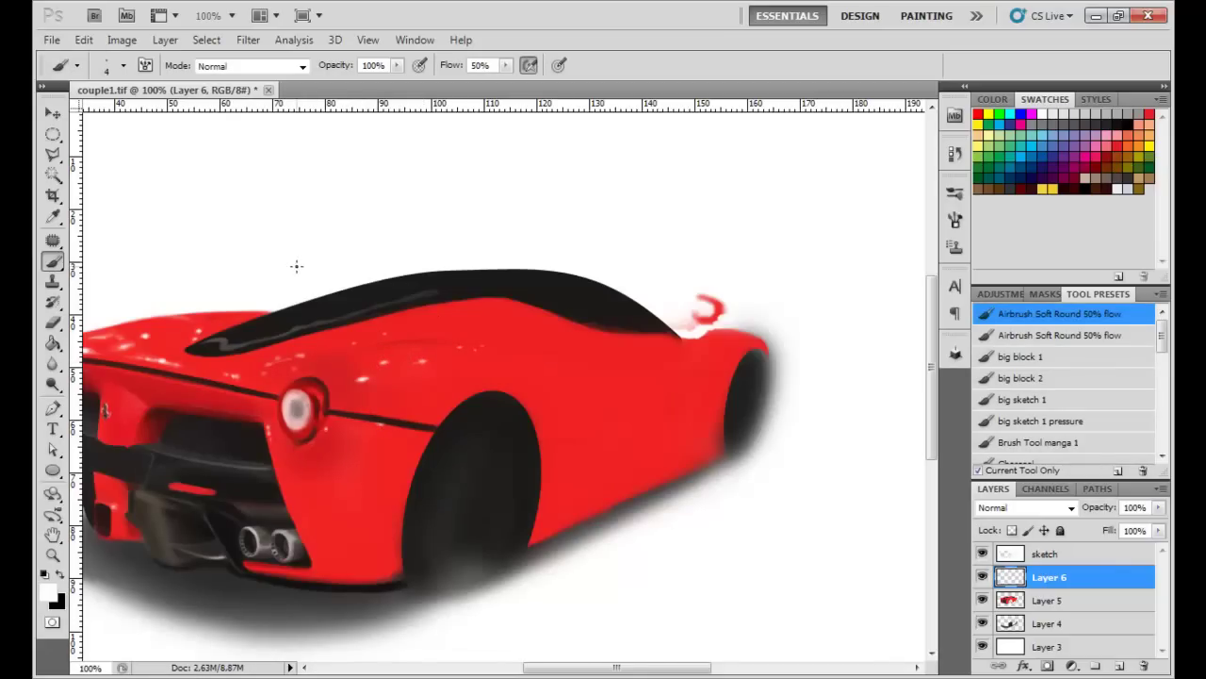
Step: Outline the rear quarter panel beside the wheel arch and load it as a selection
{"action": "key", "text": "p"}
{"action": "left_click", "coordinate": [437, 435]}
{"action": "left_click_drag", "start_coordinate": [368, 542], "coordinate": [348, 552]}
{"action": "left_click", "coordinate": [303, 584]}
{"action": "left_click", "coordinate": [433, 593]}
{"action": "left_click", "coordinate": [437, 435]}
{"action": "key", "text": "ctrl+Return"}
Step: Set the Dodge tool's range to Midtones
{"action": "left_click", "coordinate": [1046, 600]}
{"action": "key", "text": "o"}
{"action": "left_click", "coordinate": [250, 66]}
{"action": "left_click", "coordinate": [226, 94]}
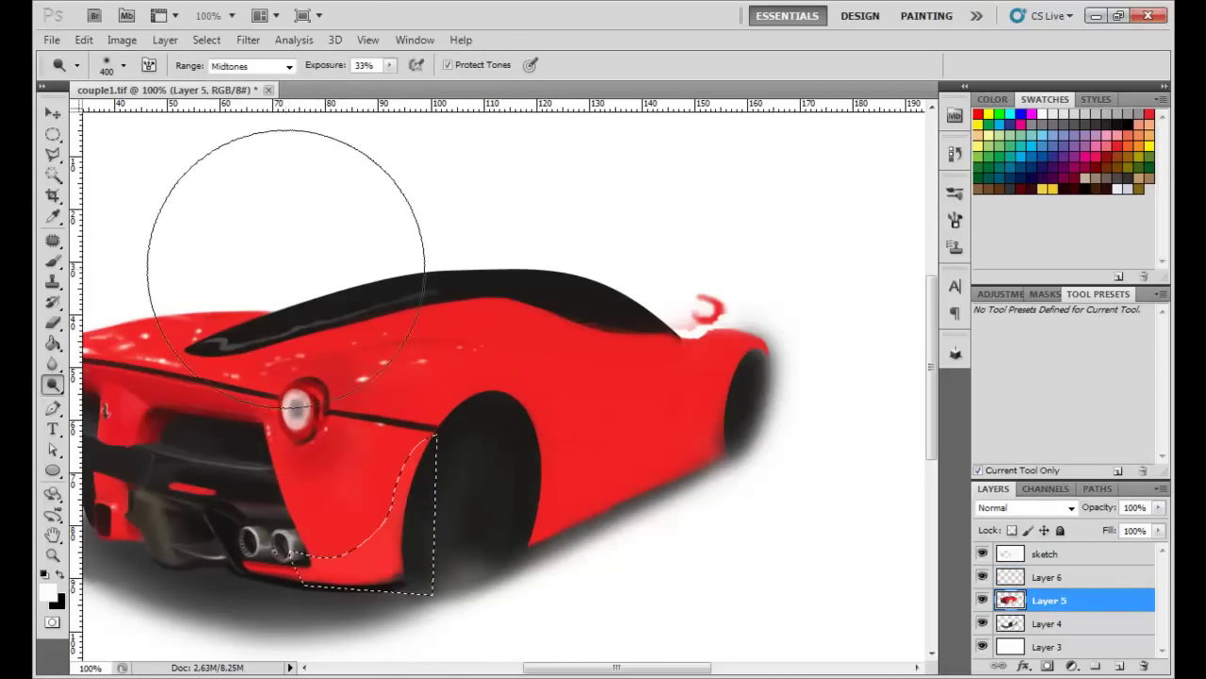
Step: Softly lighten the selected wheel-arch panel with a size 15 airbrush and size 35 Dodge
{"action": "key", "text": "b"}
{"action": "left_click", "coordinate": [1055, 312]}
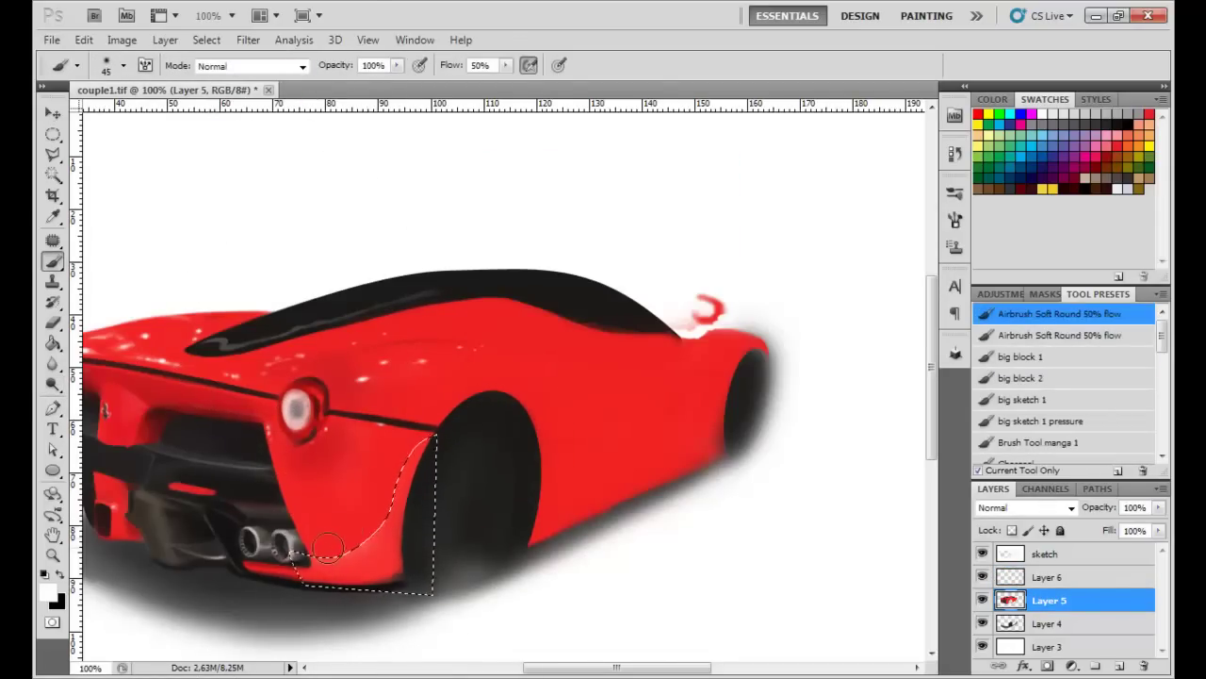
{"action": "key", "text": "bracketleft"}
{"action": "key", "text": "bracketleft"}
{"action": "key", "text": "bracketleft"}
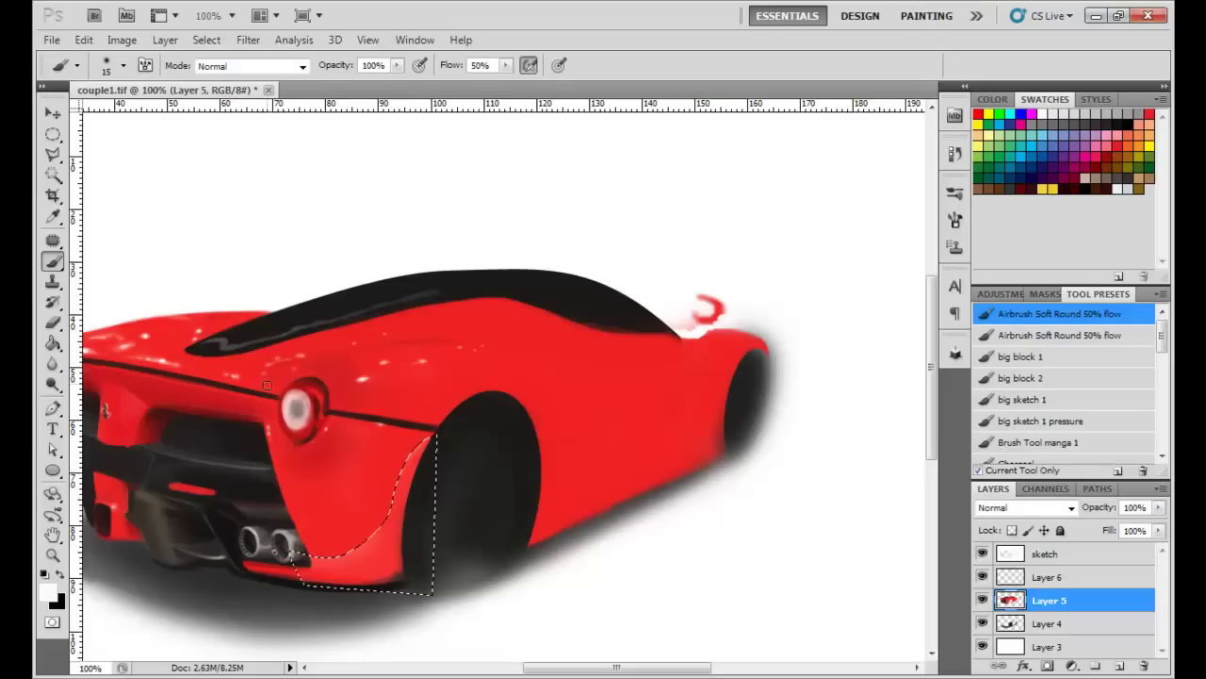
{"action": "key", "text": "o"}
{"action": "key", "text": "bracketleft"}
{"action": "key", "text": "bracketleft"}
{"action": "key", "text": "bracketleft"}
{"action": "key", "text": "alt+shift+s"}
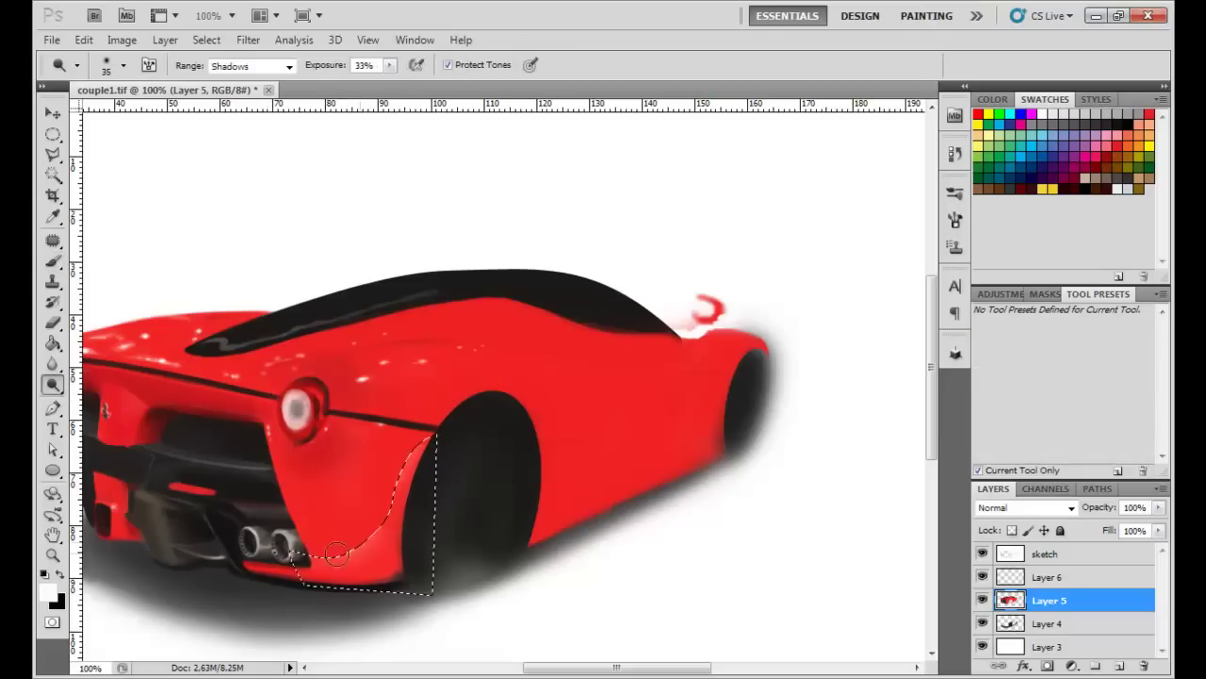
Step: Deselect and erase stray paint along the lower bumper and rear wheel's left edge on Layer 6
{"action": "key", "text": "alt+bracketright"}
{"action": "key", "text": "ctrl+d"}
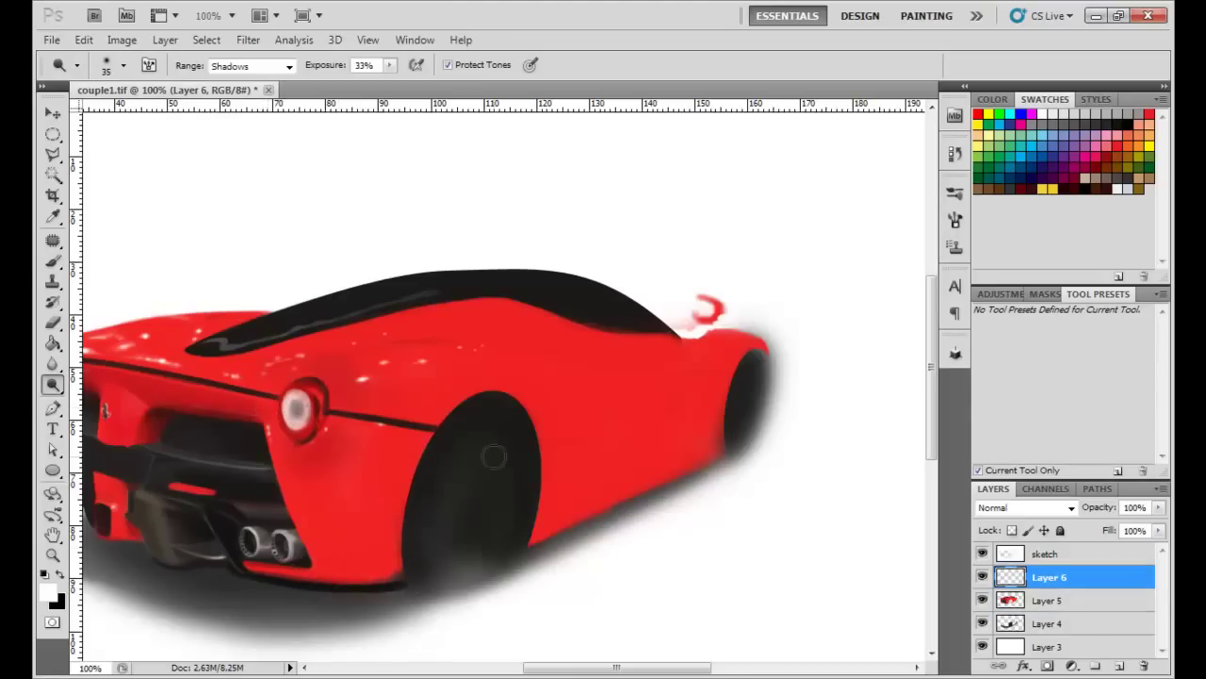
{"action": "key", "text": "b"}
{"action": "left_click", "coordinate": [657, 292], "text": "alt"}
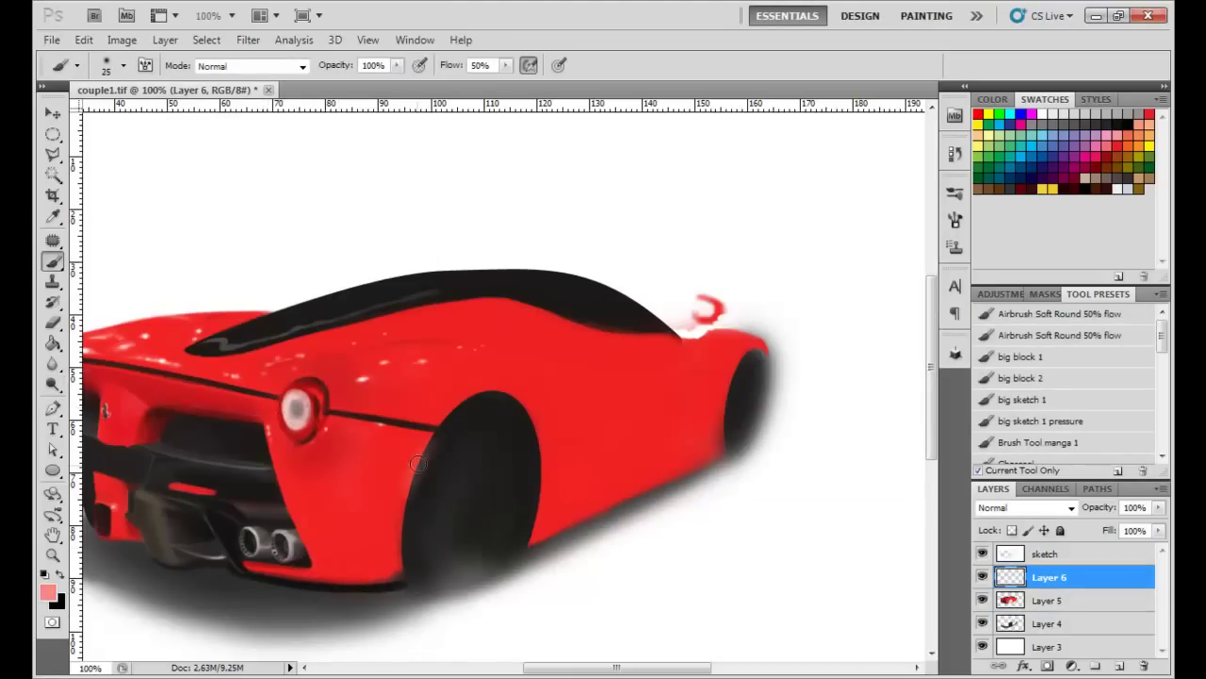
{"action": "key", "text": "e"}
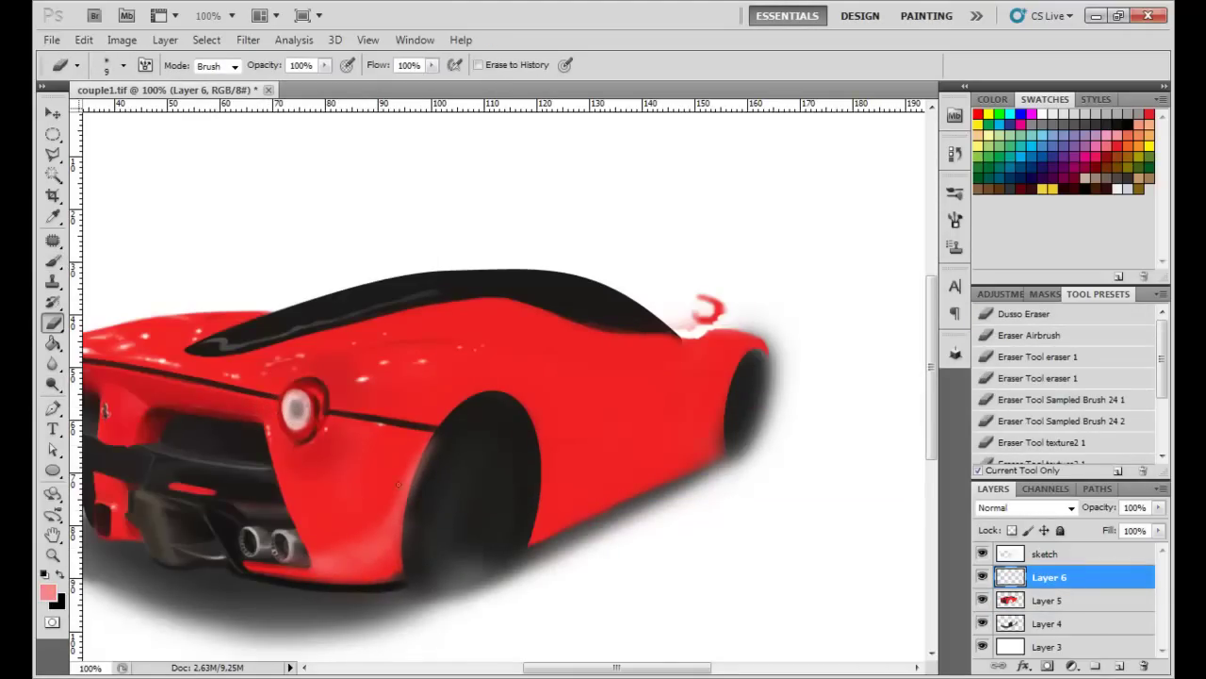
{"action": "left_click_drag", "start_coordinate": [348, 554], "coordinate": [304, 562]}
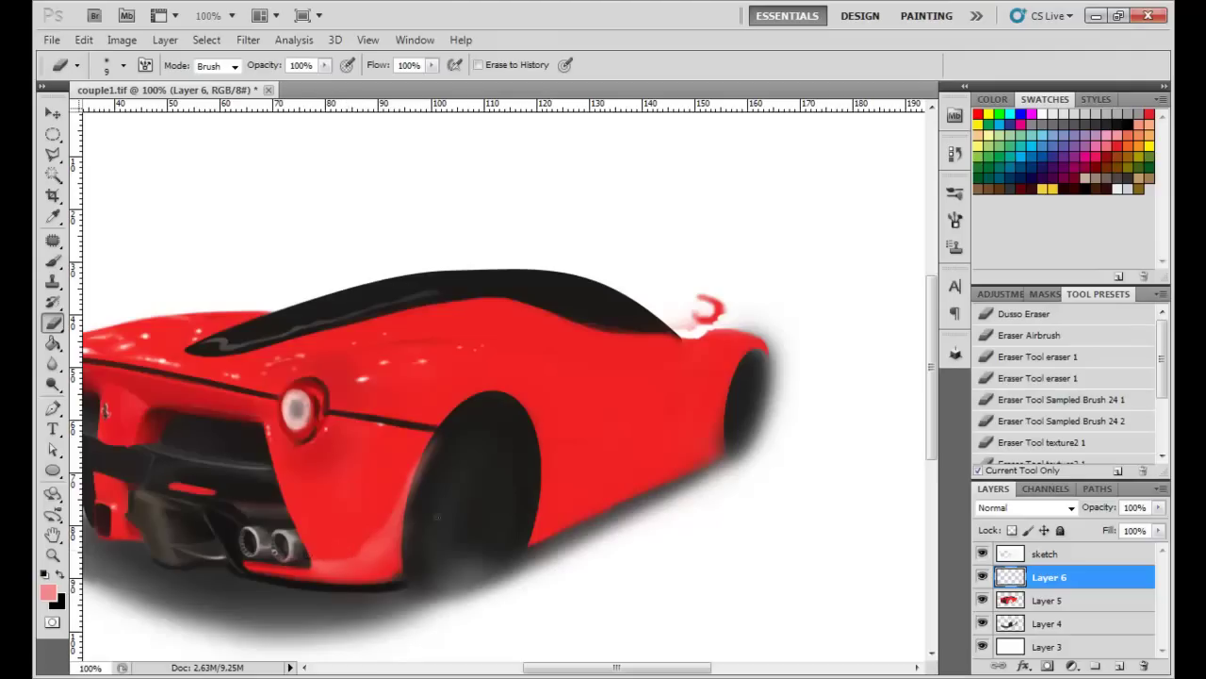
{"action": "left_click_drag", "start_coordinate": [433, 443], "coordinate": [407, 541]}
Step: Merge Layer 6 down into Layer 5
{"action": "key", "text": "ctrl+e"}
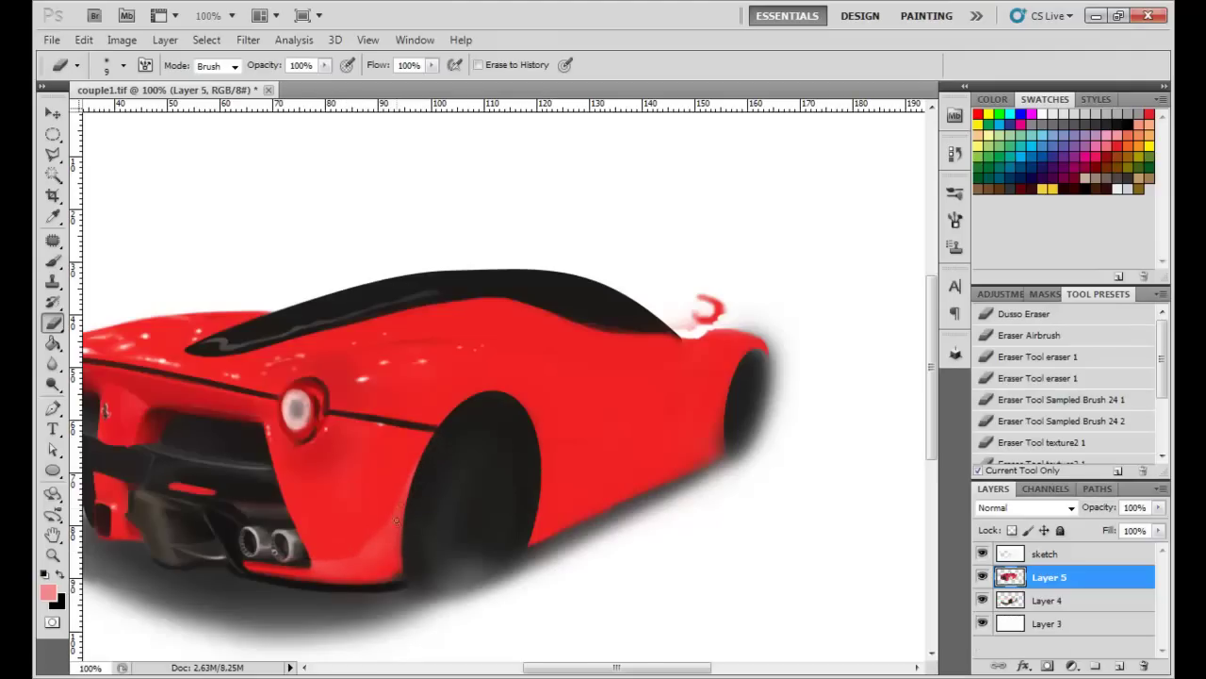
{"action": "key", "text": "b"}
{"action": "left_click", "coordinate": [1023, 356]}
Step: Deepen the rear quarter body with a new bright red at brush size 10
{"action": "left_click", "coordinate": [336, 487], "text": "alt"}
{"action": "key", "text": "bracketright"}
{"action": "key", "text": "bracketright"}
{"action": "key", "text": "bracketright"}
{"action": "left_click", "coordinate": [46, 591]}
{"action": "left_click", "coordinate": [654, 247]}
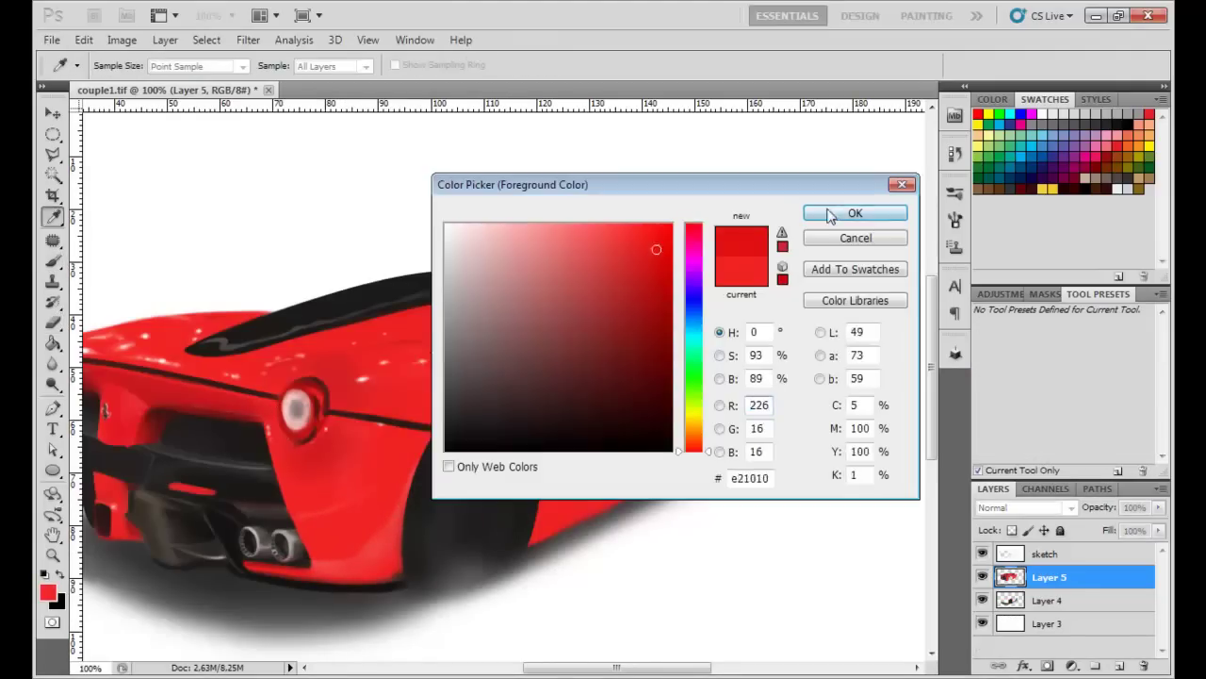
{"action": "left_click", "coordinate": [857, 213]}
{"action": "left_click_drag", "start_coordinate": [363, 466], "coordinate": [382, 443]}
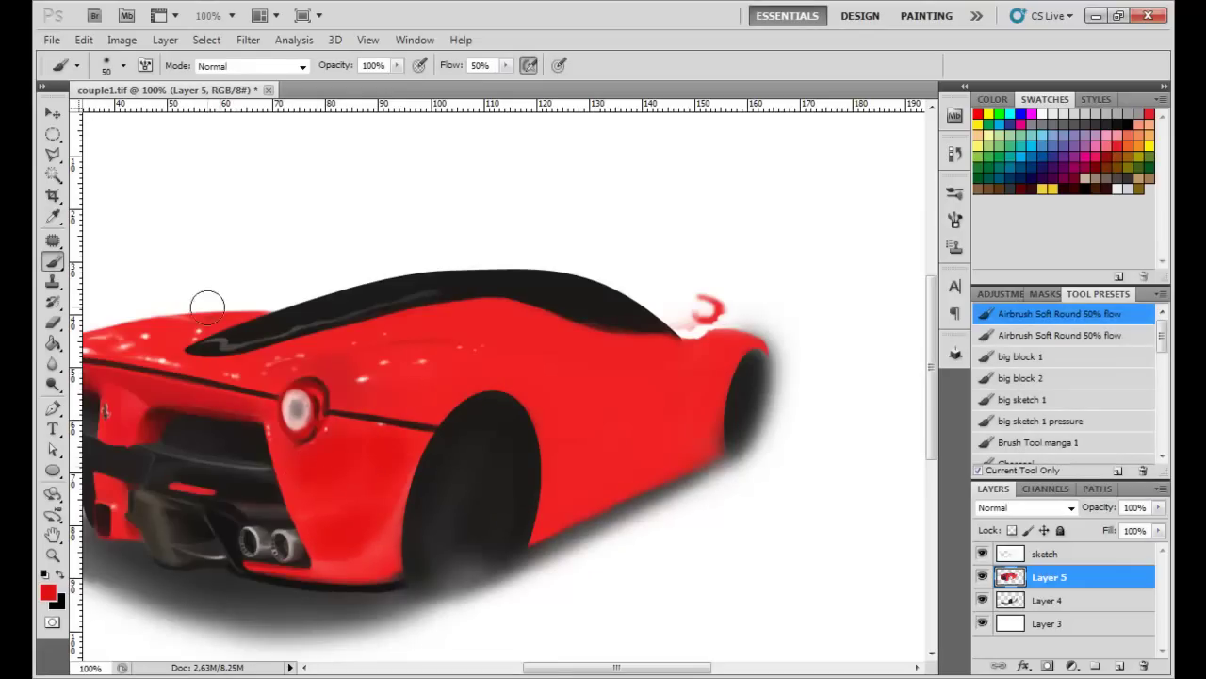
Step: Load the big block 1 brush at 200% zoom and sample reds around the round taillight
{"action": "left_click", "coordinate": [1020, 356]}
{"action": "key", "text": "ctrl+plus"}
{"action": "key", "text": "x"}
{"action": "key", "text": "x"}
{"action": "left_click", "coordinate": [162, 439], "text": "alt"}
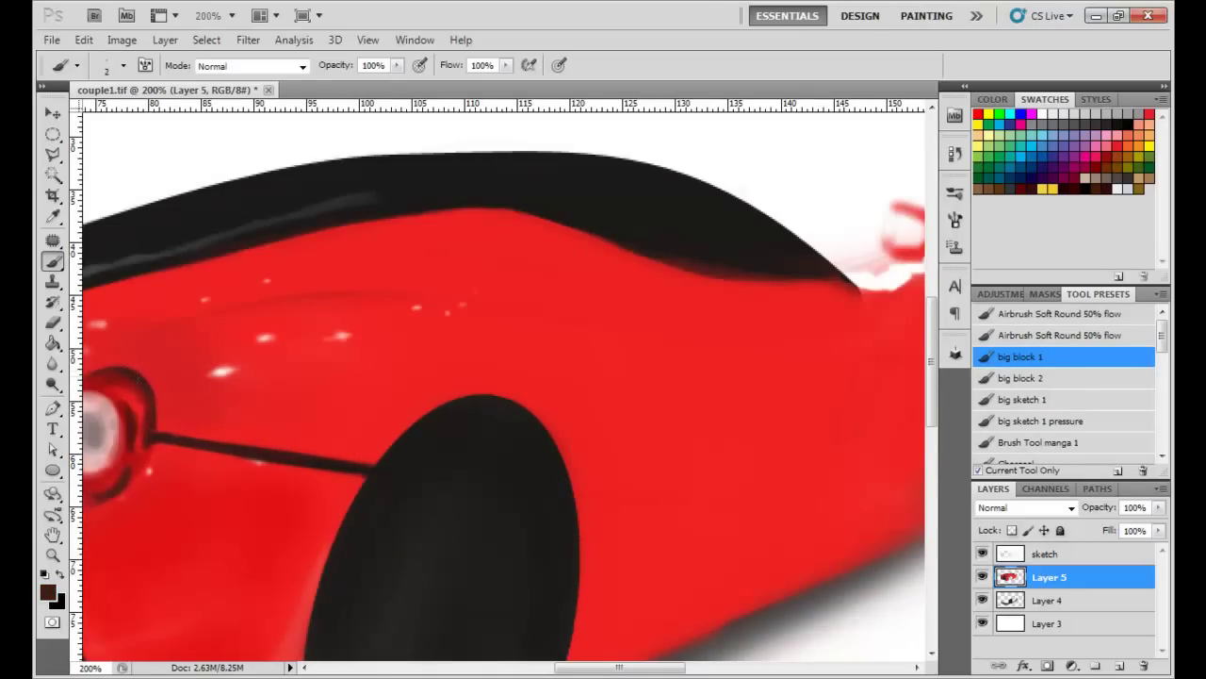
{"action": "left_click", "coordinate": [140, 379], "text": "alt"}
{"action": "left_click_drag", "start_coordinate": [136, 386], "coordinate": [264, 377]}
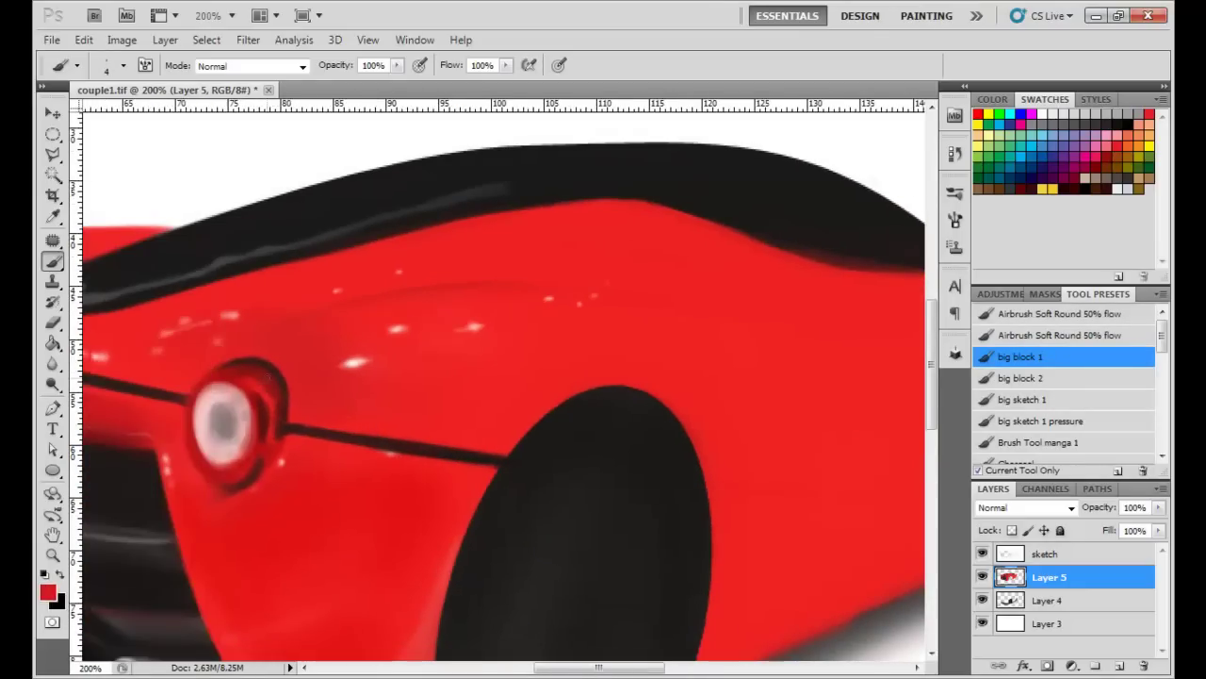
{"action": "key", "text": "]"}
{"action": "key", "text": "]"}
{"action": "left_click", "coordinate": [262, 385], "text": "alt"}
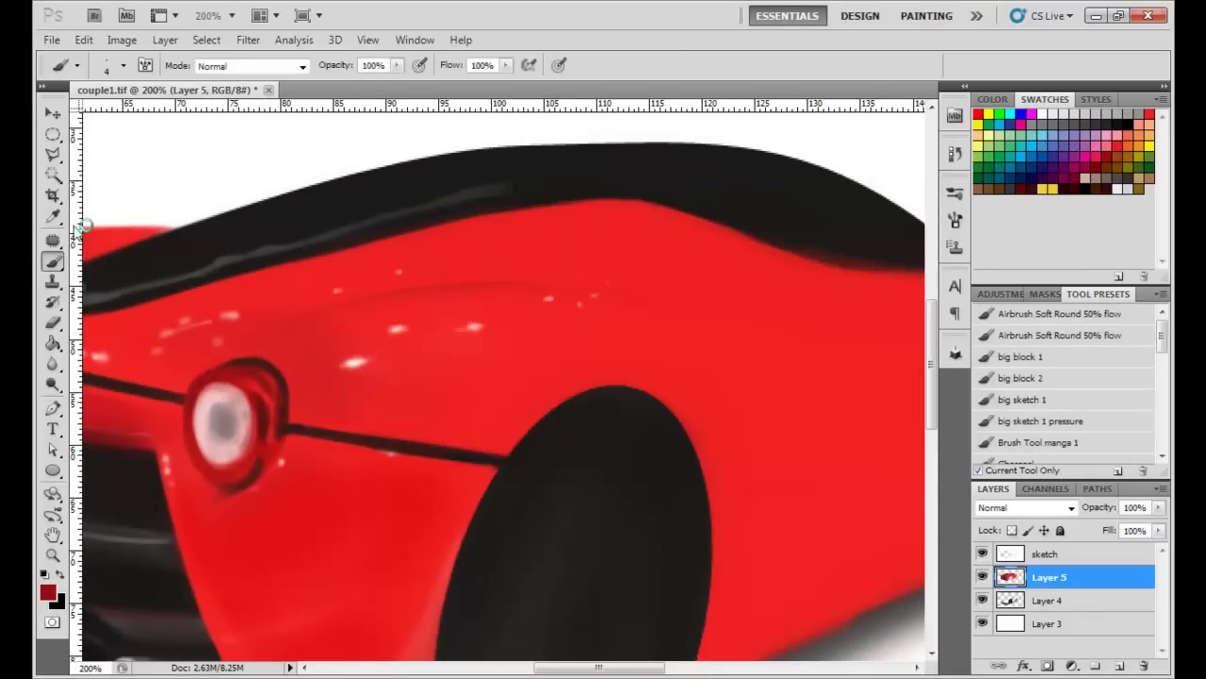
Step: Select the round taillight's centre with an ellipse and paint it soft pink
{"action": "key", "text": "m"}
{"action": "left_click_drag", "start_coordinate": [195, 380], "coordinate": [252, 463]}
{"action": "key", "text": "b"}
{"action": "left_click", "coordinate": [230, 384], "text": "alt"}
{"action": "left_click_drag", "start_coordinate": [230, 384], "coordinate": [221, 443]}
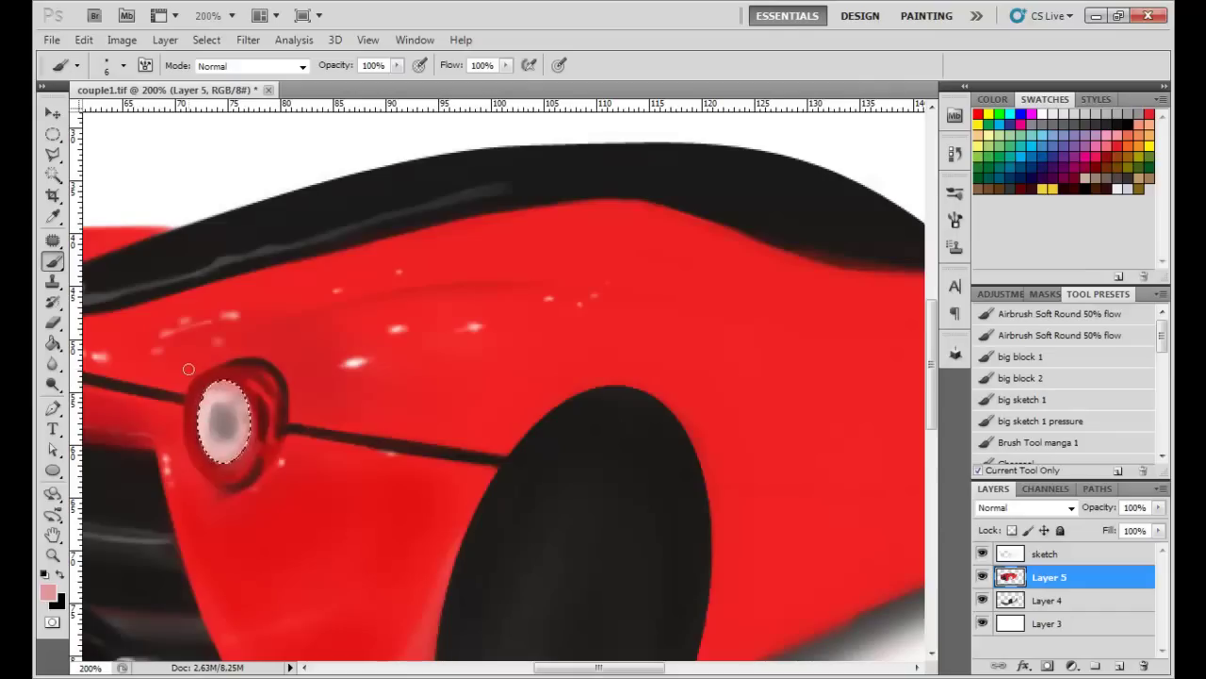
{"action": "key", "text": "ctrl+d"}
{"action": "left_click", "coordinate": [189, 370], "text": "alt"}
{"action": "key", "text": "ctrl+shift+d"}
Step: Paint dark maroon shading strokes along the taillight's lower rim
{"action": "left_click", "coordinate": [187, 364], "text": "alt"}
{"action": "left_click", "coordinate": [254, 474], "text": "alt"}
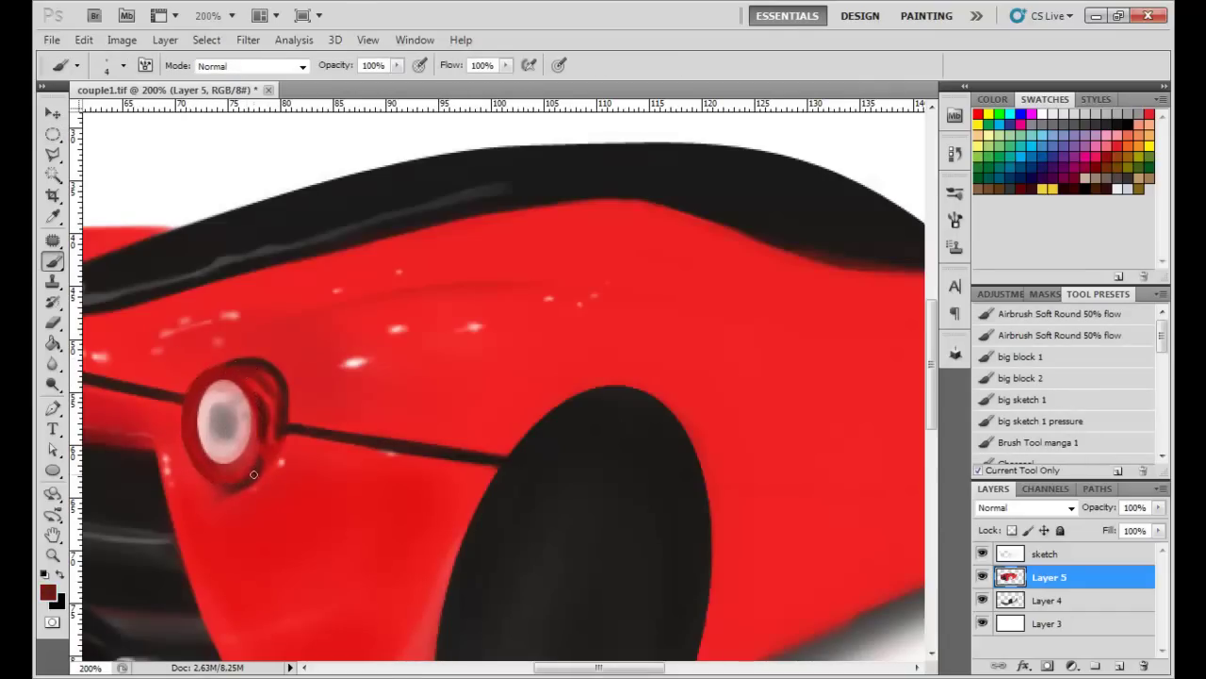
{"action": "left_click", "coordinate": [225, 461], "text": "alt"}
{"action": "left_click", "coordinate": [277, 366], "text": "alt"}
{"action": "left_click_drag", "start_coordinate": [226, 490], "coordinate": [253, 485]}
{"action": "left_click", "coordinate": [253, 485], "text": "alt"}
Step: Darken the taillight's grey centre with a near-black colour
{"action": "key", "text": "bracketright"}
{"action": "key", "text": "bracketright"}
{"action": "key", "text": "bracketright"}
{"action": "left_click", "coordinate": [215, 496], "text": "alt"}
{"action": "key", "text": "bracketleft"}
{"action": "key", "text": "bracketleft"}
{"action": "key", "text": "bracketleft"}
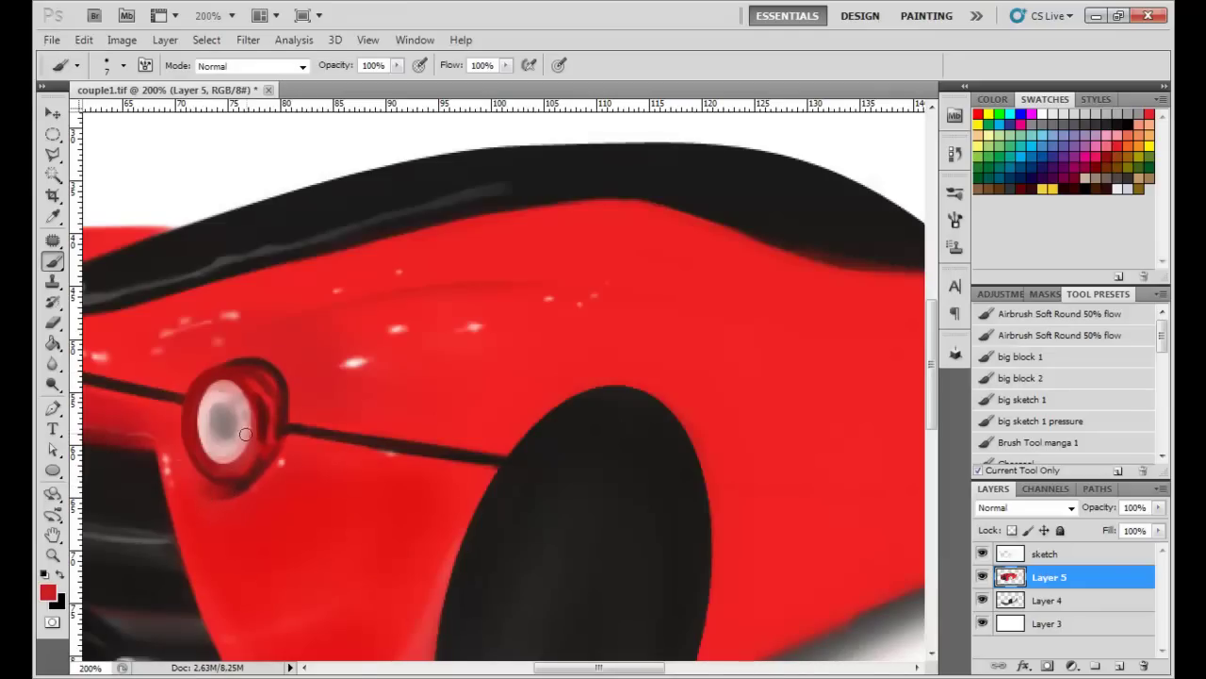
{"action": "left_click", "coordinate": [197, 471], "text": "alt"}
{"action": "left_click_drag", "start_coordinate": [230, 405], "coordinate": [224, 432]}
Step: Dab white highlights on the taillight rim with a 50% flow airbrush, then deepen its shading
{"action": "left_click", "coordinate": [336, 355], "text": "alt"}
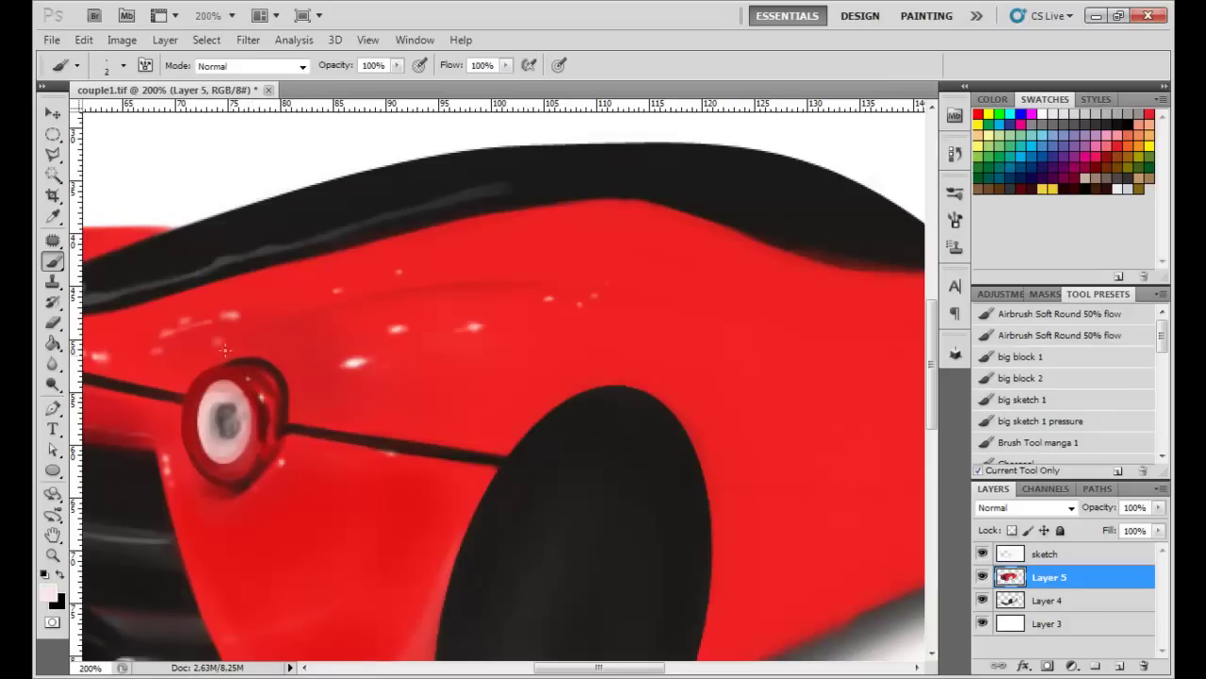
{"action": "left_click", "coordinate": [1060, 313]}
{"action": "left_click", "coordinate": [263, 378]}
{"action": "key", "text": "bracketright"}
{"action": "key", "text": "bracketright"}
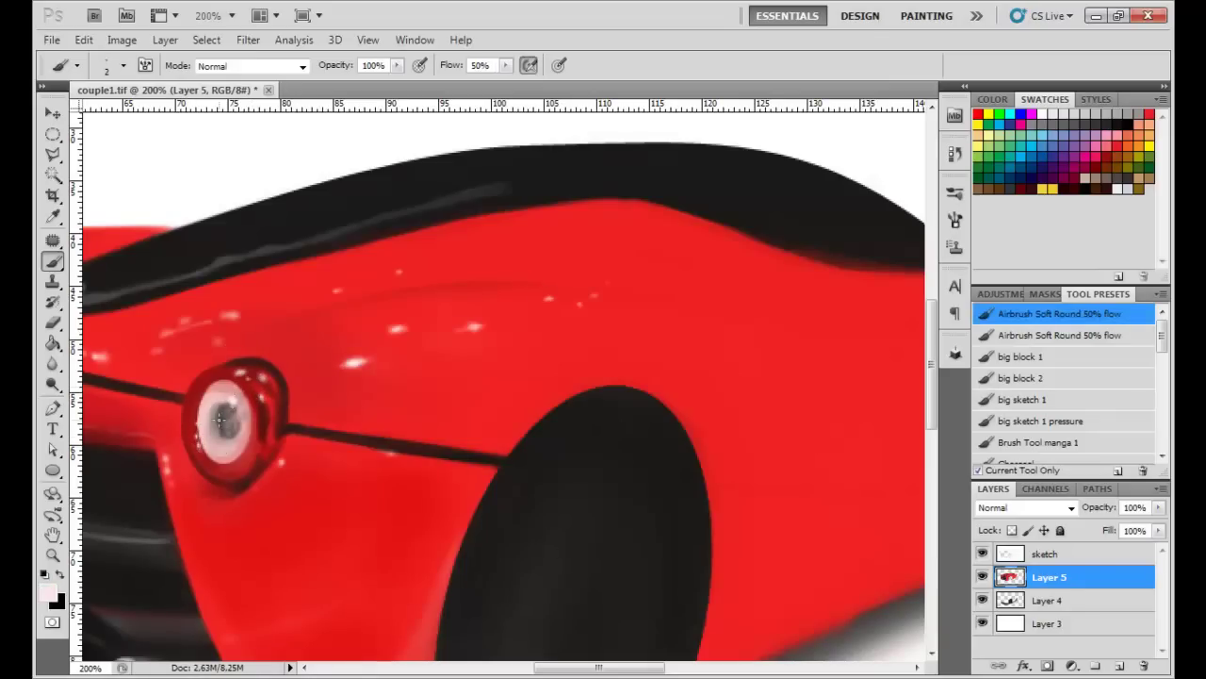
{"action": "left_click", "coordinate": [222, 415], "text": "alt"}
{"action": "mouse_move", "coordinate": [202, 382]}
{"action": "left_mouse_down"}
{"action": "mouse_move", "coordinate": [203, 426]}
{"action": "mouse_move", "coordinate": [246, 460]}
{"action": "left_mouse_up"}
{"action": "key", "text": "bracketright"}
{"action": "key", "text": "bracketright"}
{"action": "key", "text": "bracketright"}
{"action": "left_click_drag", "start_coordinate": [236, 405], "coordinate": [243, 429]}
Step: Touch up the side taillight rim in red with the hard block brush
{"action": "key", "text": "period"}
{"action": "key", "text": "period"}
{"action": "left_click", "coordinate": [276, 426], "text": "alt"}
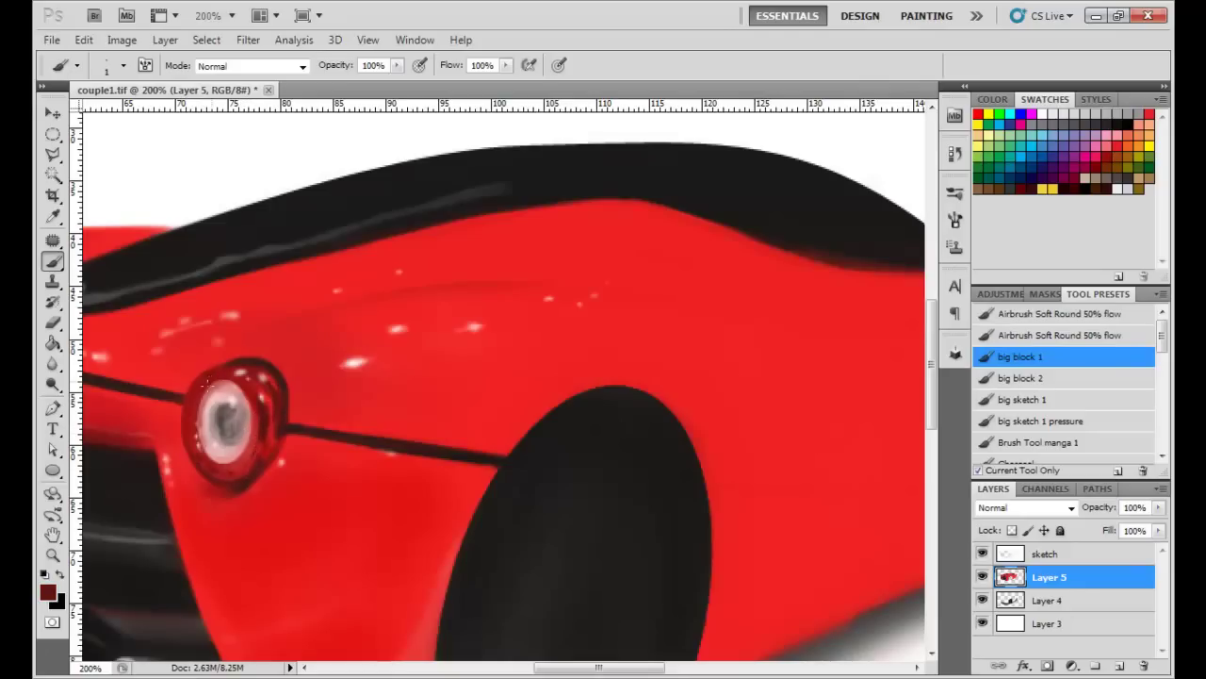
{"action": "left_click", "coordinate": [271, 390], "text": "alt"}
{"action": "left_click", "coordinate": [219, 405], "text": "alt"}
{"action": "key", "text": "ctrl+minus"}
{"action": "key", "text": "ctrl+plus"}
{"action": "left_click", "coordinate": [239, 394], "text": "alt"}
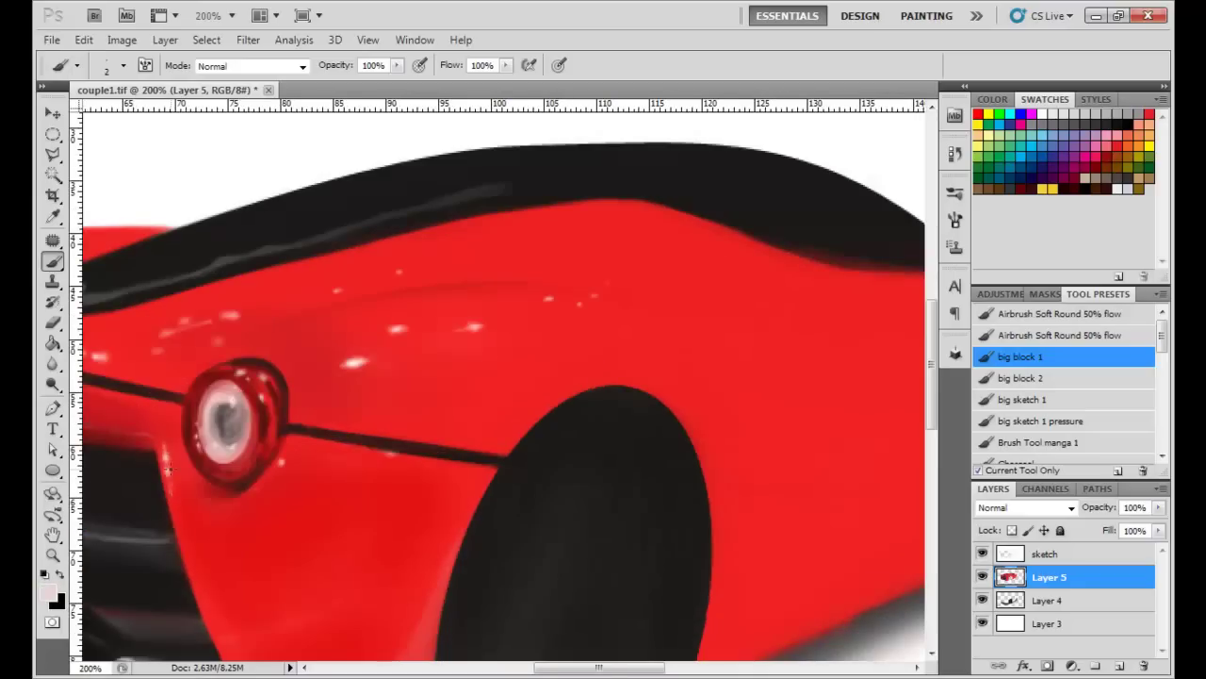
{"action": "key", "text": "ctrl+minus"}
Step: Add a layer mask to Layer 5 and ready a large soft 50% flow airbrush
{"action": "key", "text": "e"}
{"action": "left_click", "coordinate": [1047, 665]}
{"action": "key", "text": "b"}
{"action": "left_click", "coordinate": [1056, 313]}
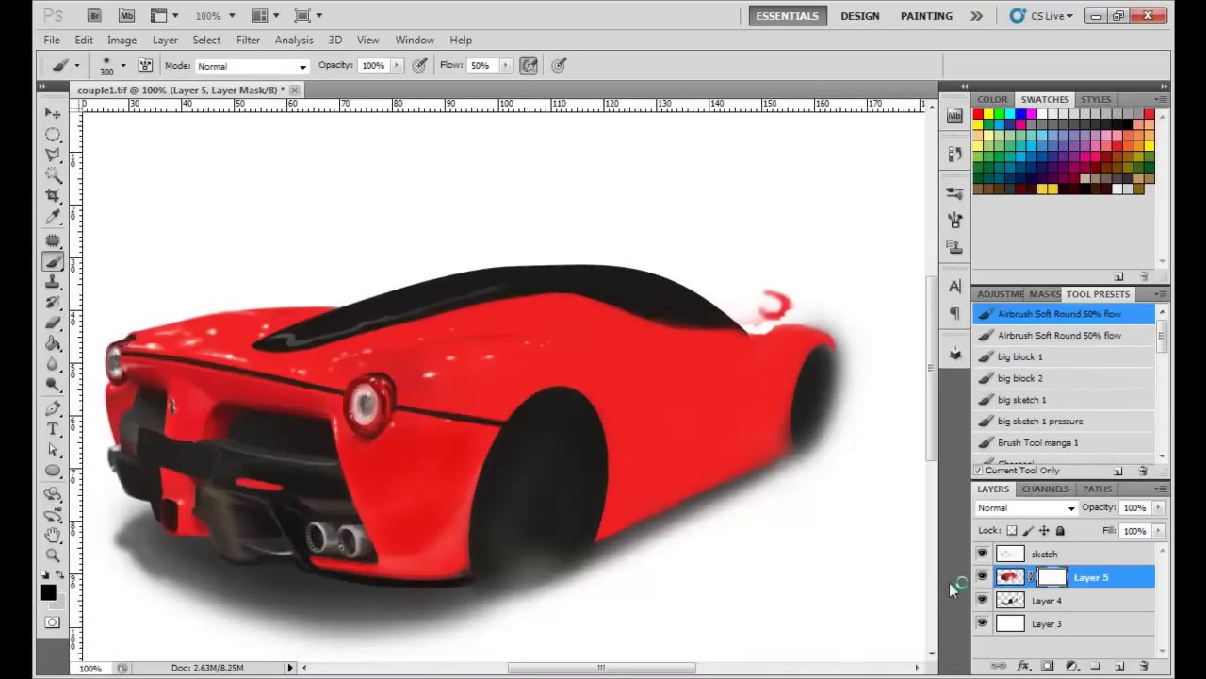
Step: Add a layer above Layer 5, hide the sketch layer and undo the blur attempt
{"action": "left_click", "coordinate": [1120, 665]}
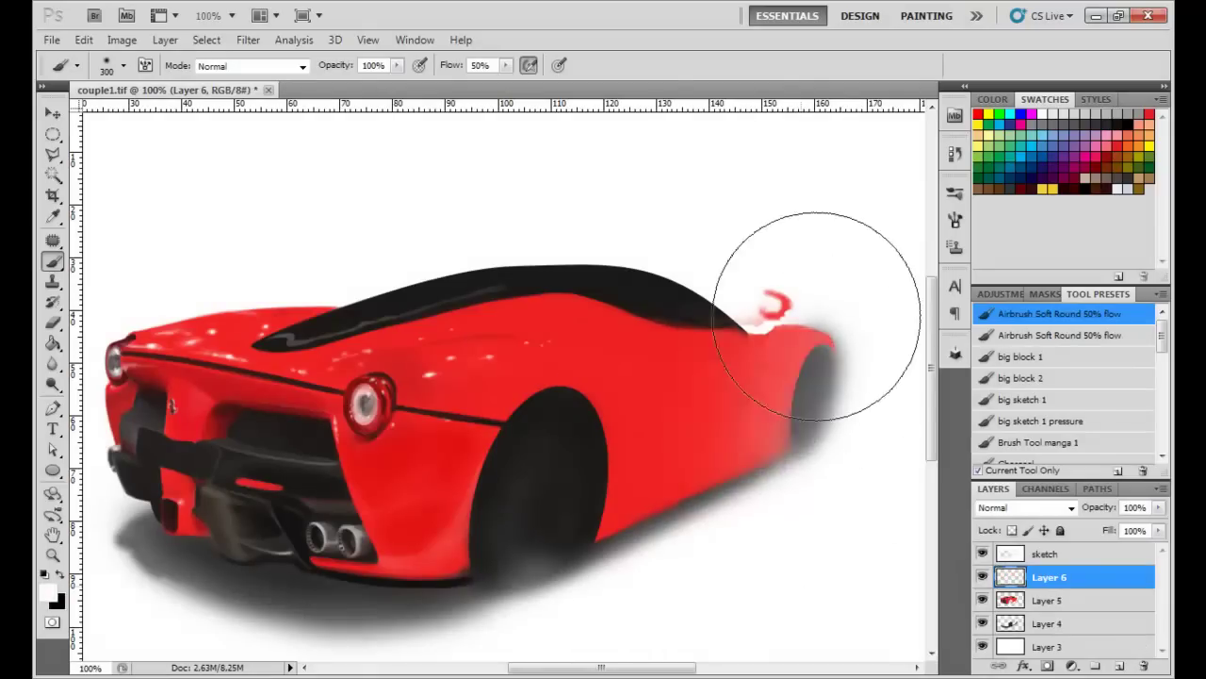
{"action": "left_click", "coordinate": [52, 362]}
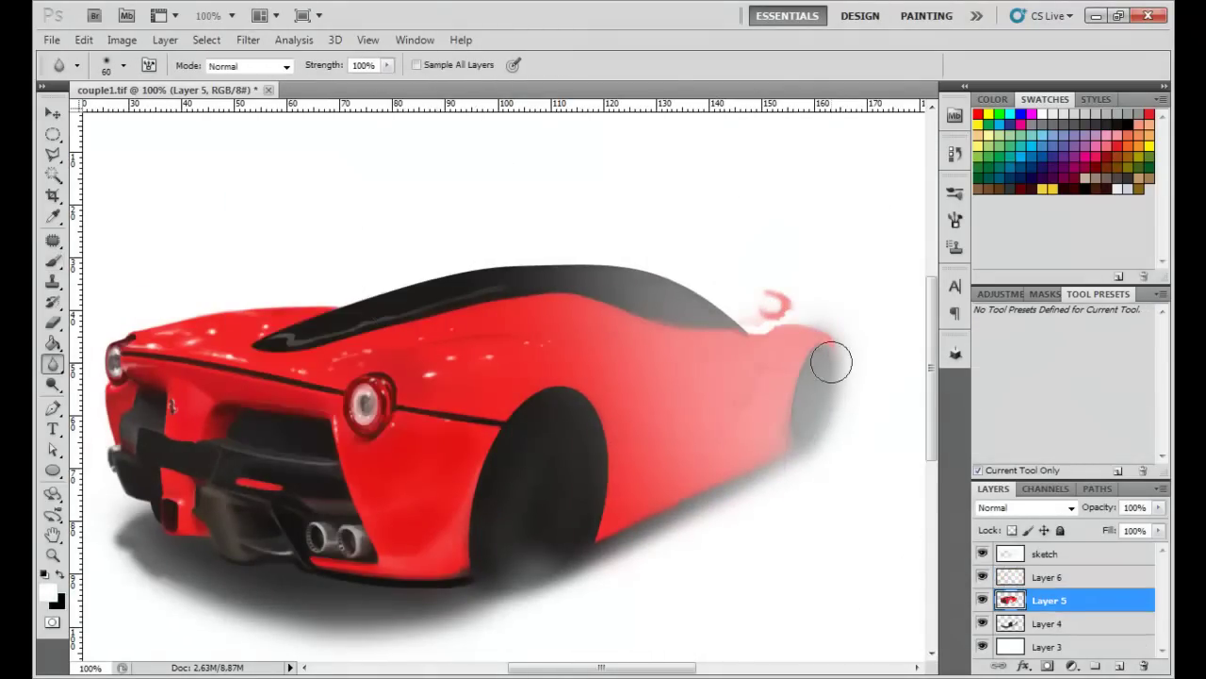
{"action": "key", "text": "alt+bracketleft"}
{"action": "left_click", "coordinate": [983, 554]}
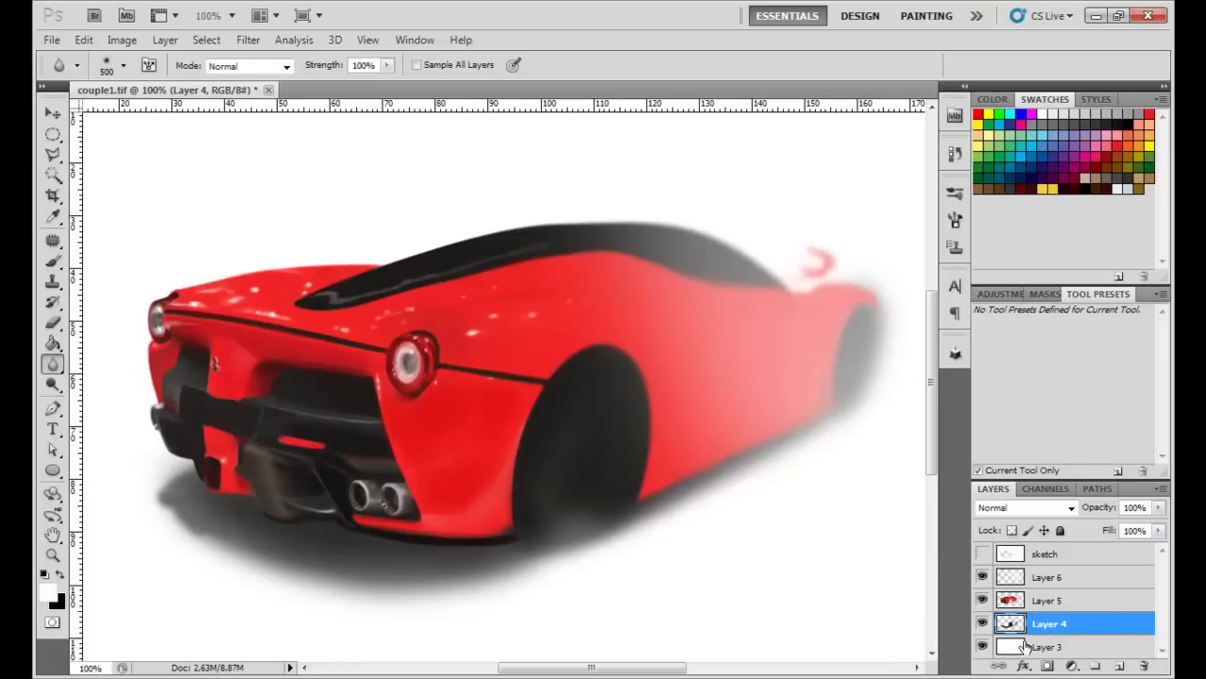
{"action": "key", "text": "ctrl+alt+z"}
{"action": "key", "text": "alt+bracketleft"}
Step: Fill the wheel arch and under-car shadow with solid black
{"action": "key", "text": "b"}
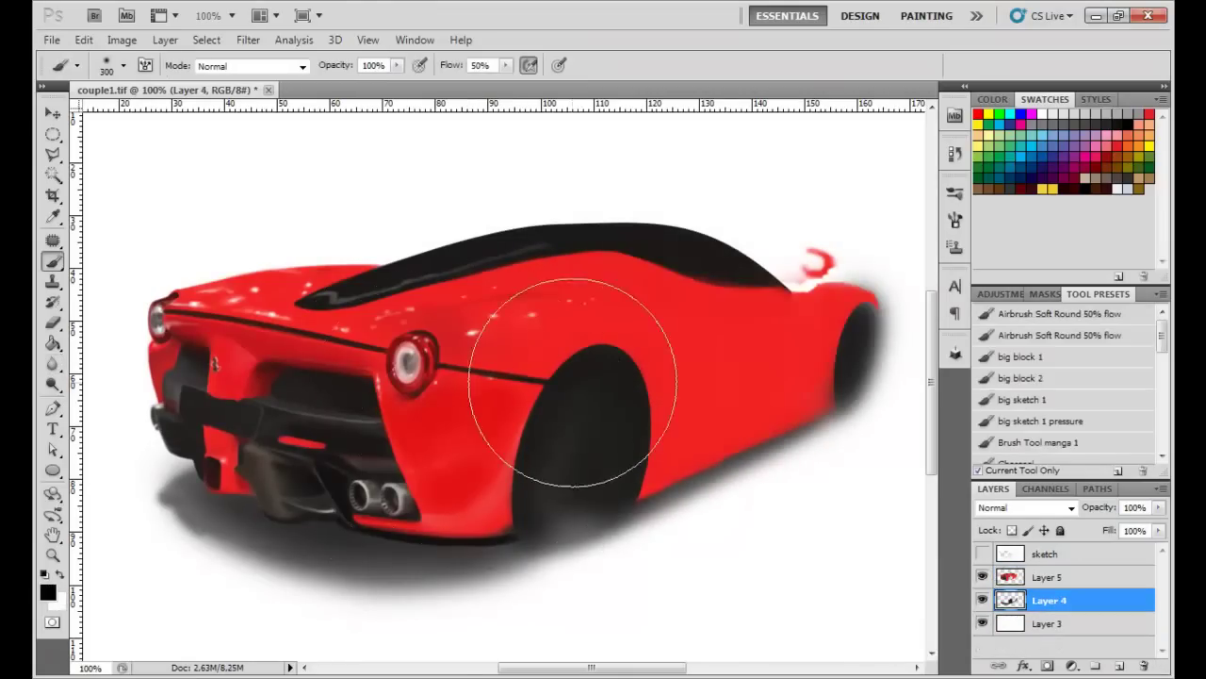
{"action": "key", "text": "bracketright"}
{"action": "key", "text": "bracketright"}
{"action": "key", "text": "bracketright"}
{"action": "mouse_move", "coordinate": [800, 407]}
{"action": "left_mouse_down"}
{"action": "mouse_move", "coordinate": [553, 471]}
{"action": "mouse_move", "coordinate": [431, 528]}
{"action": "mouse_move", "coordinate": [531, 517]}
{"action": "mouse_move", "coordinate": [843, 407]}
{"action": "mouse_move", "coordinate": [500, 509]}
{"action": "left_mouse_up"}
Step: Fill background Layer 3 with a mid grey-to-white vertical gradient
{"action": "left_click", "coordinate": [1046, 623]}
{"action": "left_click", "coordinate": [52, 343]}
{"action": "left_click", "coordinate": [47, 591]}
{"action": "left_click", "coordinate": [857, 210]}
{"action": "key", "text": "ctrl+minus"}
{"action": "left_click_drag", "start_coordinate": [509, 231], "coordinate": [509, 509]}
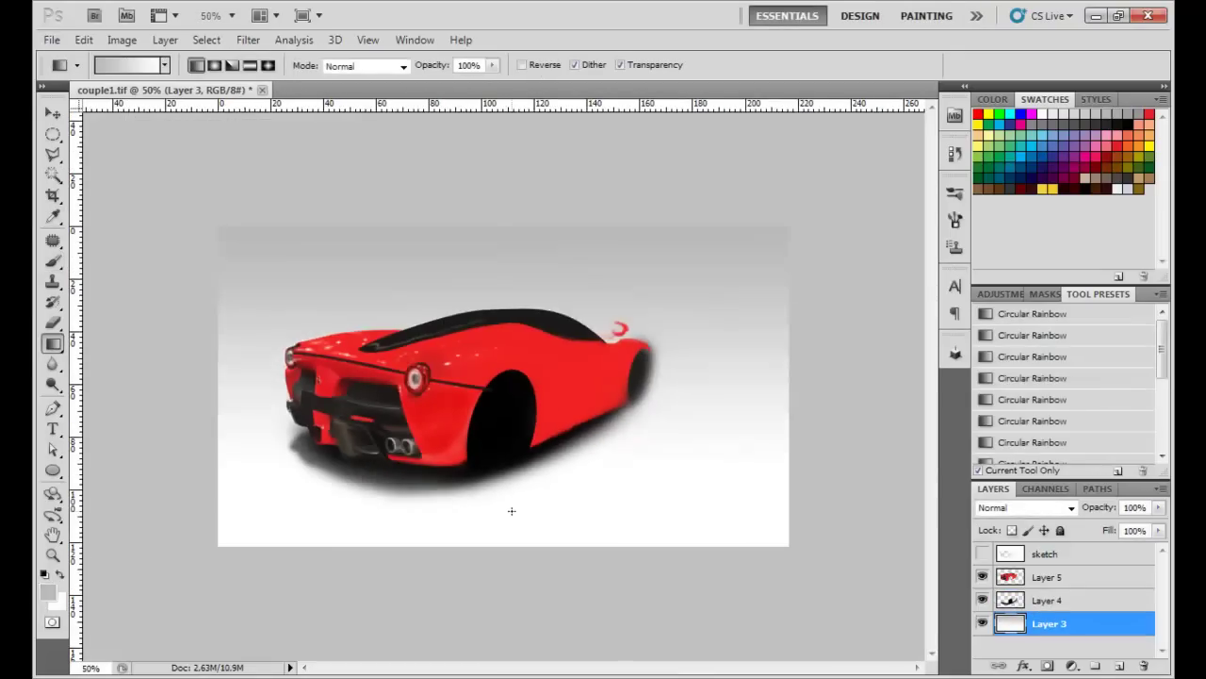
{"action": "key", "text": "ctrl+plus"}
Step: Show the sketch again and darken the roof panel through a Pen path selection
{"action": "left_click", "coordinate": [982, 553]}
{"action": "key", "text": "p"}
{"action": "left_click", "coordinate": [269, 286]}
{"action": "left_click_drag", "start_coordinate": [641, 252], "coordinate": [796, 327]}
{"action": "right_click", "coordinate": [482, 243]}
{"action": "left_click", "coordinate": [547, 358]}
{"action": "key", "text": "Return"}
{"action": "key", "text": "b"}
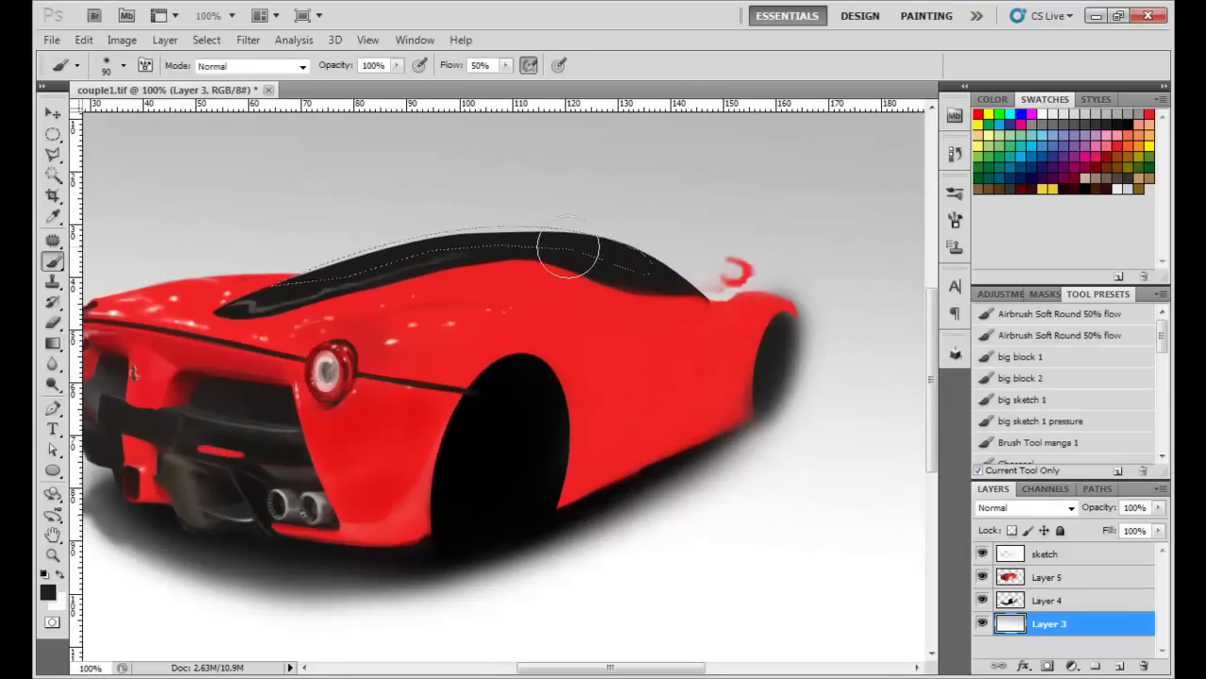
{"action": "key", "text": "ctrl+d"}
Step: Zoom in on the rear bumper with Layer 5 active and a smaller brush
{"action": "left_click_drag", "start_coordinate": [532, 332], "coordinate": [536, 324]}
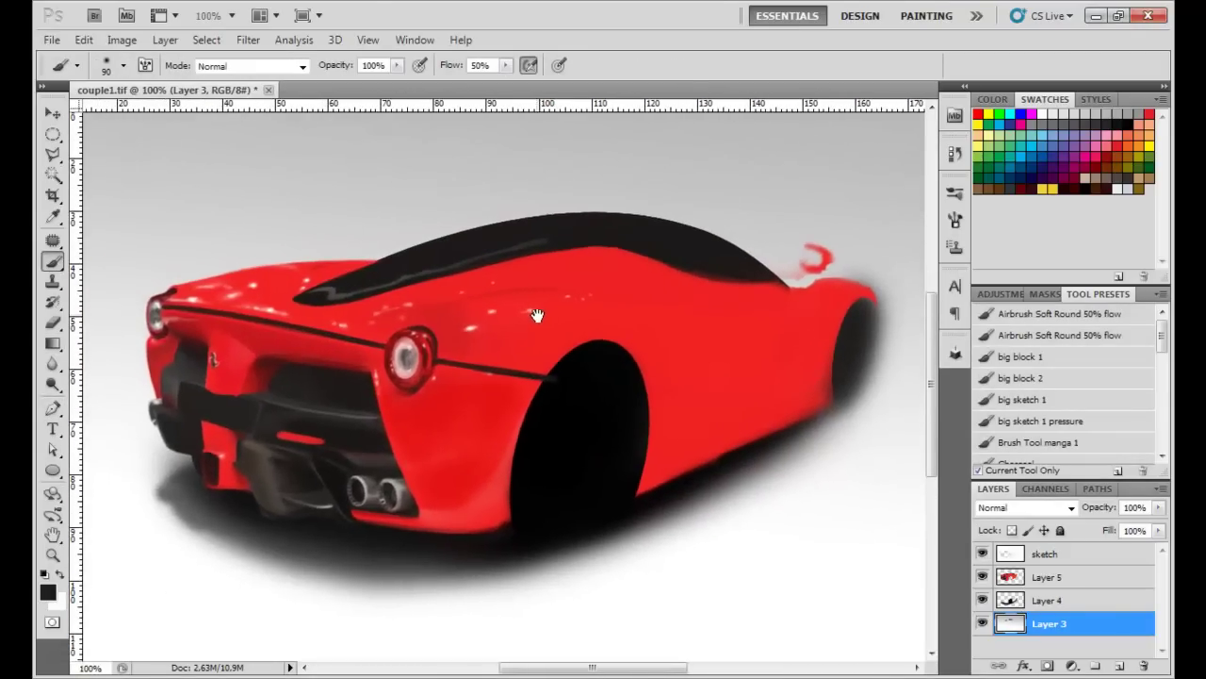
{"action": "key", "text": "ctrl+plus"}
{"action": "key", "text": "ctrl+plus"}
{"action": "left_click_drag", "start_coordinate": [616, 422], "coordinate": [706, 389]}
{"action": "key", "text": "alt+bracketright"}
{"action": "key", "text": "alt+bracketright"}
{"action": "key", "text": "bracketleft"}
{"action": "key", "text": "bracketleft"}
{"action": "key", "text": "bracketleft"}
Step: Paint a fine light highlight along the lower bumper edge
{"action": "key", "text": "bracketleft"}
{"action": "key", "text": "bracketleft"}
{"action": "key", "text": "bracketleft"}
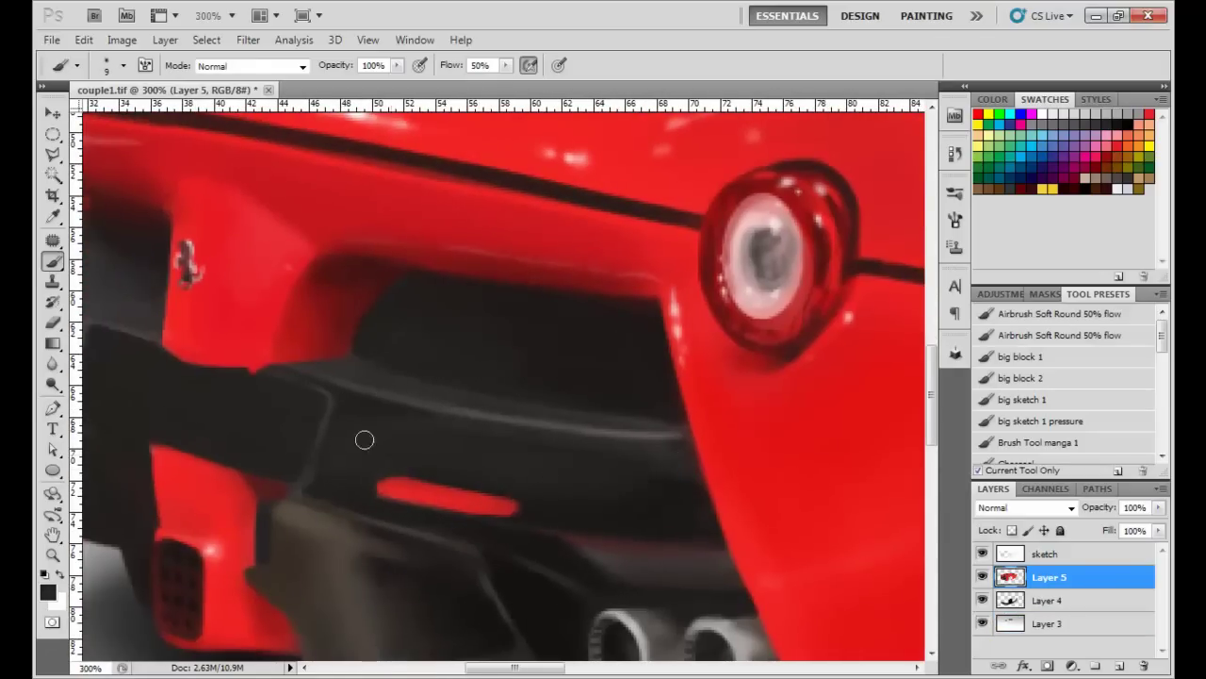
{"action": "key", "text": "bracketleft"}
{"action": "key", "text": "bracketleft"}
{"action": "key", "text": "bracketleft"}
{"action": "key", "text": "x"}
{"action": "left_click_drag", "start_coordinate": [594, 428], "coordinate": [528, 433]}
{"action": "key", "text": "x"}
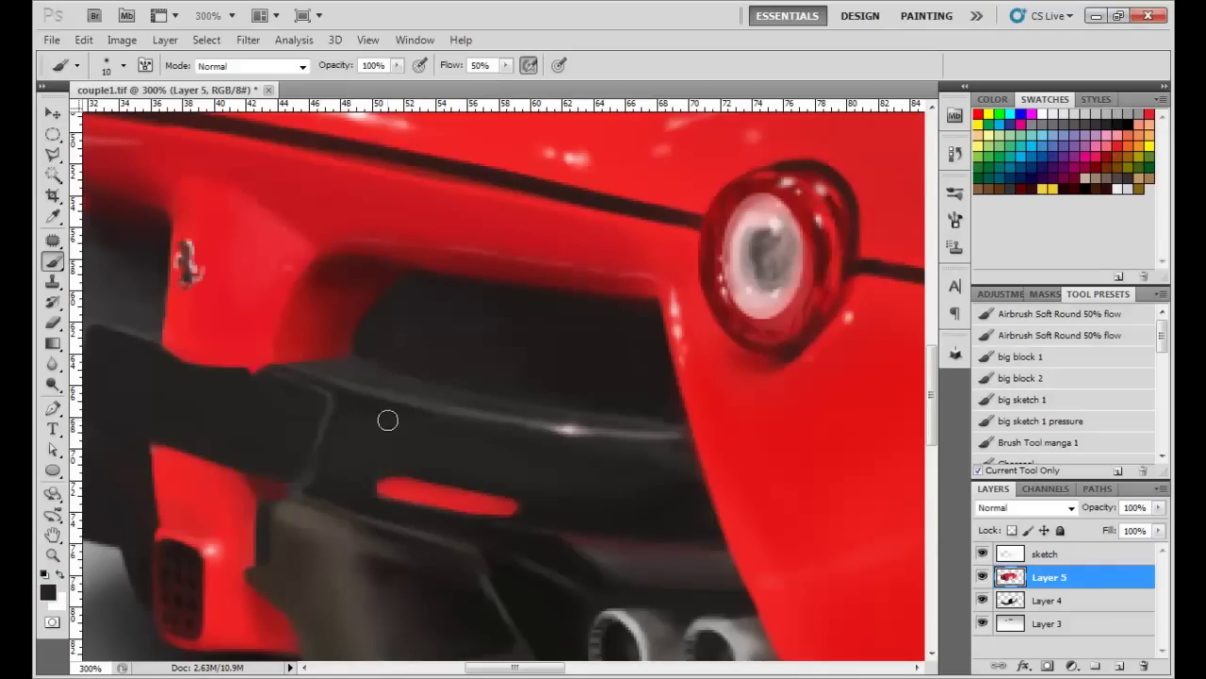
{"action": "left_click", "coordinate": [1016, 356]}
{"action": "key", "text": "bracketleft"}
{"action": "key", "text": "bracketleft"}
{"action": "key", "text": "bracketleft"}
Step: Add 1-pixel red, pinkish-grey and white accents to the bumper and diffuser
{"action": "left_click", "coordinate": [435, 497], "text": "alt"}
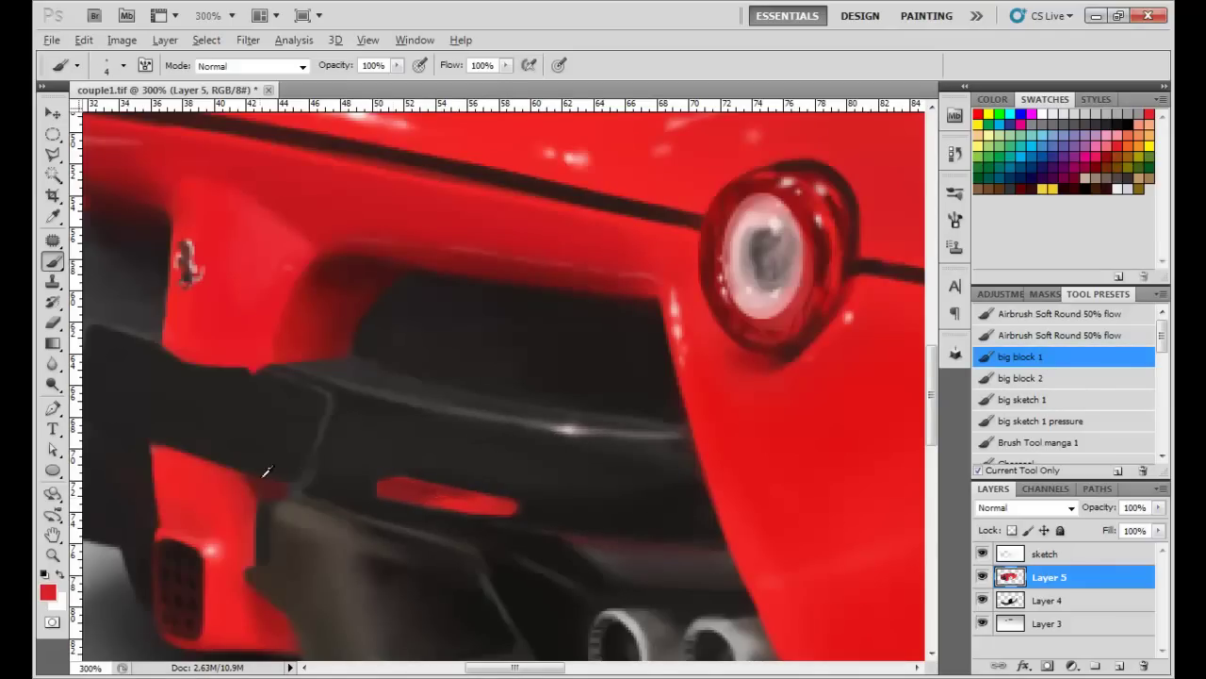
{"action": "key", "text": "bracketleft"}
{"action": "left_click", "coordinate": [513, 508], "text": "alt"}
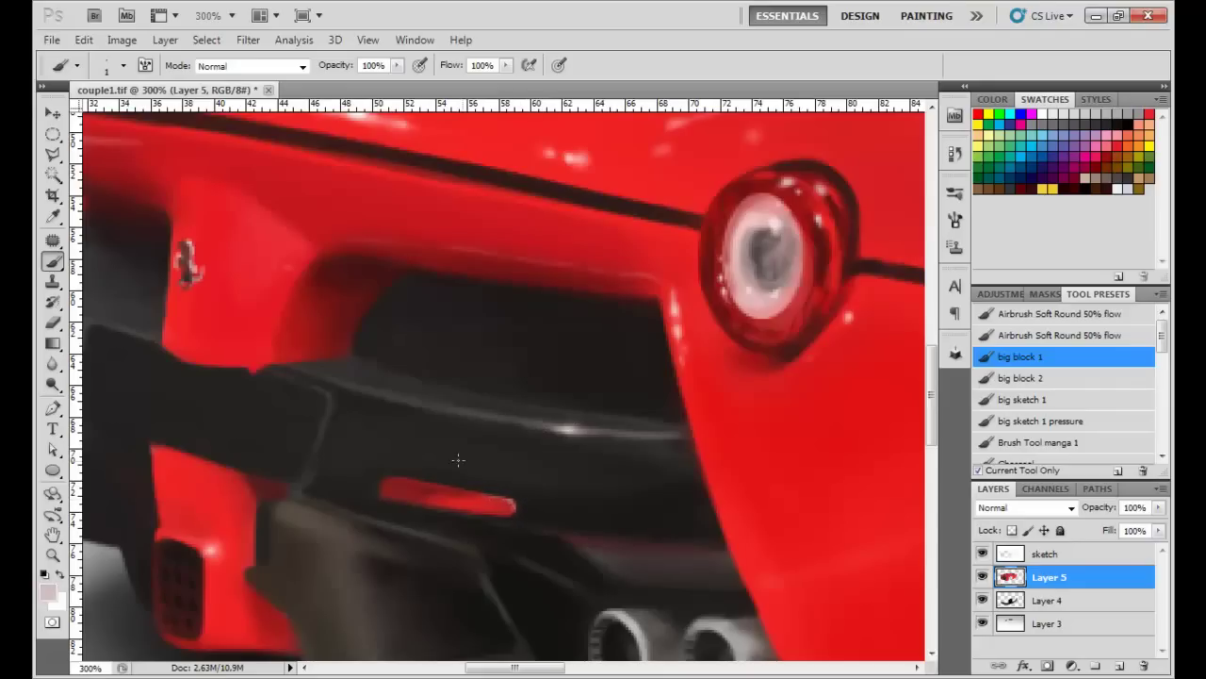
{"action": "left_click", "coordinate": [501, 498], "text": "alt"}
{"action": "key", "text": "bracketright"}
{"action": "key", "text": "bracketright"}
{"action": "left_click", "coordinate": [1048, 113]}
{"action": "key", "text": "bracketleft"}
{"action": "key", "text": "bracketleft"}
Step: Sample dark red and black, then zoom in on the lower rear bumper
{"action": "key", "text": "ctrl+minus"}
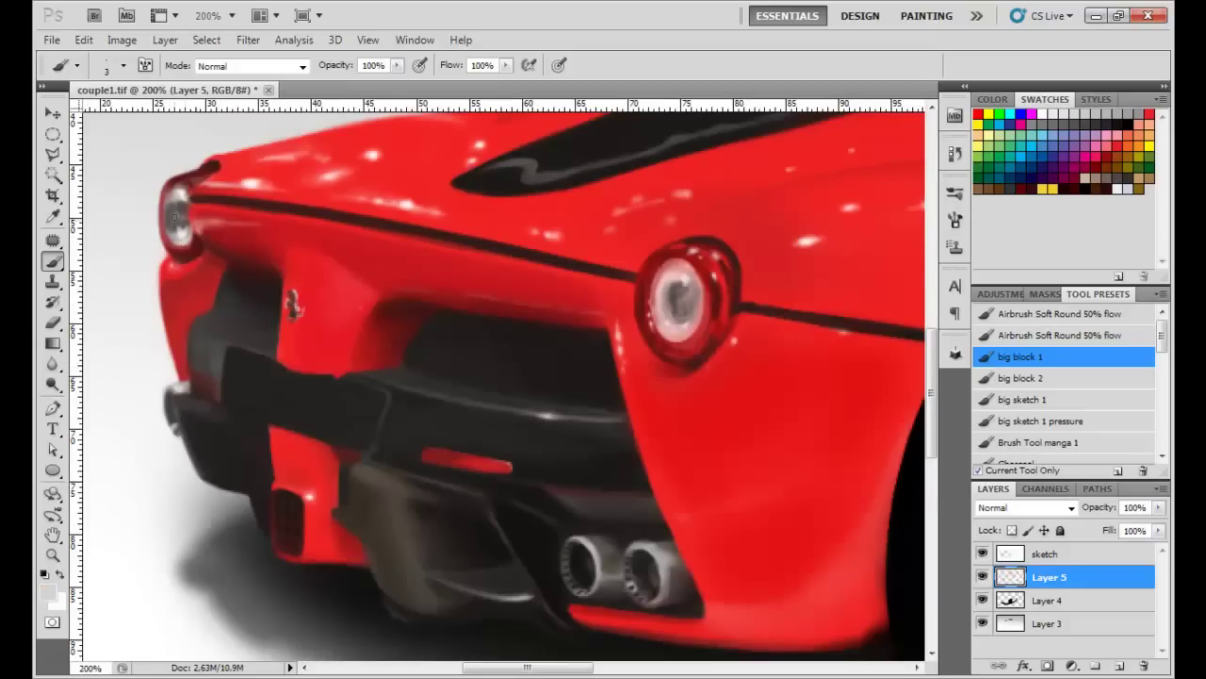
{"action": "left_click", "coordinate": [185, 187], "text": "alt"}
{"action": "key", "text": "ctrl+minus"}
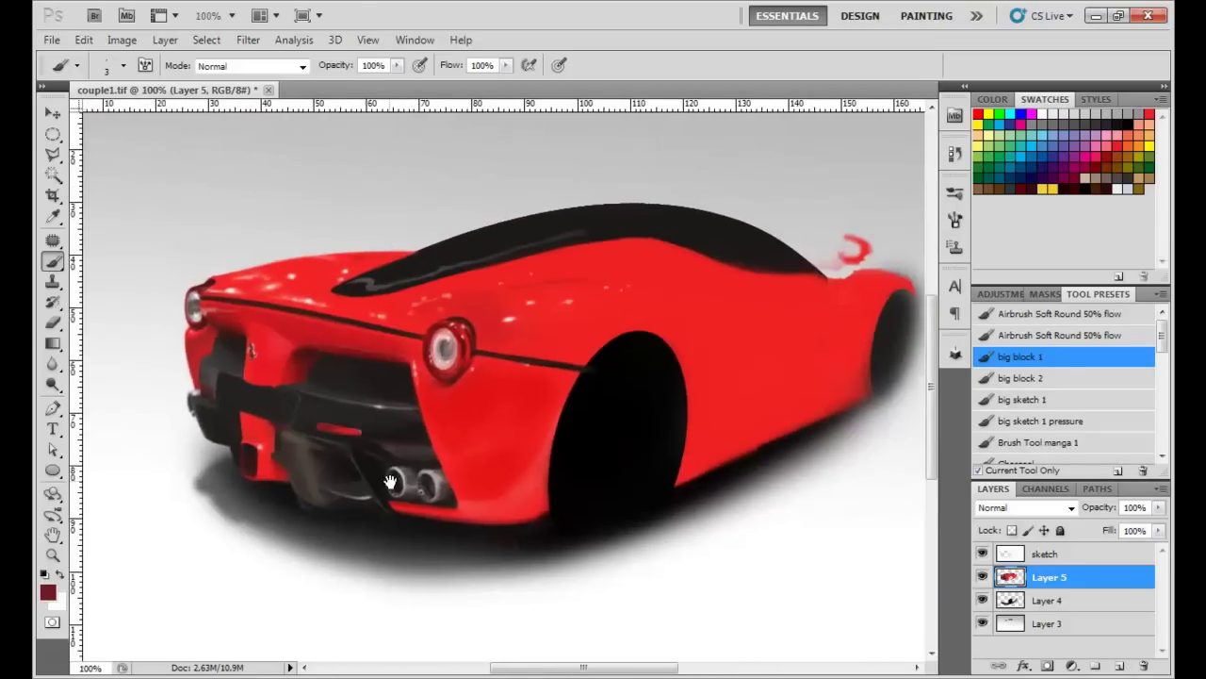
{"action": "left_click", "coordinate": [414, 460], "text": "alt"}
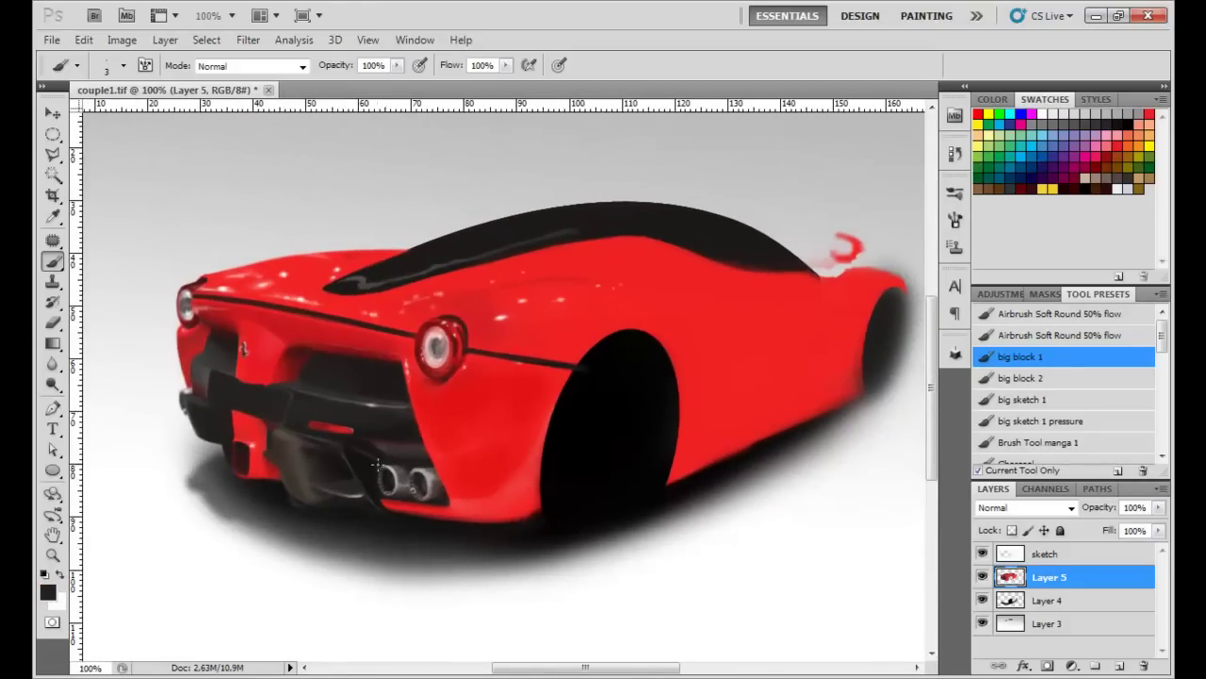
{"action": "key", "text": "ctrl+plus"}
Step: Trace the lower bumper corner with a Pen path and make it a selection
{"action": "key", "text": "p"}
{"action": "left_click", "coordinate": [582, 478]}
{"action": "mouse_move", "coordinate": [287, 469]}
{"action": "left_mouse_down"}
{"action": "mouse_move", "coordinate": [107, 425]}
{"action": "mouse_move", "coordinate": [283, 455]}
{"action": "left_mouse_up"}
{"action": "left_click", "coordinate": [469, 449]}
{"action": "left_click", "coordinate": [600, 344]}
{"action": "left_click", "coordinate": [581, 478]}
{"action": "right_click", "coordinate": [587, 439]}
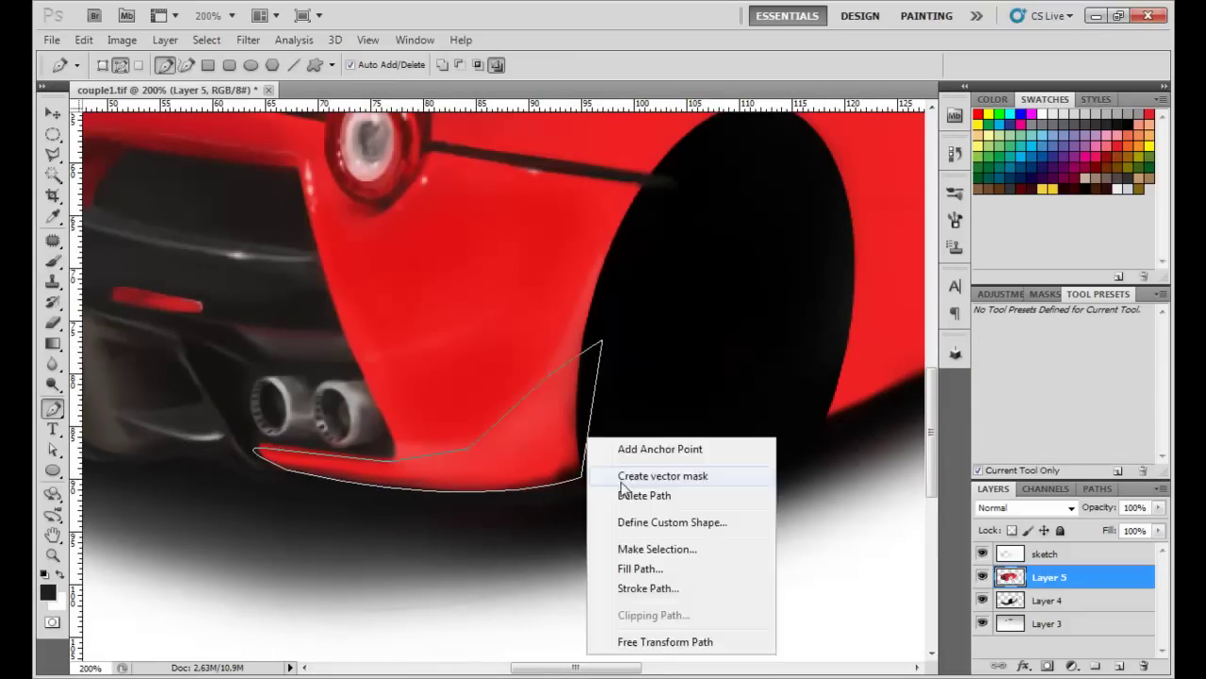
{"action": "left_click", "coordinate": [641, 547]}
Step: Paint the bumper corner red and erase the red fringe beside the rear wheel
{"action": "key", "text": "b"}
{"action": "key", "text": "bracketleft"}
{"action": "key", "text": "bracketleft"}
{"action": "key", "text": "bracketleft"}
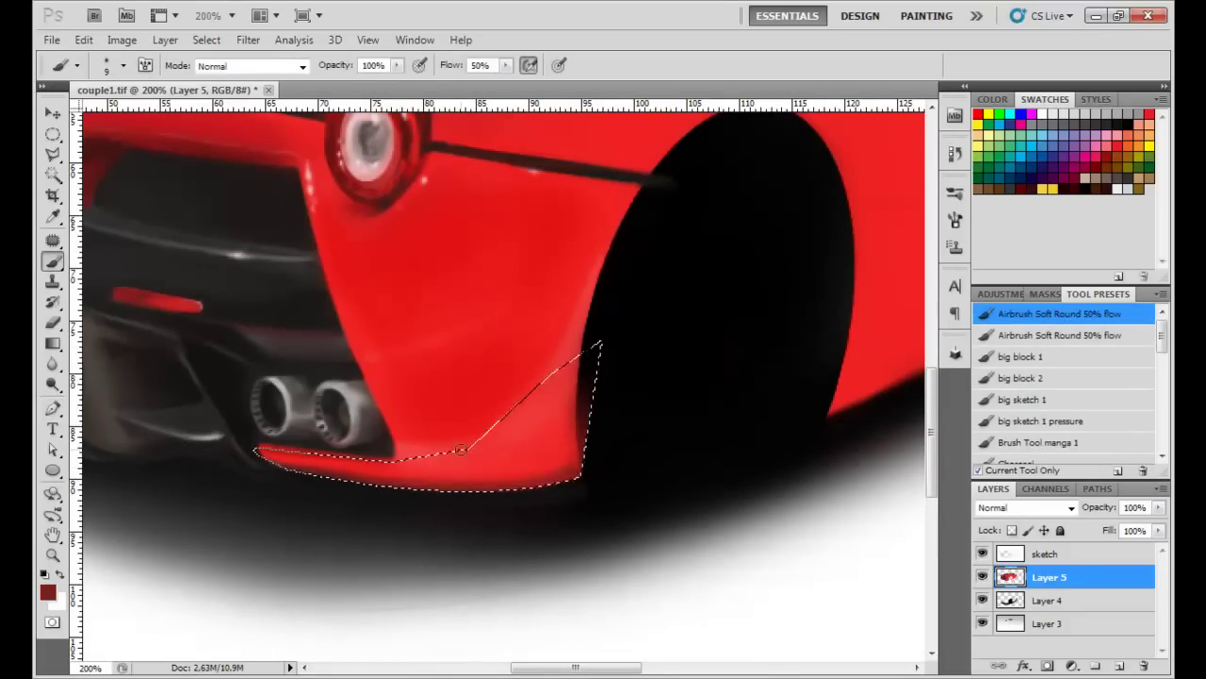
{"action": "left_click_drag", "start_coordinate": [564, 411], "coordinate": [576, 430]}
{"action": "key", "text": "ctrl+d"}
{"action": "key", "text": "e"}
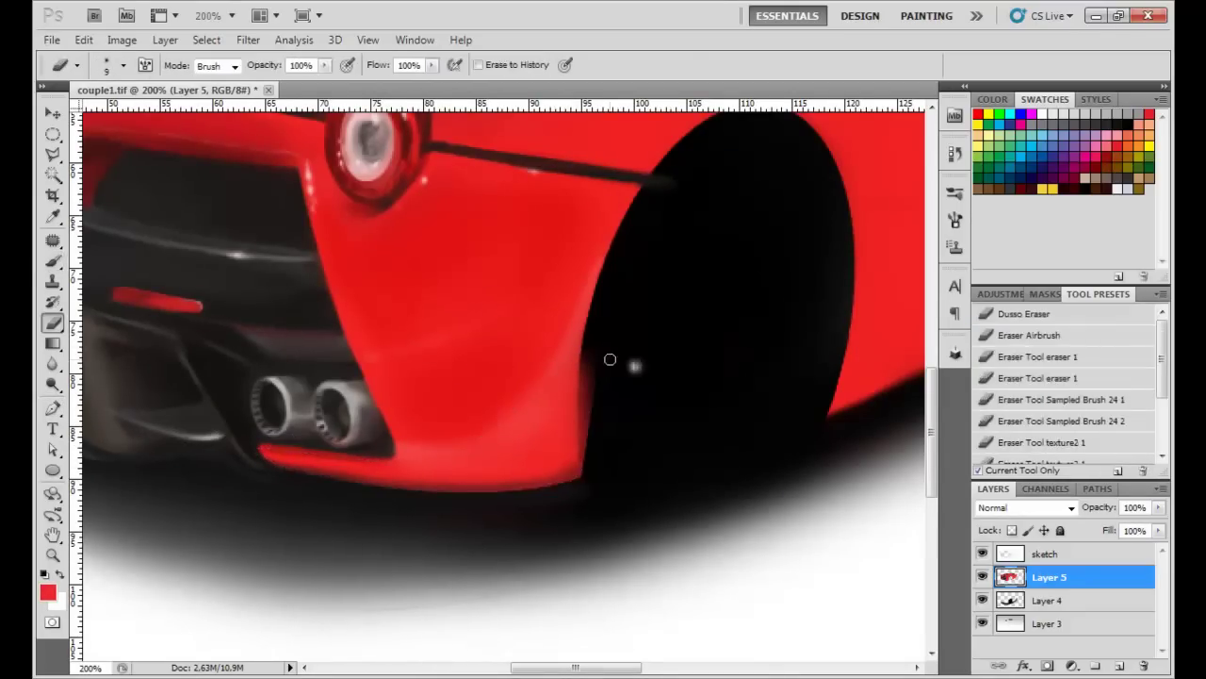
{"action": "mouse_move", "coordinate": [603, 364]}
{"action": "left_mouse_down"}
{"action": "mouse_move", "coordinate": [590, 450]}
{"action": "mouse_move", "coordinate": [580, 360]}
{"action": "left_mouse_up"}
Step: Set the sketch layer to Multiply at 20% and add a new Layer 6 on top
{"action": "key", "text": "ctrl+minus"}
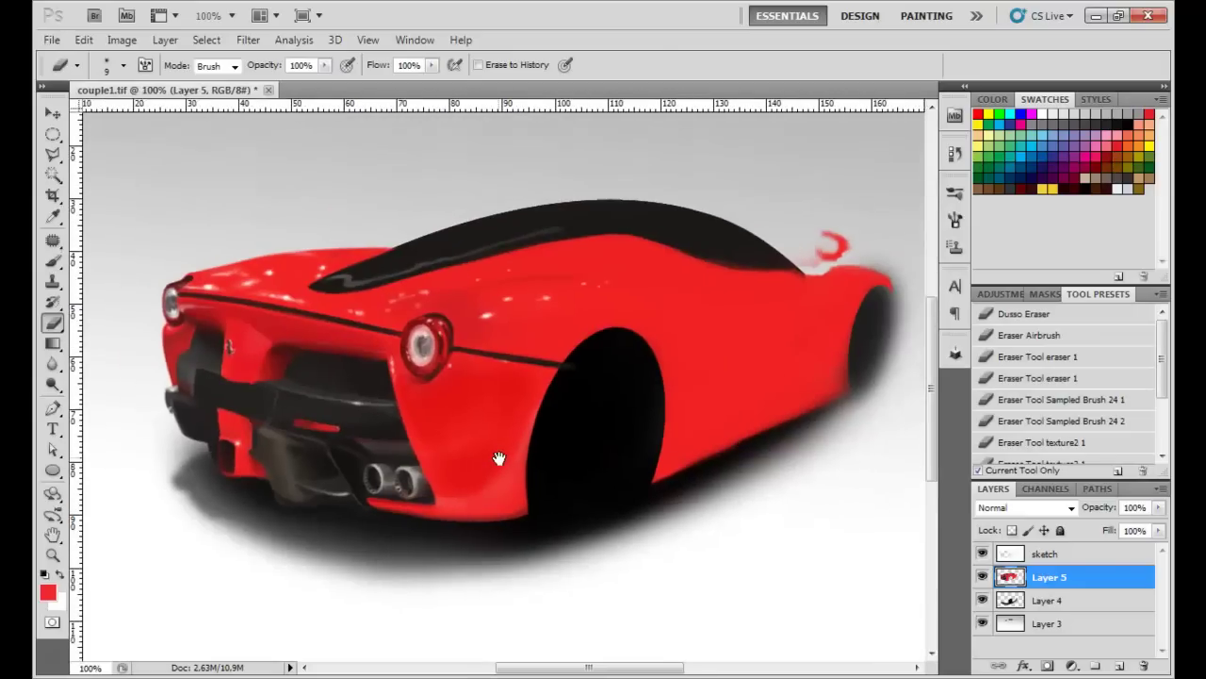
{"action": "key", "text": "b"}
{"action": "left_click", "coordinate": [642, 423], "text": "alt"}
{"action": "key", "text": "alt+bracketright"}
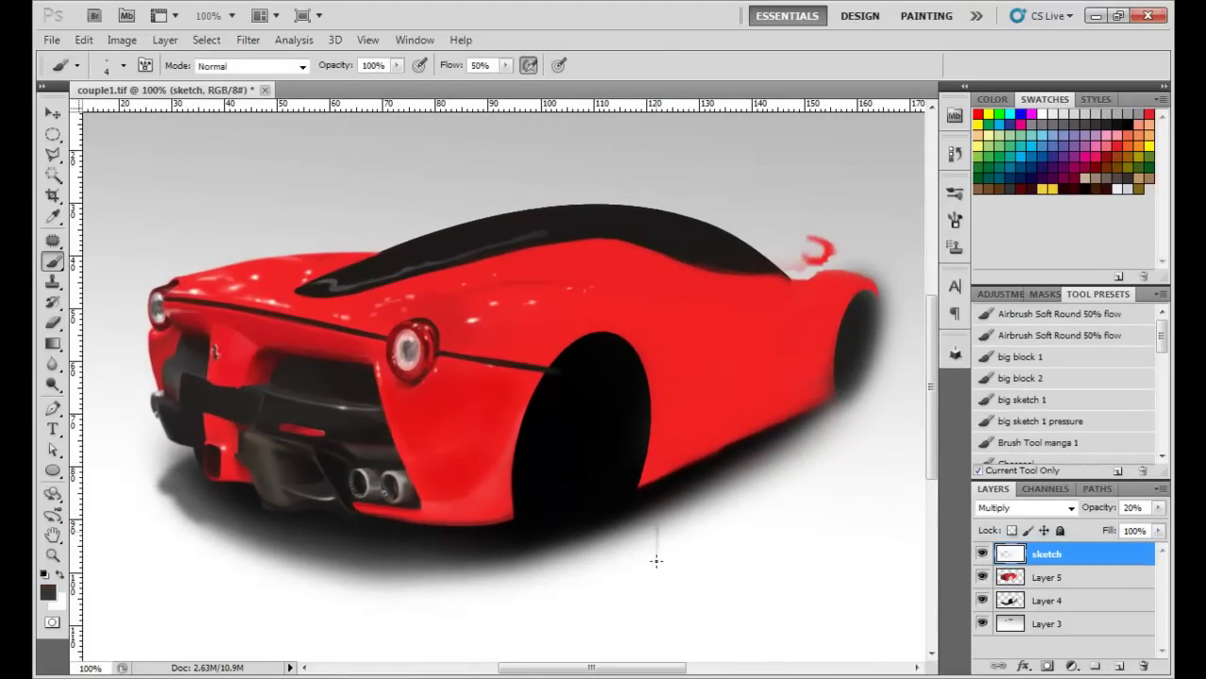
{"action": "key", "text": "e"}
{"action": "key", "text": "ctrl+shift+alt+n"}
{"action": "key", "text": "b"}
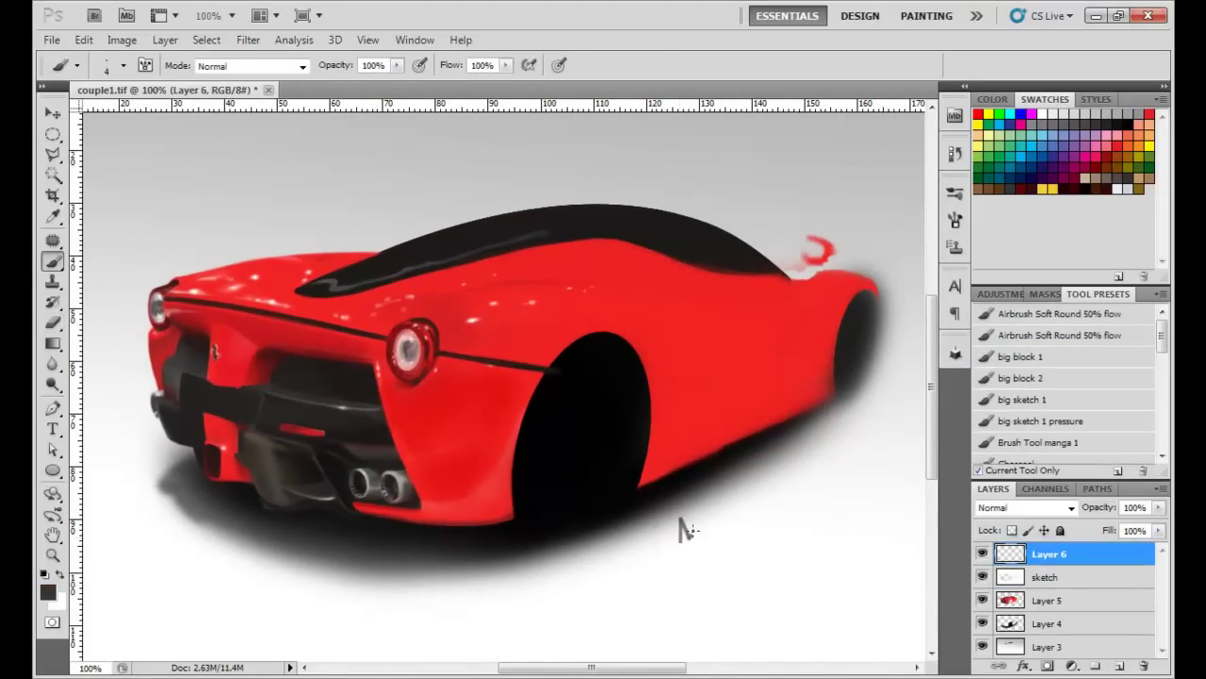